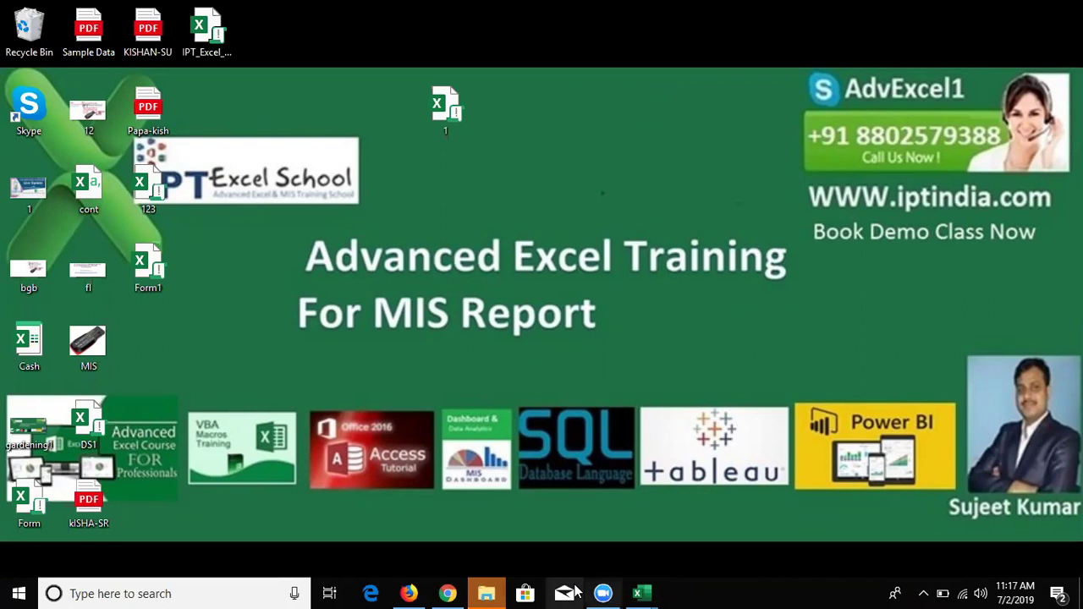
- Bring up the Data [Read-Only] Excel window from the taskbar
{"action": "mouse_move", "coordinate": [642, 591]}
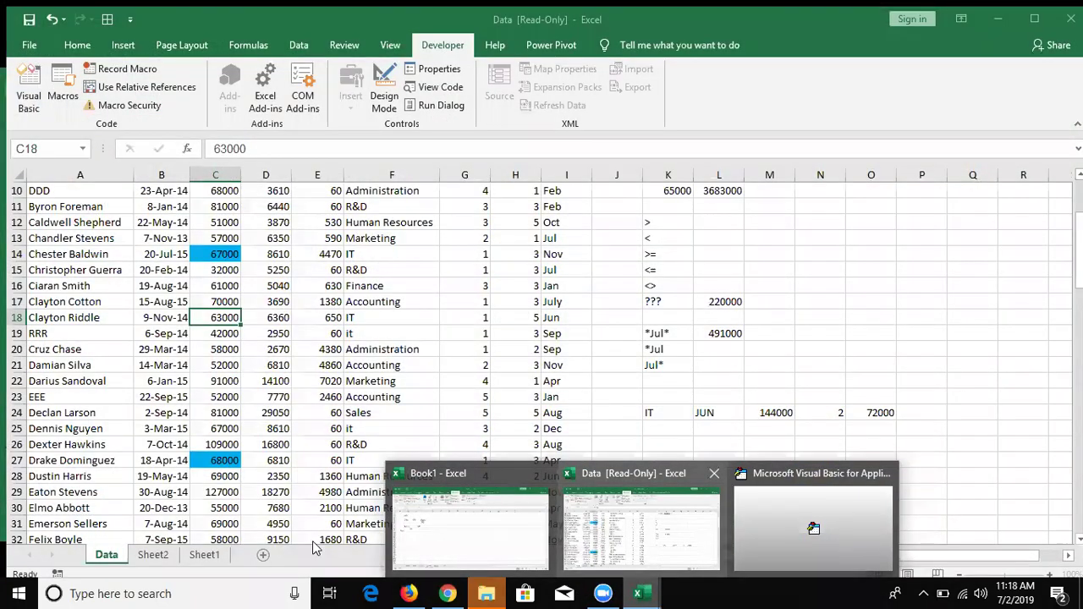
- View the empty Sheet1, then return to the Data sheet's top row
{"action": "left_click", "coordinate": [684, 527]}
{"action": "left_click", "coordinate": [194, 547]}
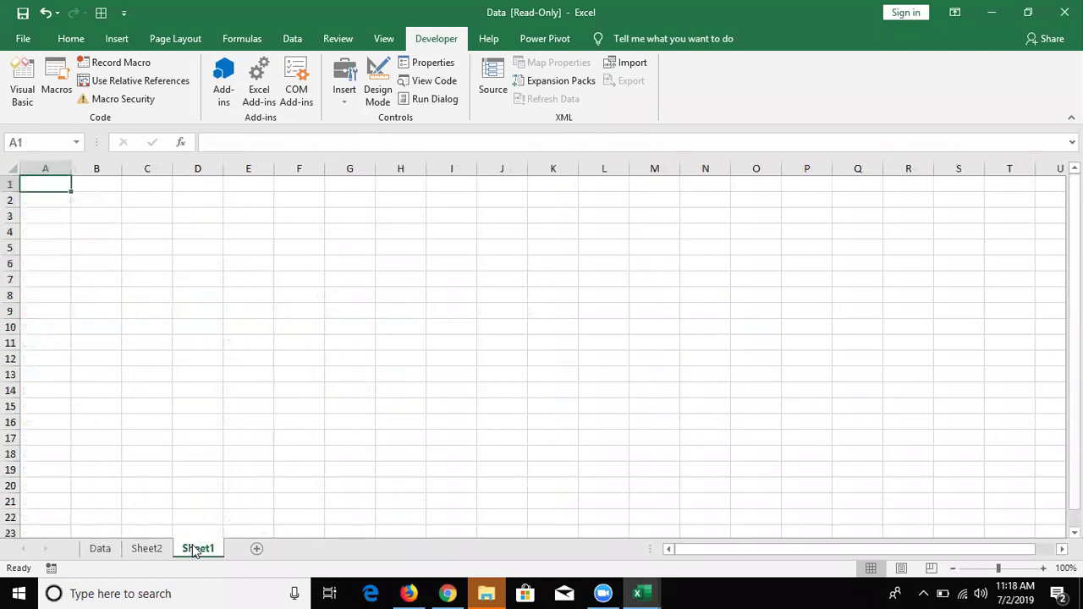
{"action": "left_click", "coordinate": [83, 40]}
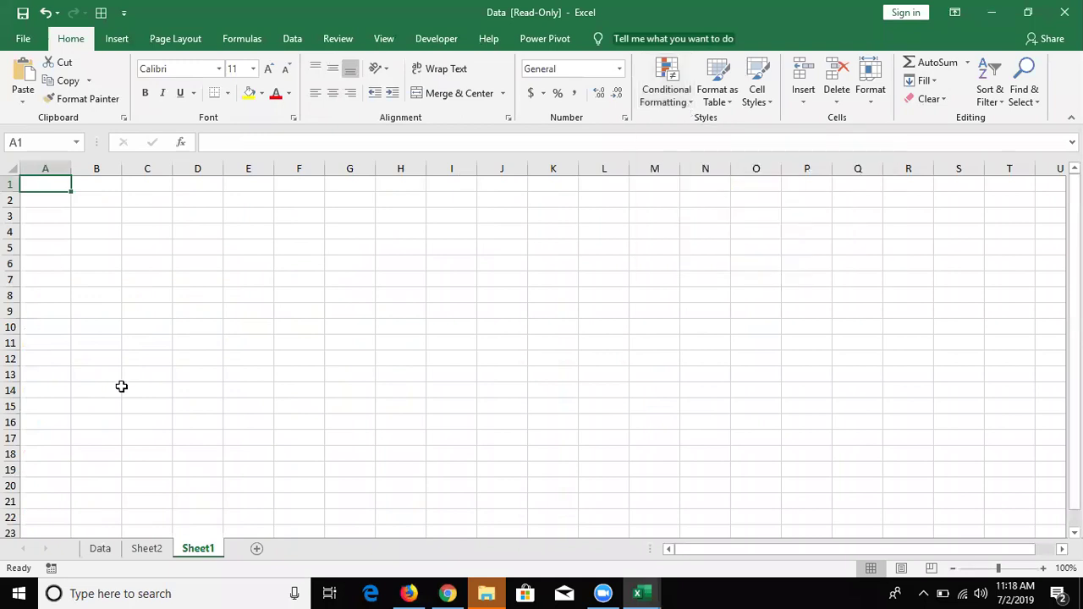
{"action": "left_click", "coordinate": [102, 548]}
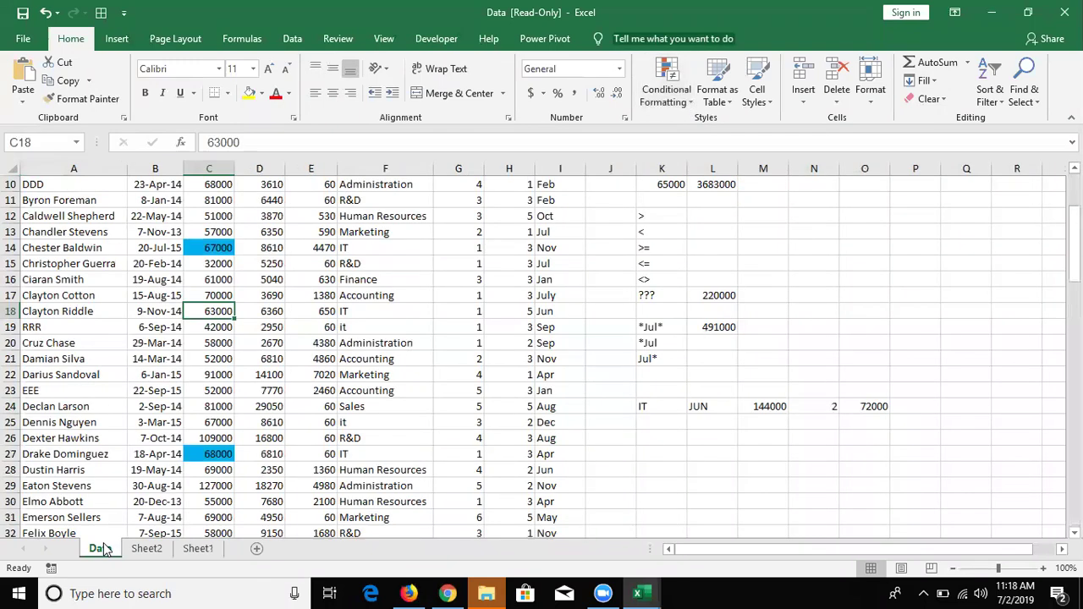
{"action": "key", "text": "ctrl+Up"}
- Fill salary cell C7 (40000) yellow, then select the whole Overtime column E
{"action": "left_click", "coordinate": [211, 282]}
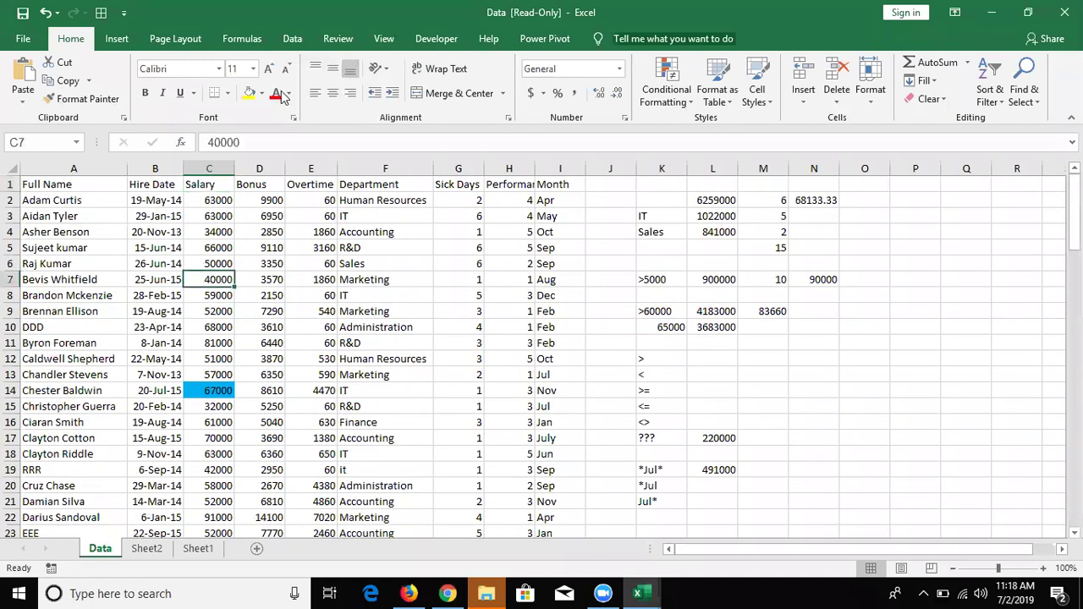
{"action": "left_click", "coordinate": [249, 93]}
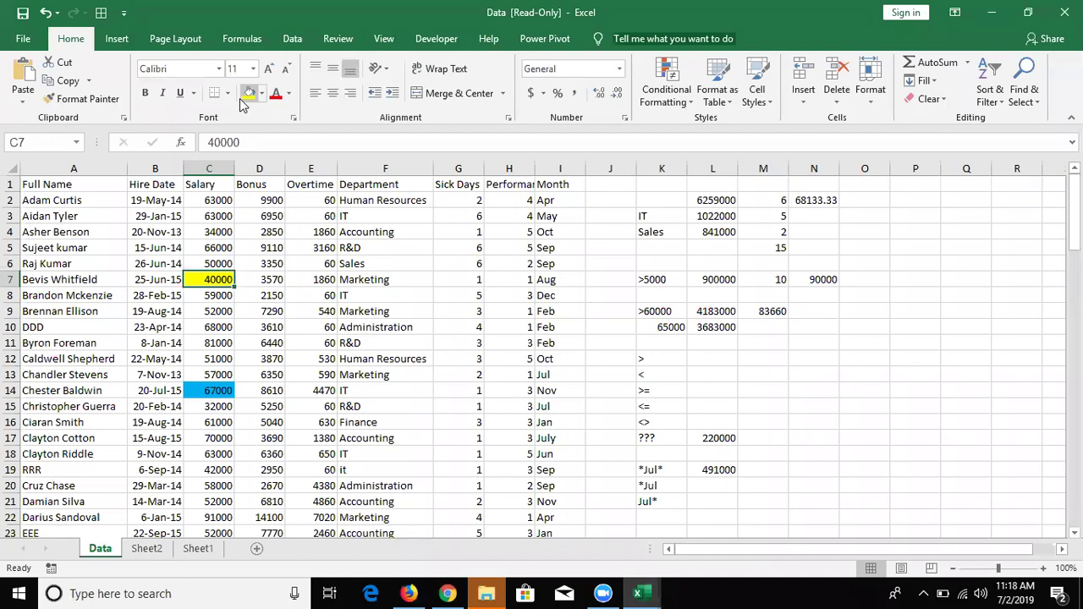
{"action": "key", "text": "Right"}
{"action": "key", "text": "Right"}
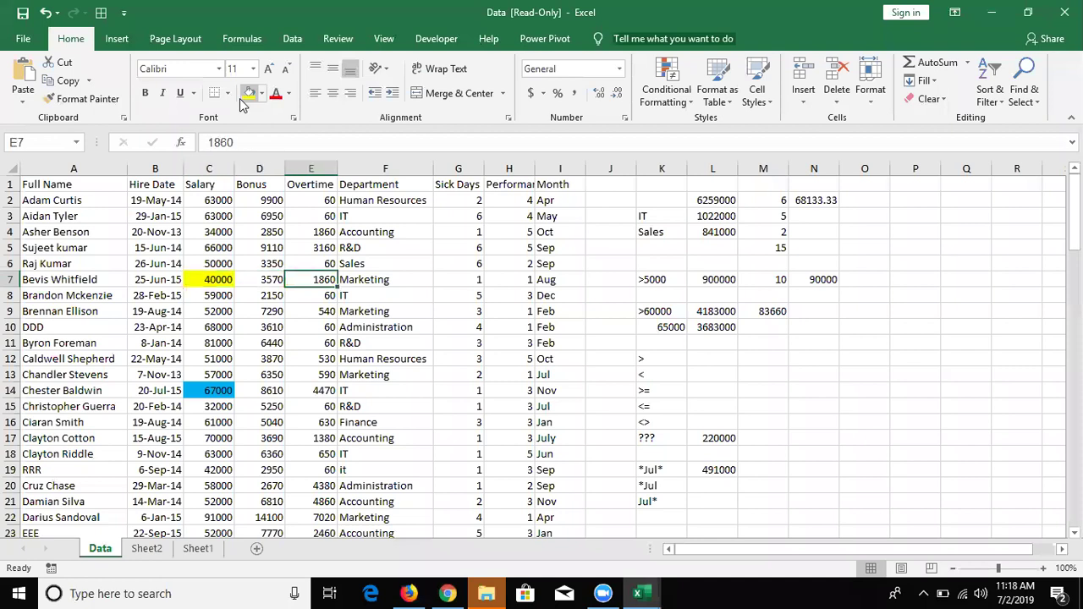
{"action": "key", "text": "ctrl+space"}
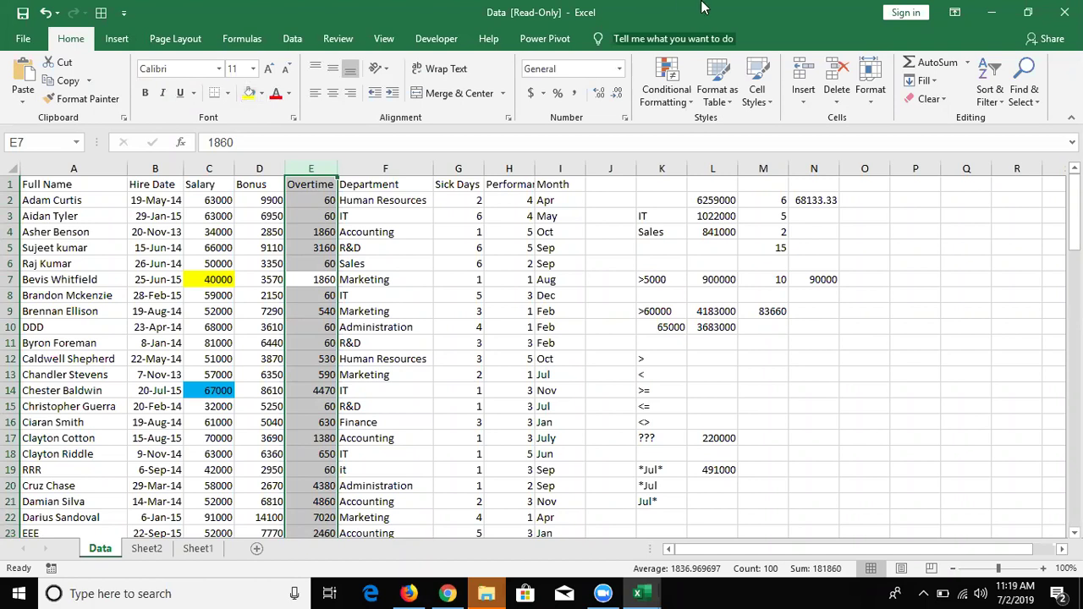
- Start a Greater Than highlight-cells rule on the Overtime column
{"action": "left_click", "coordinate": [659, 99]}
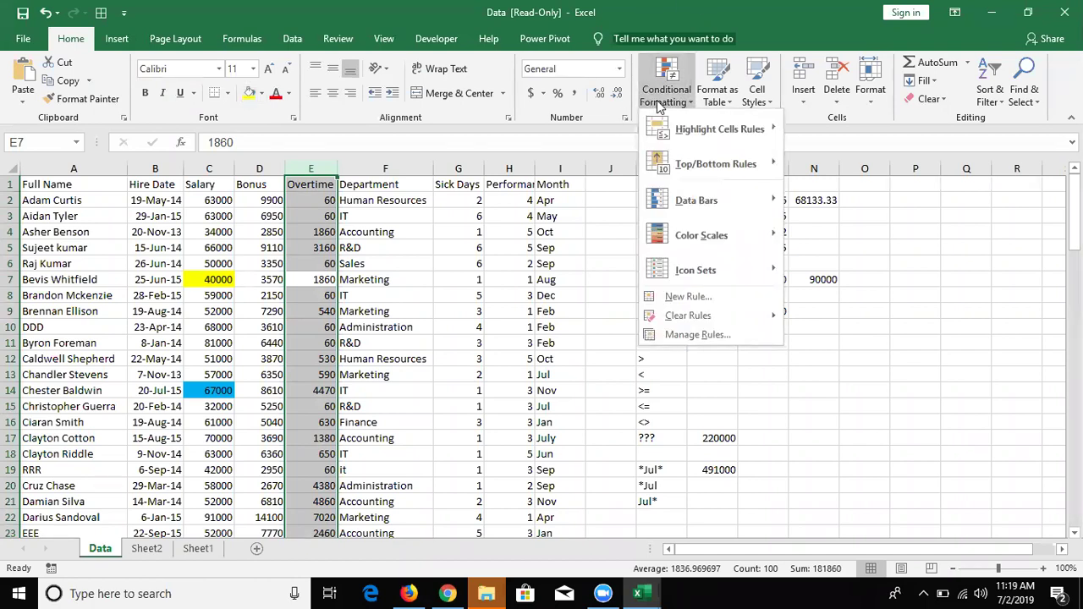
{"action": "mouse_move", "coordinate": [690, 131]}
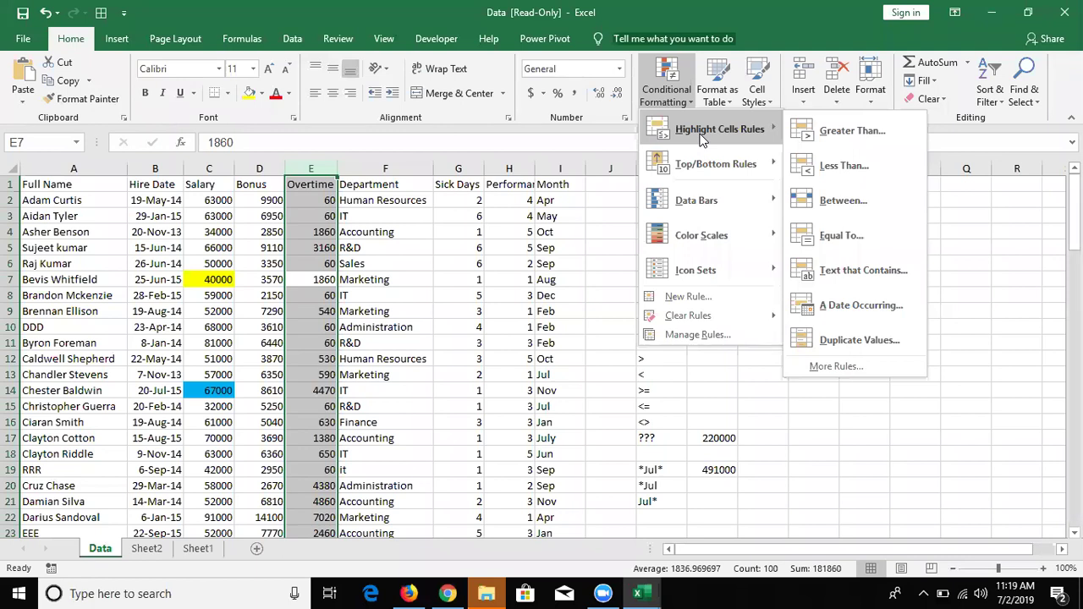
{"action": "left_click", "coordinate": [812, 148]}
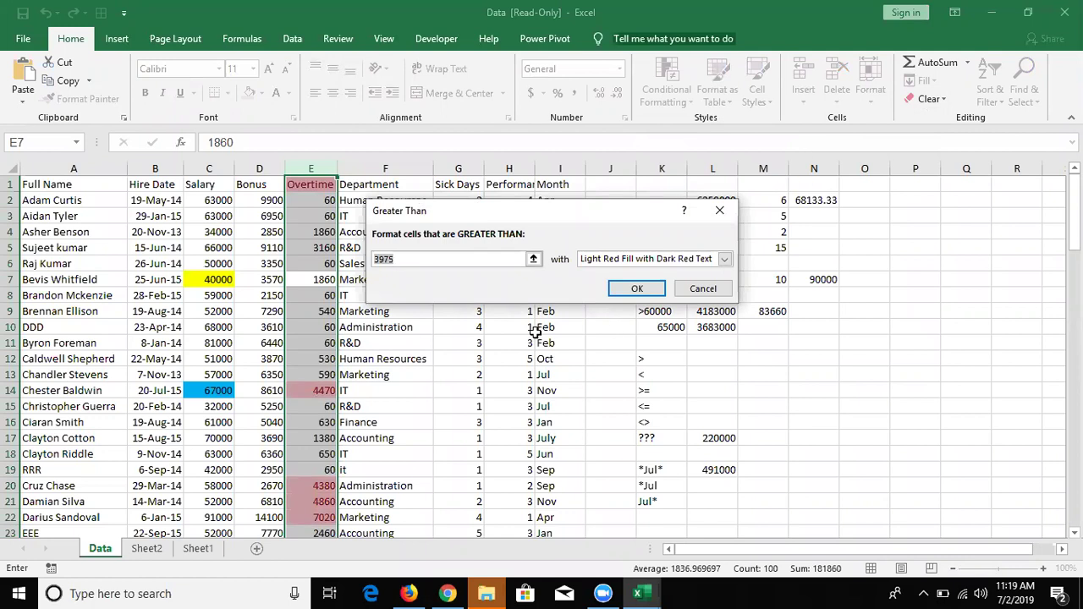
- Enter 2000 as the threshold and choose Green Fill with Dark Green Text
{"action": "type", "text": "2000"}
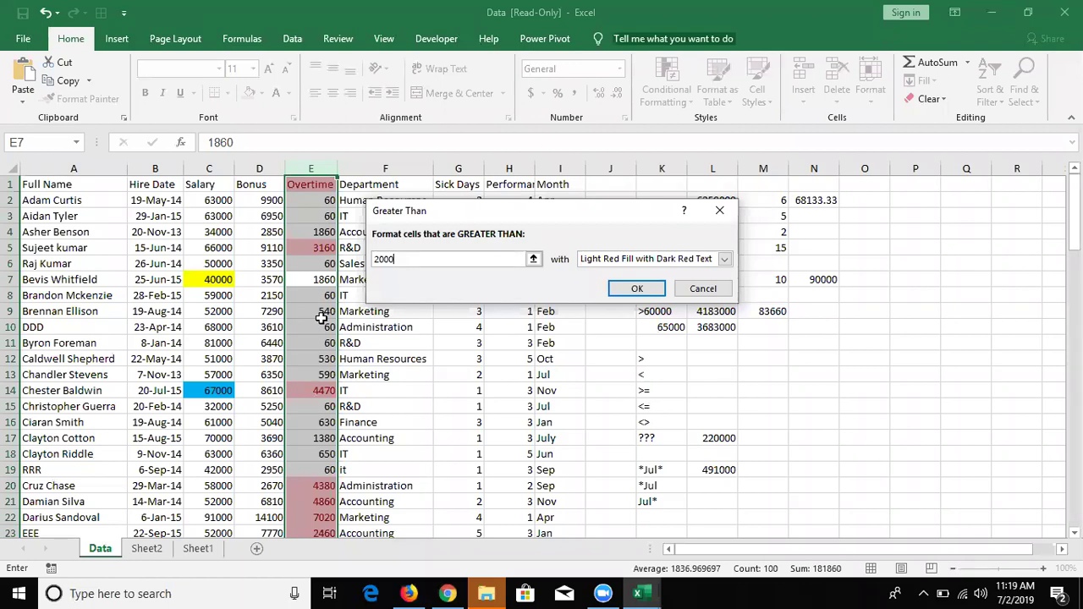
{"action": "left_click", "coordinate": [617, 259]}
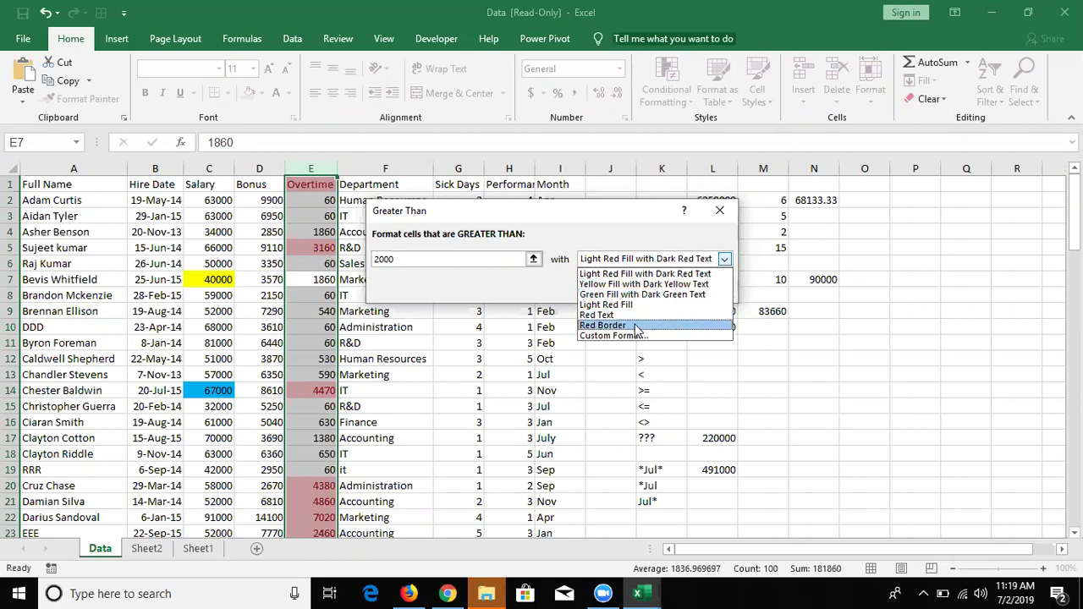
{"action": "left_click", "coordinate": [627, 296]}
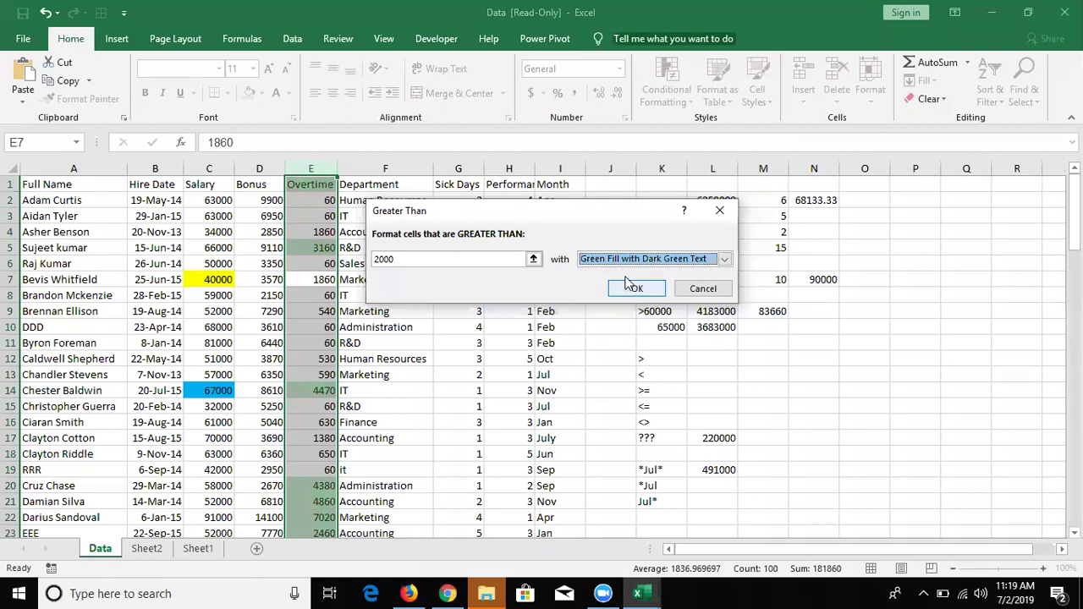
{"action": "left_click", "coordinate": [623, 262]}
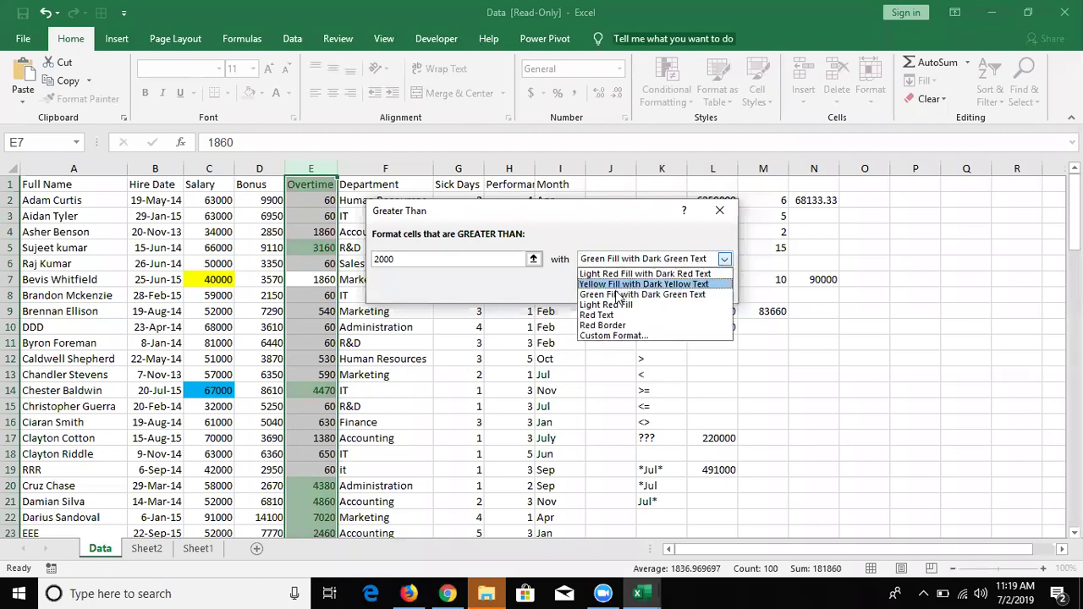
{"action": "left_click", "coordinate": [634, 294]}
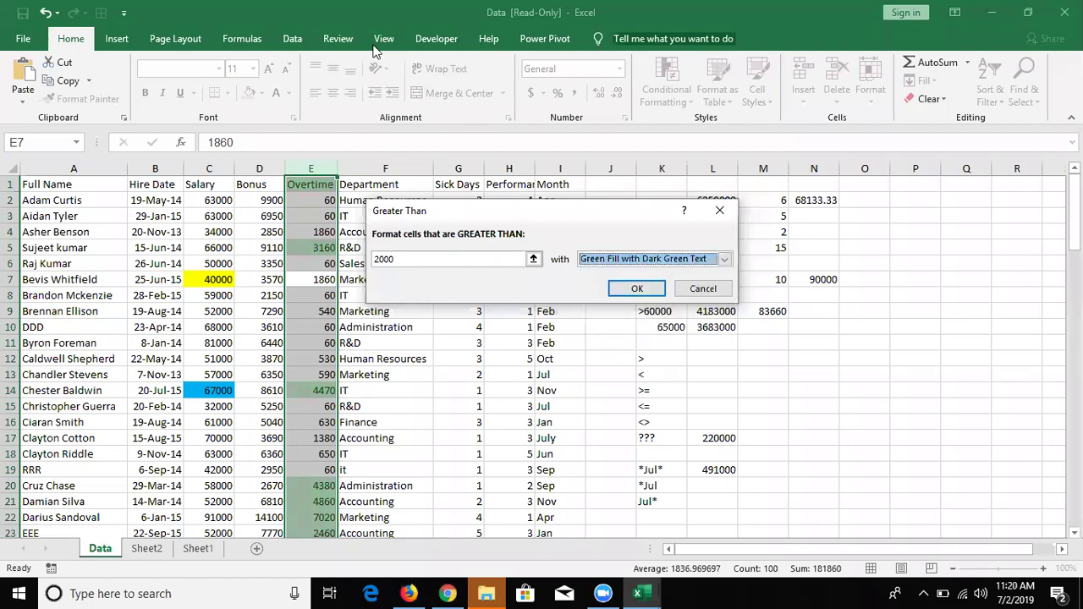
{"action": "key", "text": "Return"}
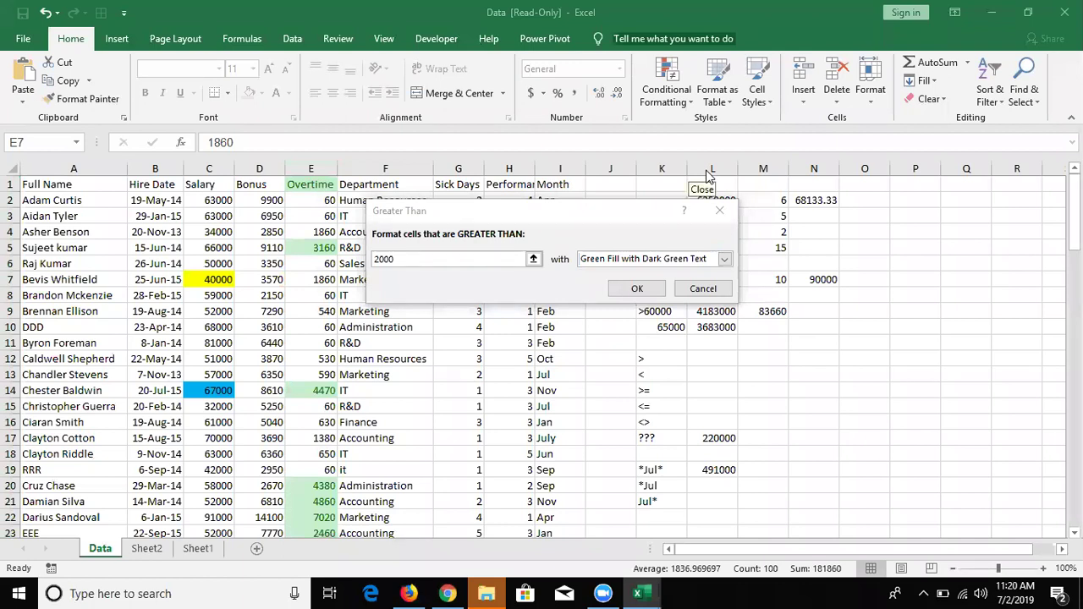
{"action": "left_click", "coordinate": [636, 261]}
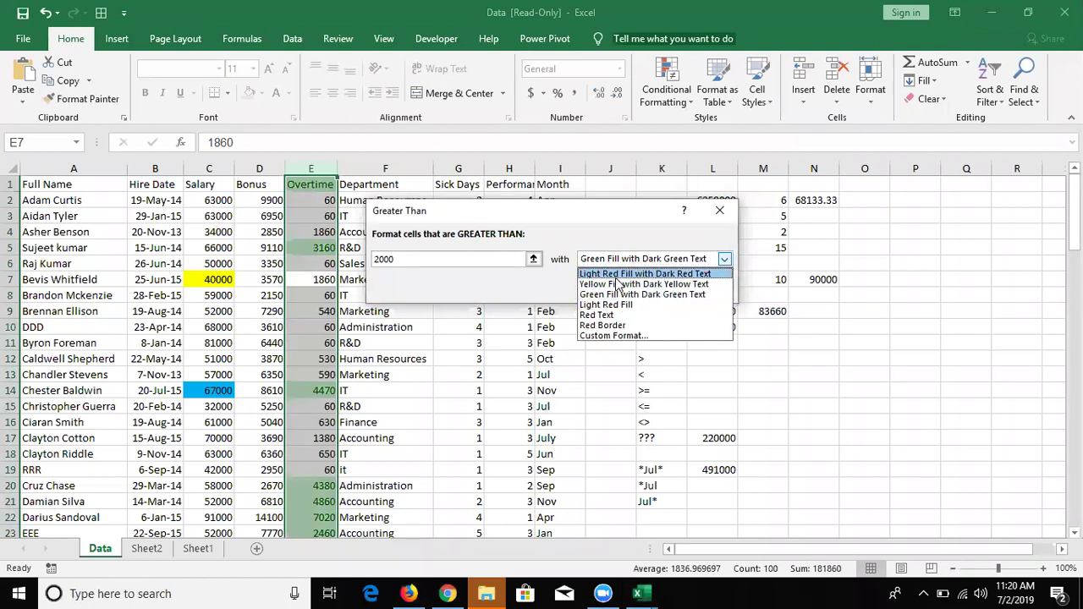
- Try a custom highlight format with a dark blue fill
{"action": "left_click", "coordinate": [630, 337]}
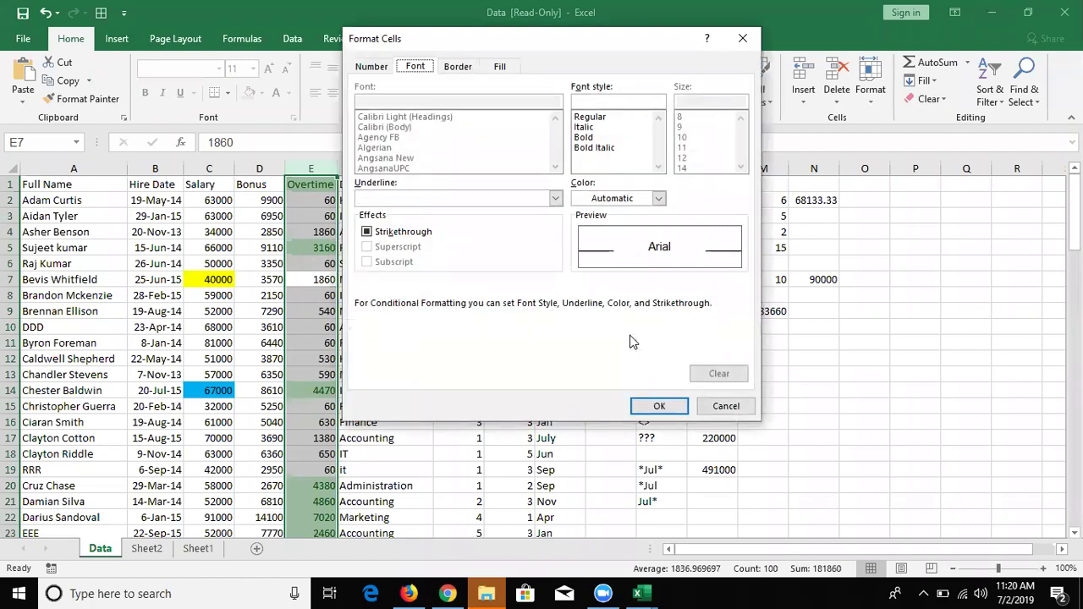
{"action": "left_click", "coordinate": [500, 67]}
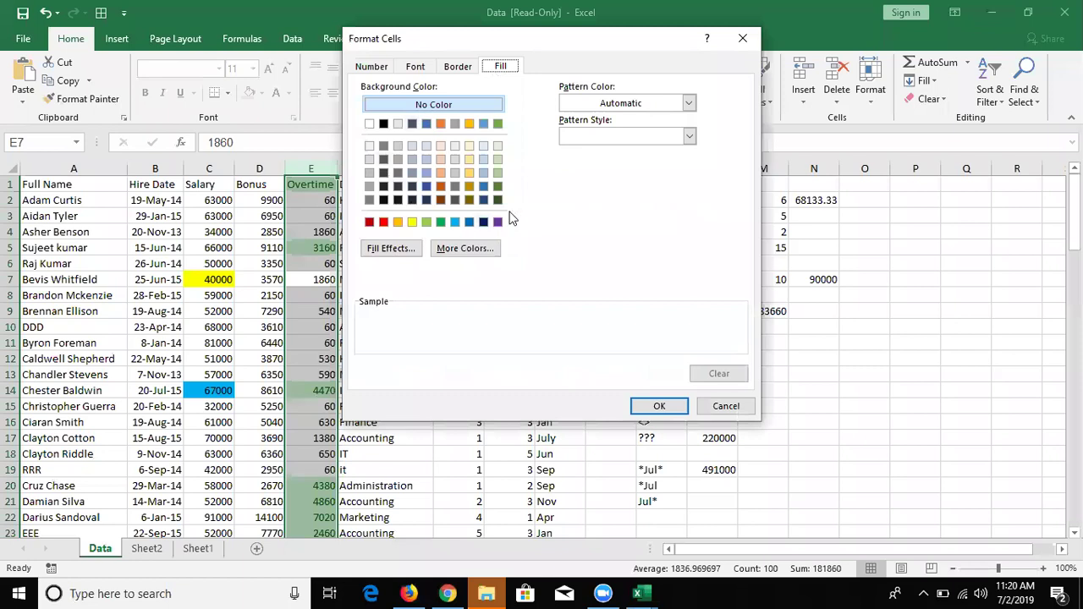
{"action": "left_click", "coordinate": [484, 222]}
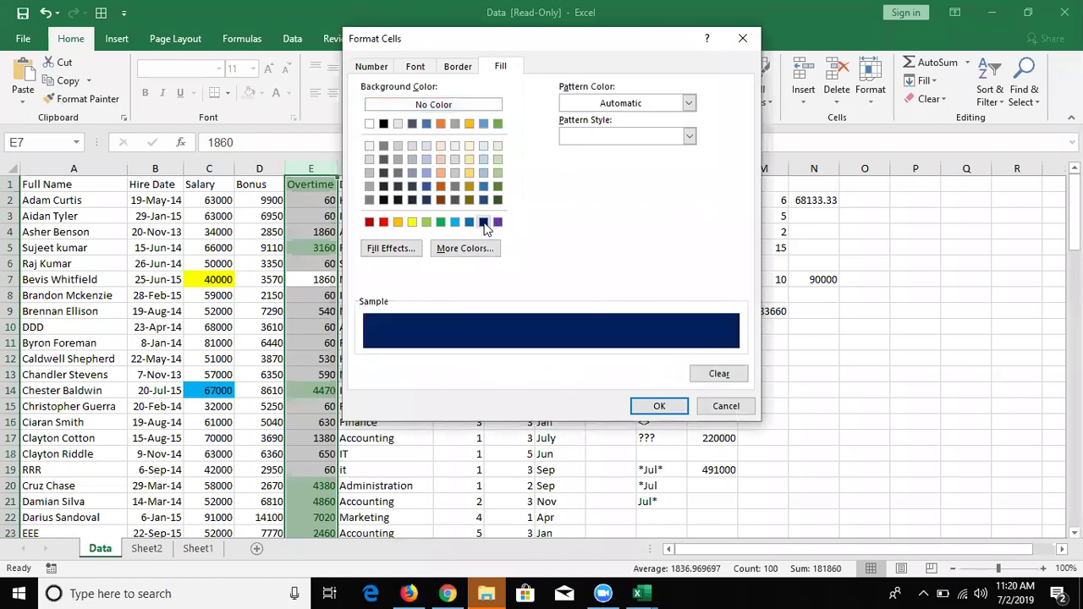
{"action": "left_click", "coordinate": [650, 413]}
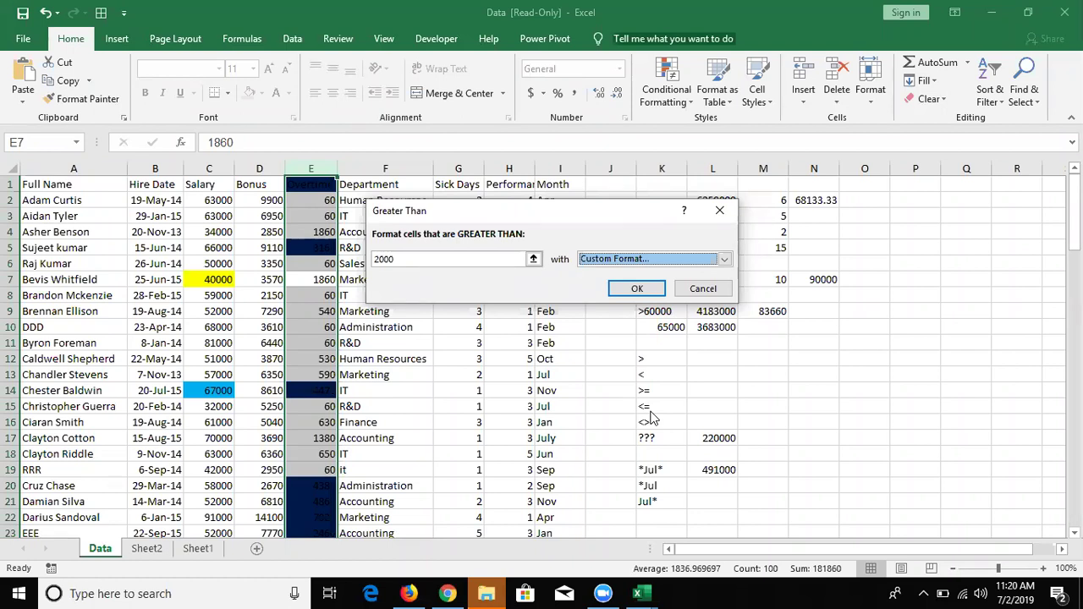
- Switch back to Green Fill with Dark Green Text and apply the greater-than-2000 rule
{"action": "left_click", "coordinate": [670, 262]}
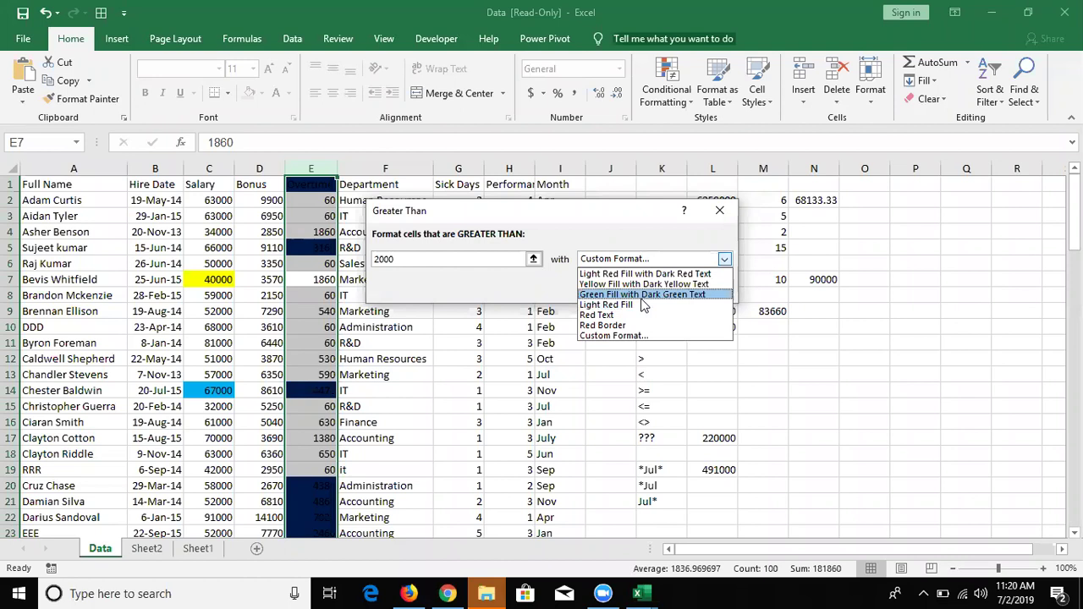
{"action": "left_click", "coordinate": [641, 295]}
{"action": "left_click", "coordinate": [640, 292]}
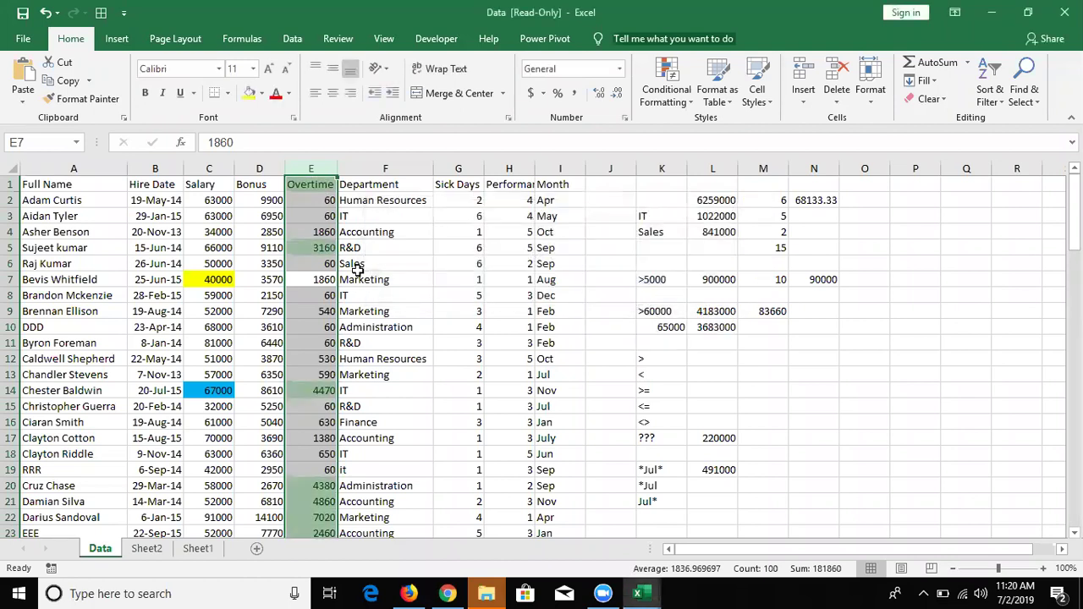
- Change Overtime cell E7 to 2100 and cell E5 to 650
{"action": "left_click", "coordinate": [347, 326]}
{"action": "left_click", "coordinate": [320, 281]}
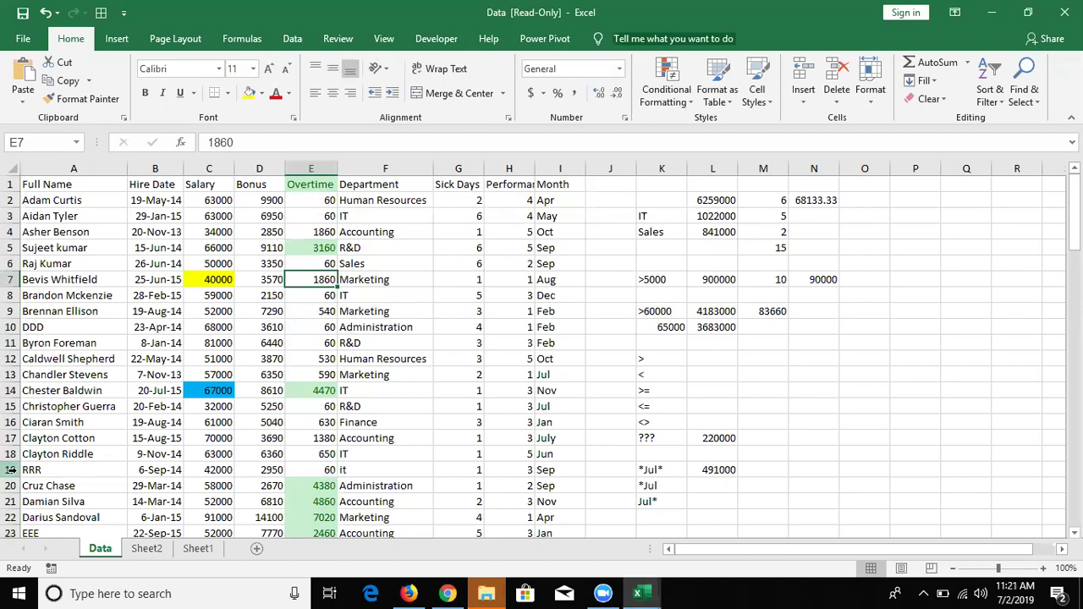
{"action": "type", "text": "2100"}
{"action": "key", "text": "Return"}
{"action": "key", "text": "Up"}
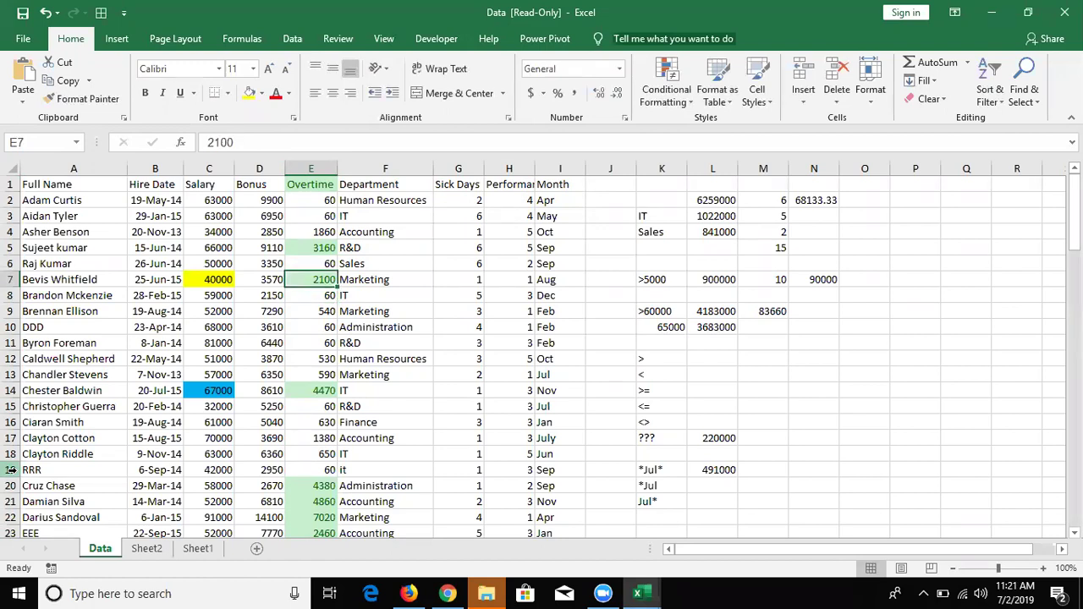
{"action": "key", "text": "Up"}
{"action": "key", "text": "Up"}
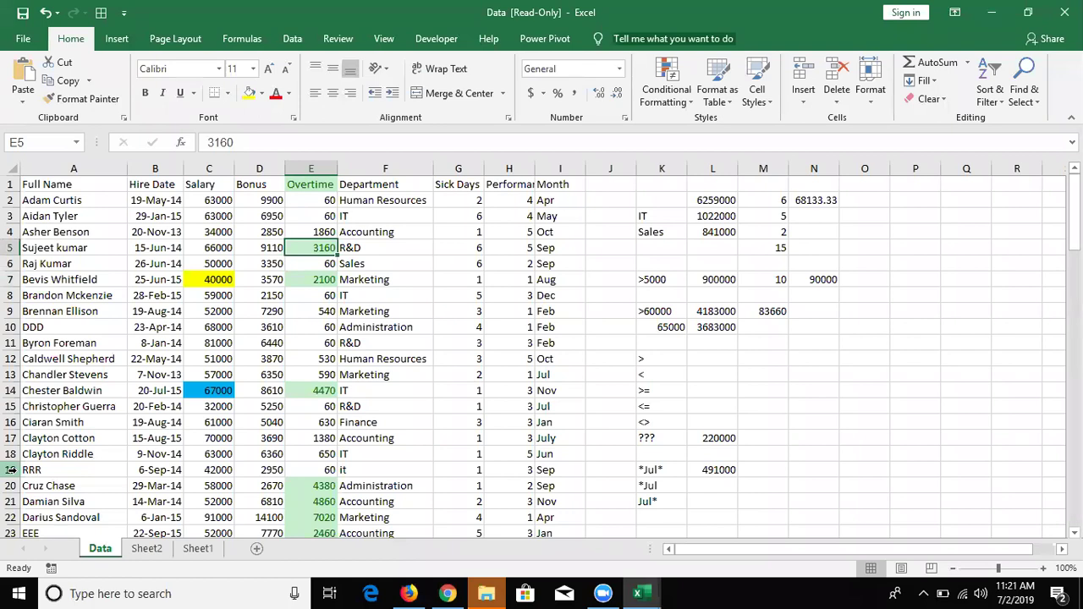
{"action": "type", "text": "650"}
{"action": "key", "text": "Return"}
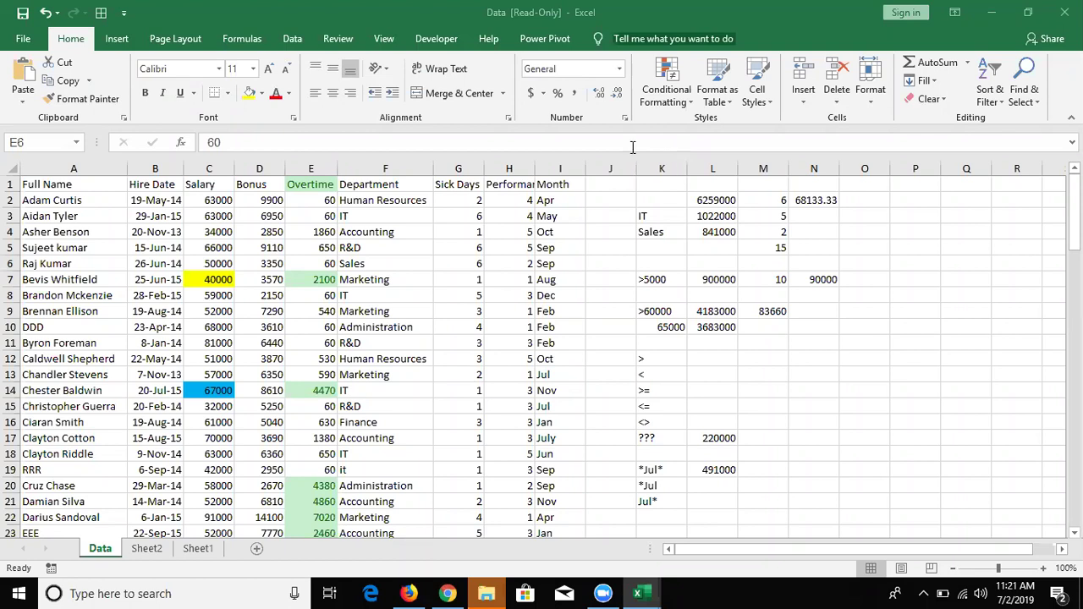
{"action": "left_click", "coordinate": [310, 158]}
{"action": "left_click", "coordinate": [668, 91]}
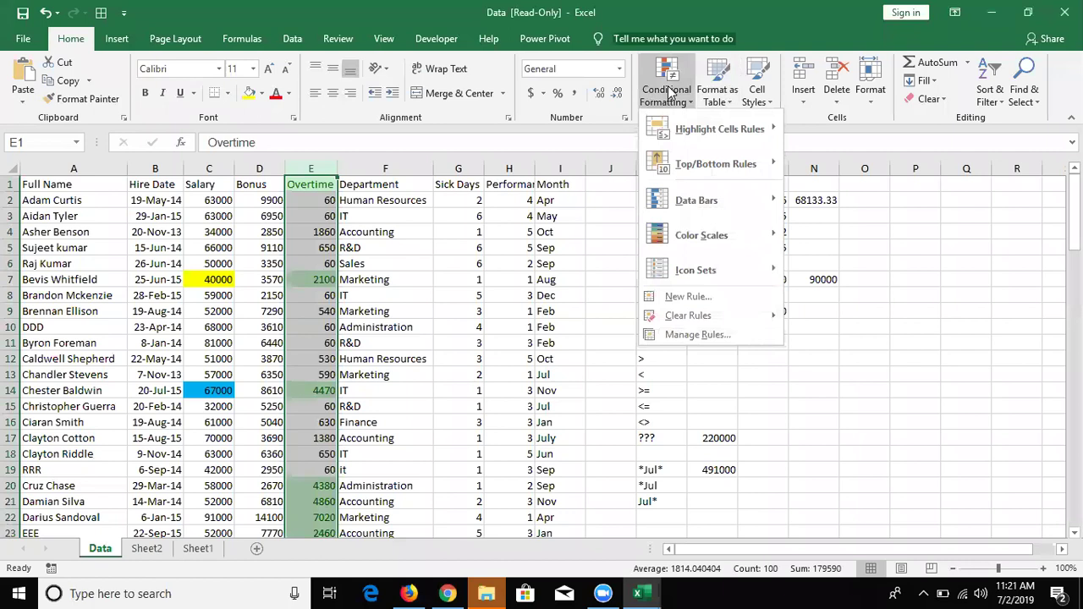
{"action": "mouse_move", "coordinate": [694, 135]}
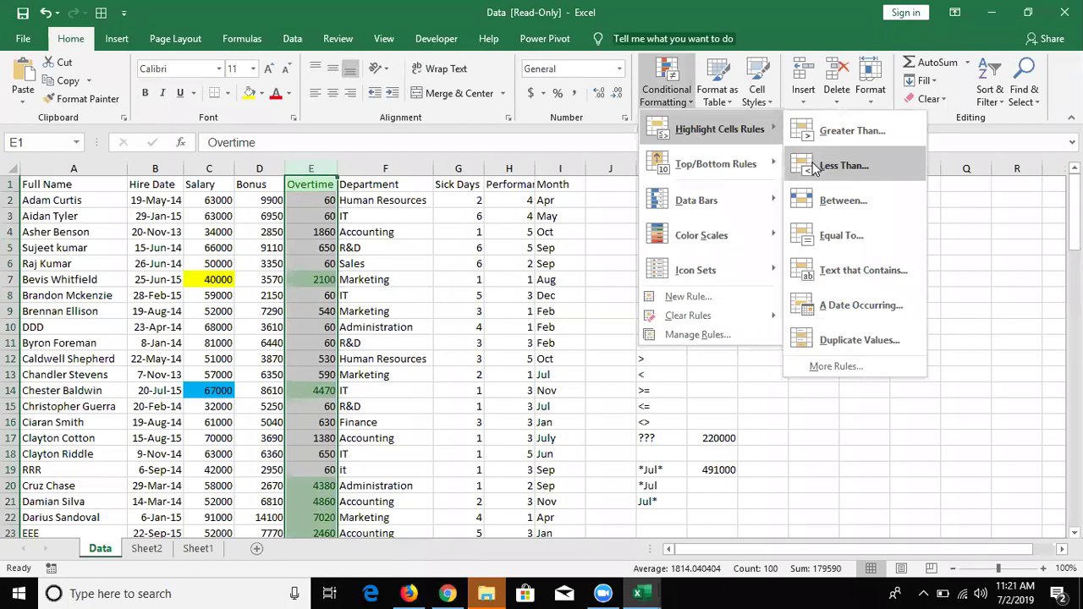
{"action": "left_click", "coordinate": [810, 200]}
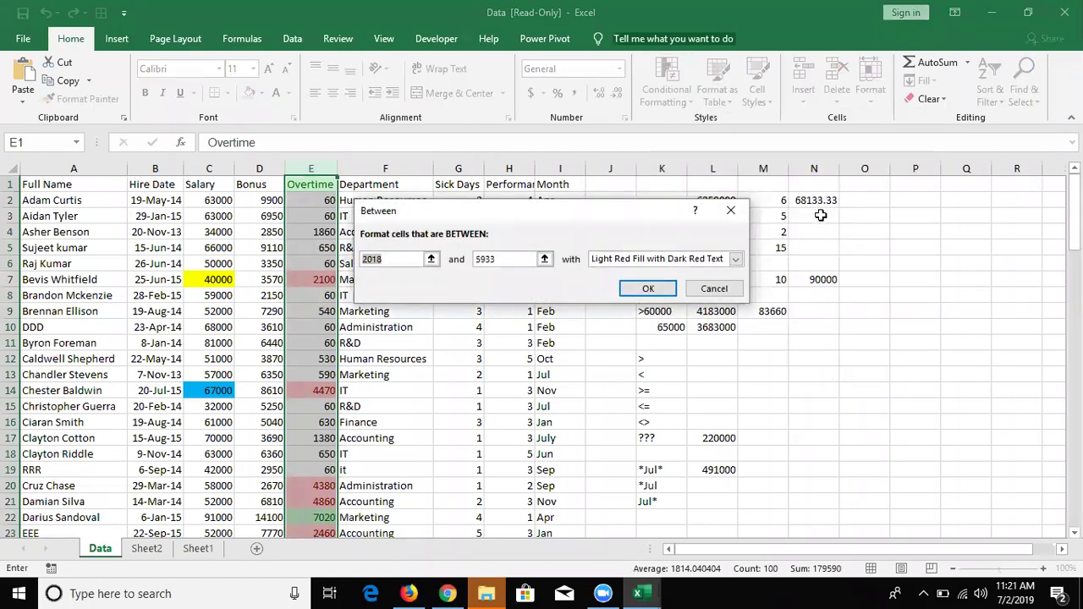
{"action": "left_click", "coordinate": [713, 288]}
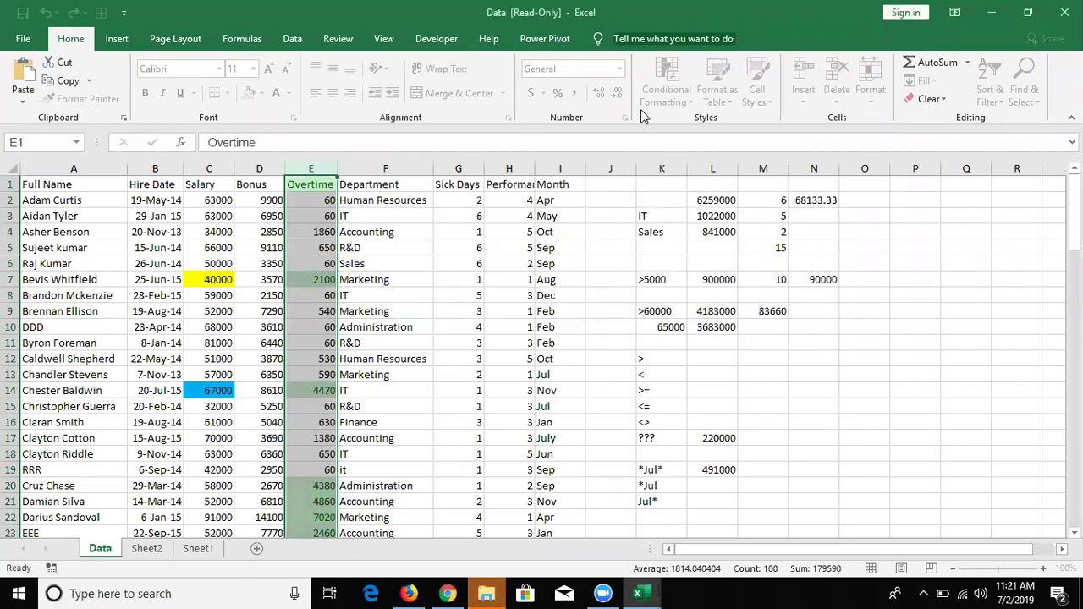
{"action": "left_click", "coordinate": [666, 89]}
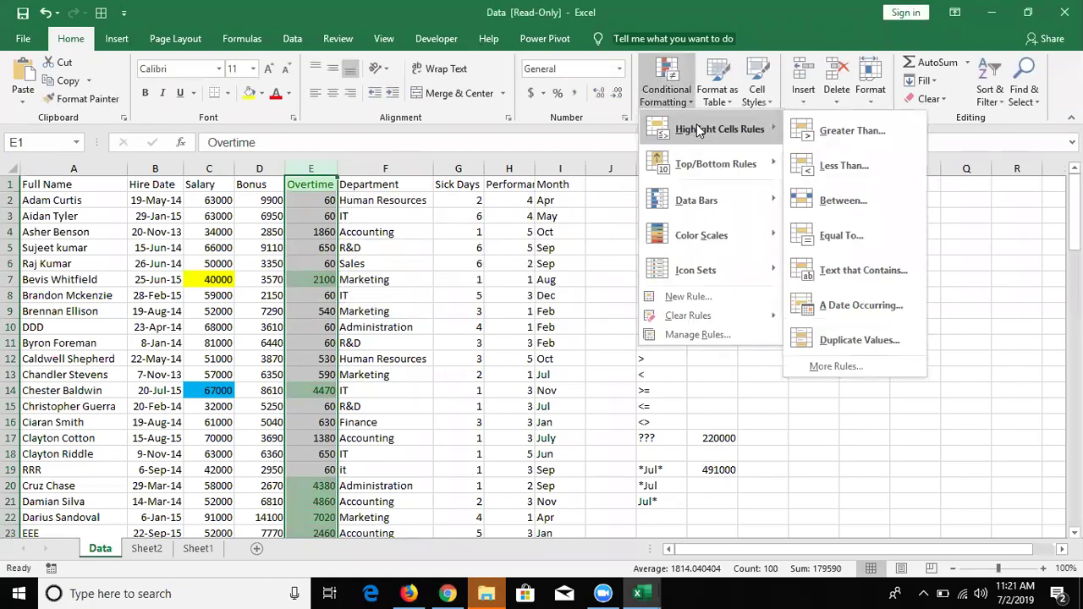
{"action": "key", "text": "Escape"}
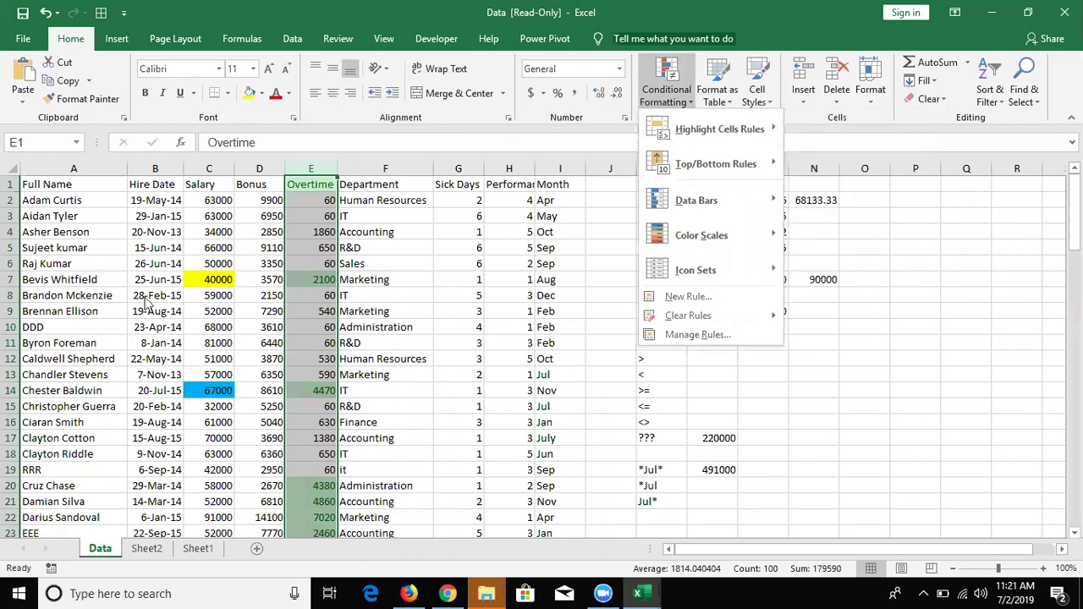
{"action": "key", "text": "Escape"}
{"action": "left_click", "coordinate": [161, 168]}
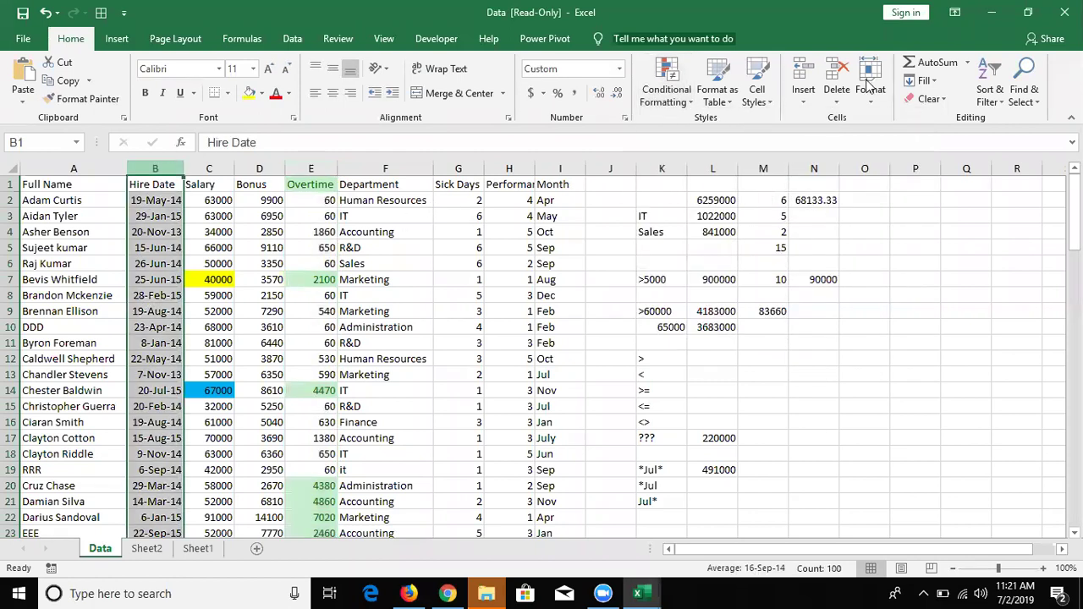
{"action": "left_click", "coordinate": [670, 98]}
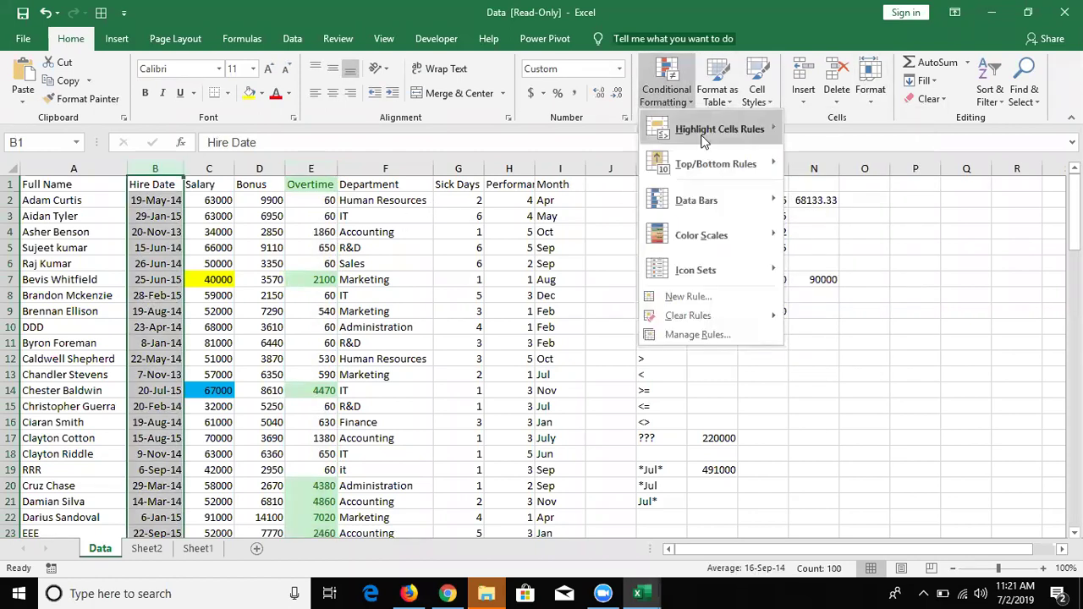
{"action": "mouse_move", "coordinate": [703, 142]}
{"action": "left_click", "coordinate": [893, 135]}
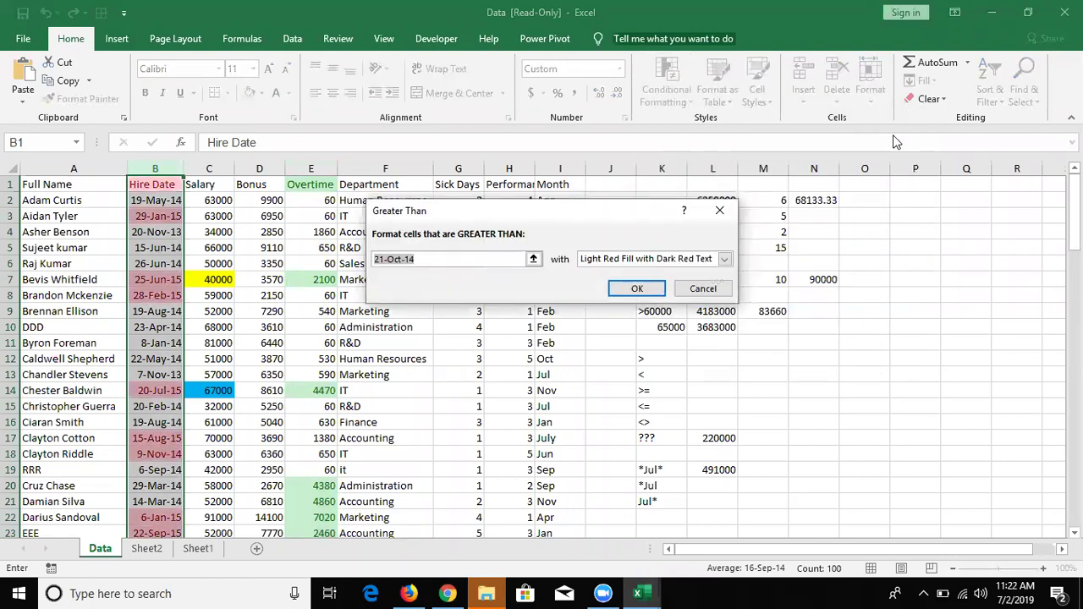
{"action": "key", "text": "Return"}
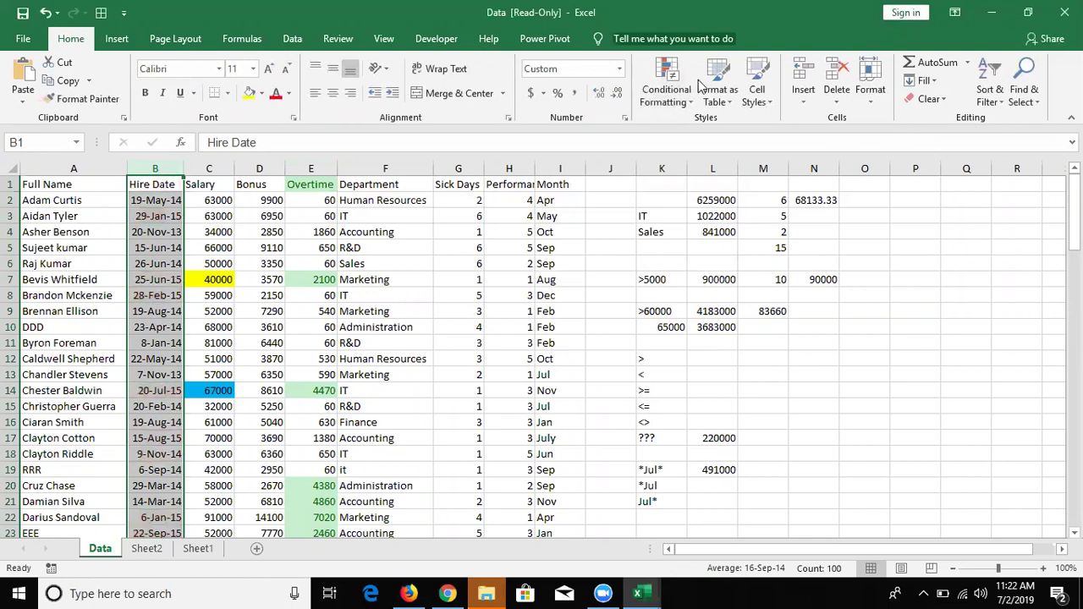
{"action": "left_click", "coordinate": [668, 93]}
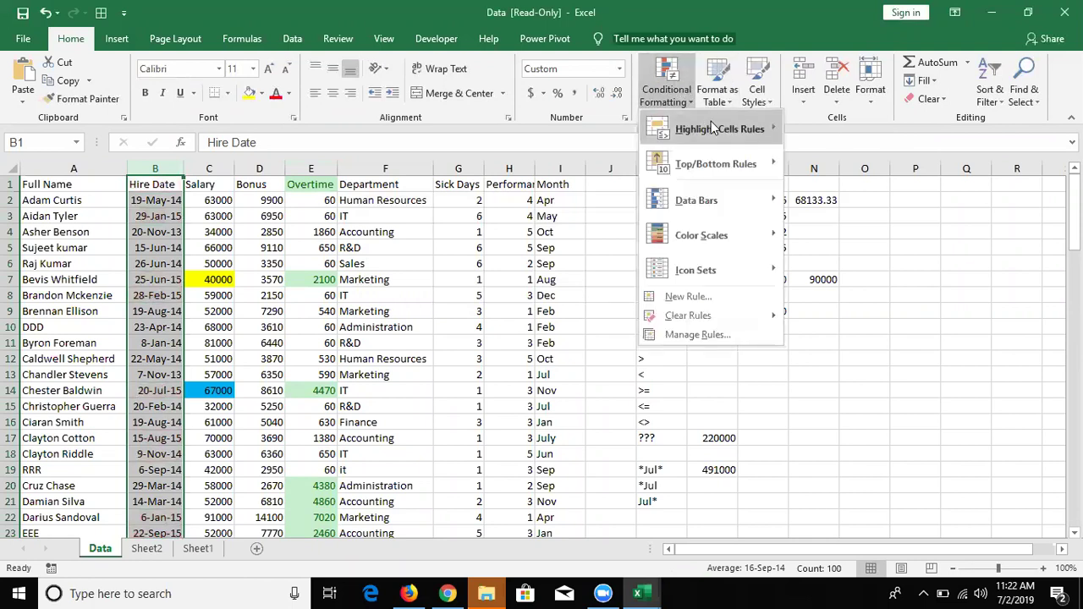
{"action": "mouse_move", "coordinate": [711, 127]}
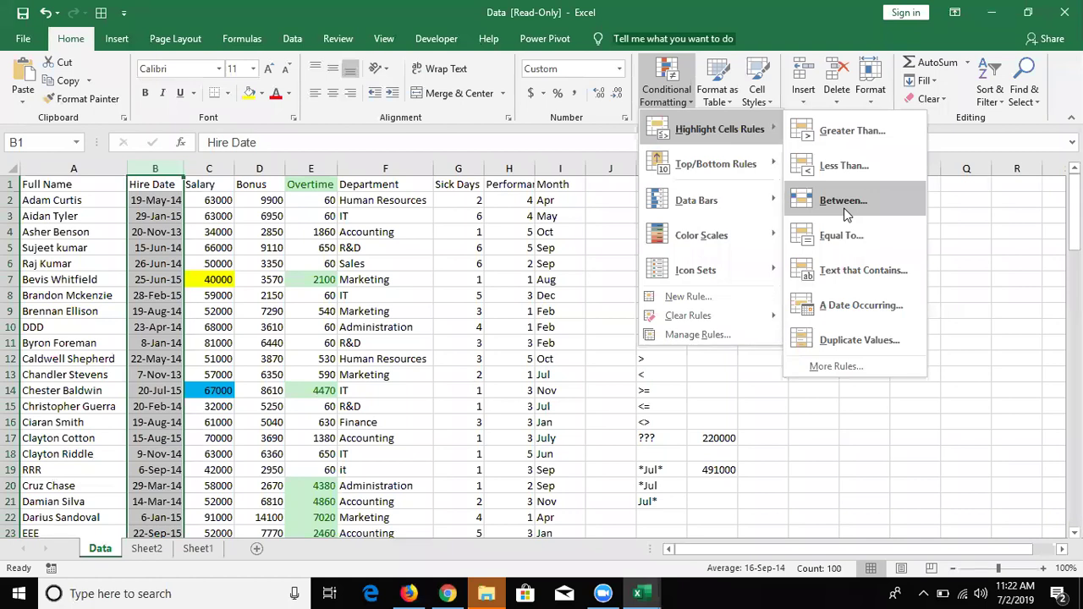
{"action": "key", "text": "Escape"}
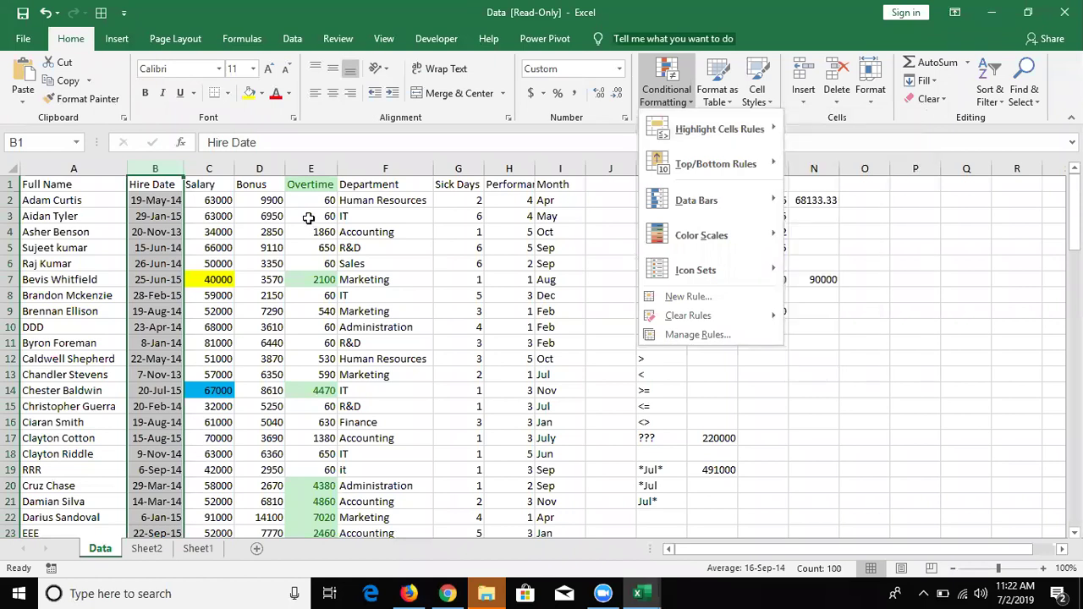
{"action": "key", "text": "Escape"}
{"action": "left_click", "coordinate": [327, 169]}
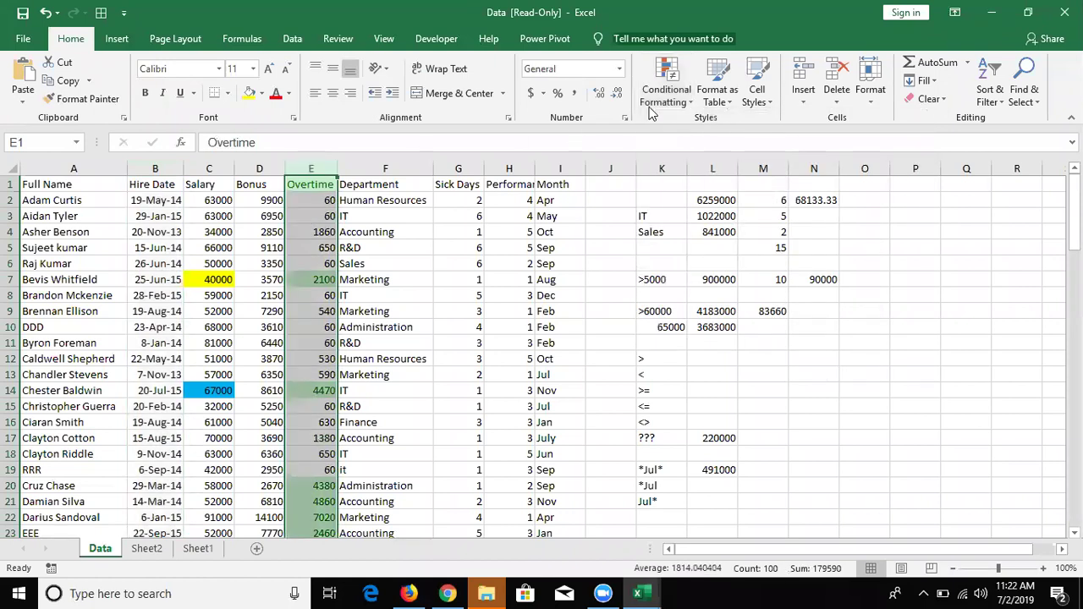
{"action": "left_click", "coordinate": [679, 101]}
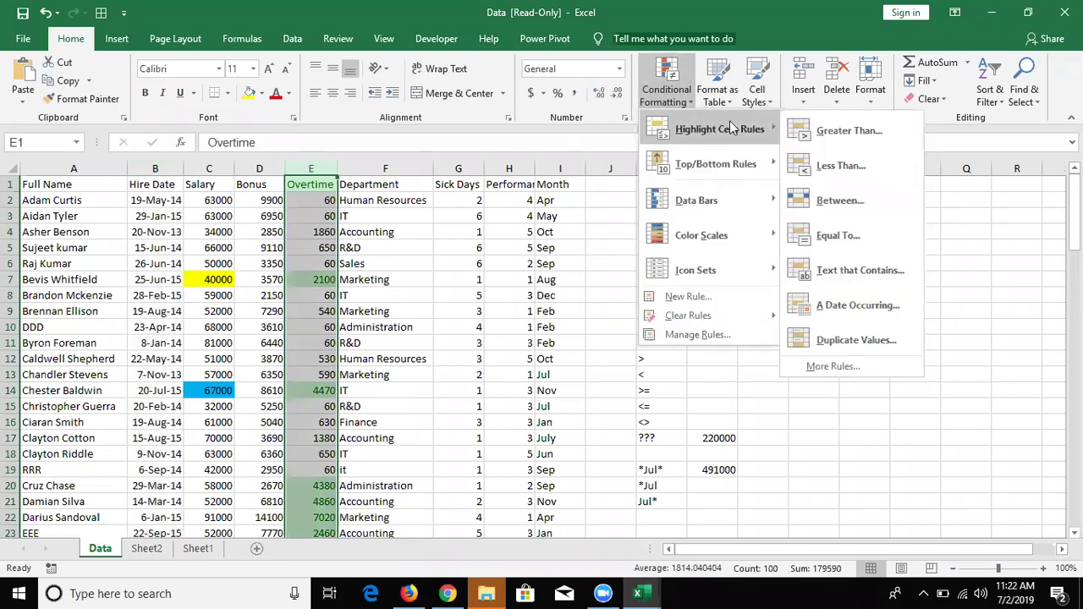
{"action": "left_click", "coordinate": [834, 234]}
{"action": "type", "text": "60"}
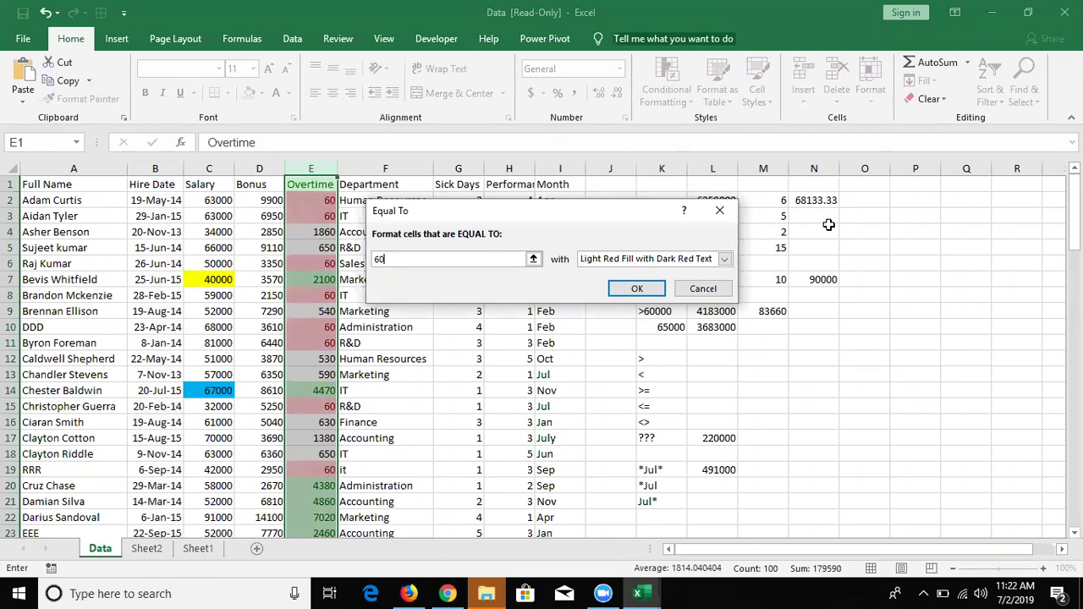
{"action": "key", "text": "Escape"}
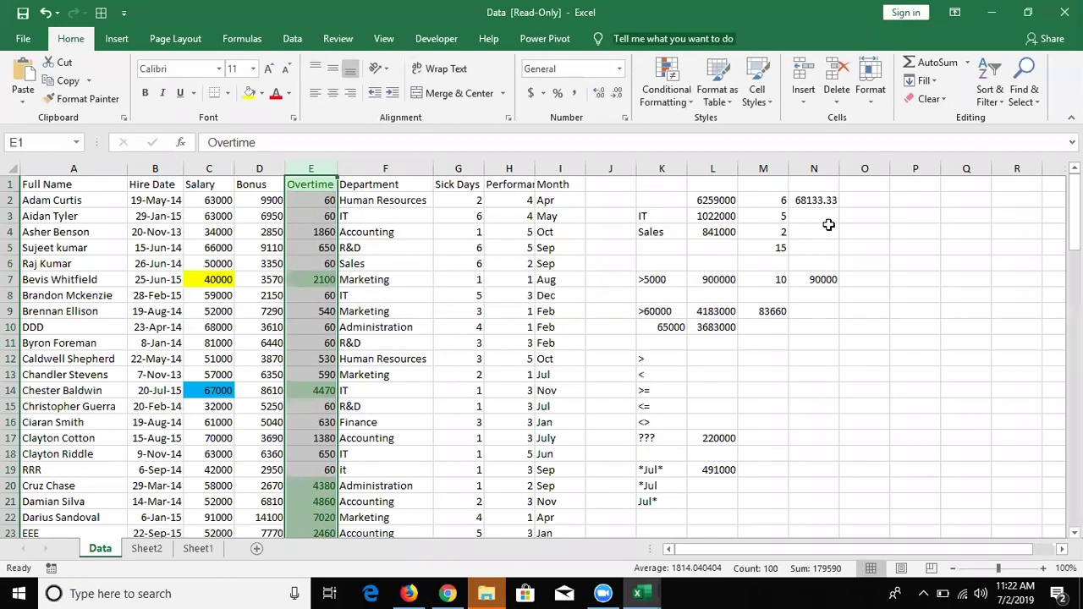
{"action": "left_click", "coordinate": [384, 165]}
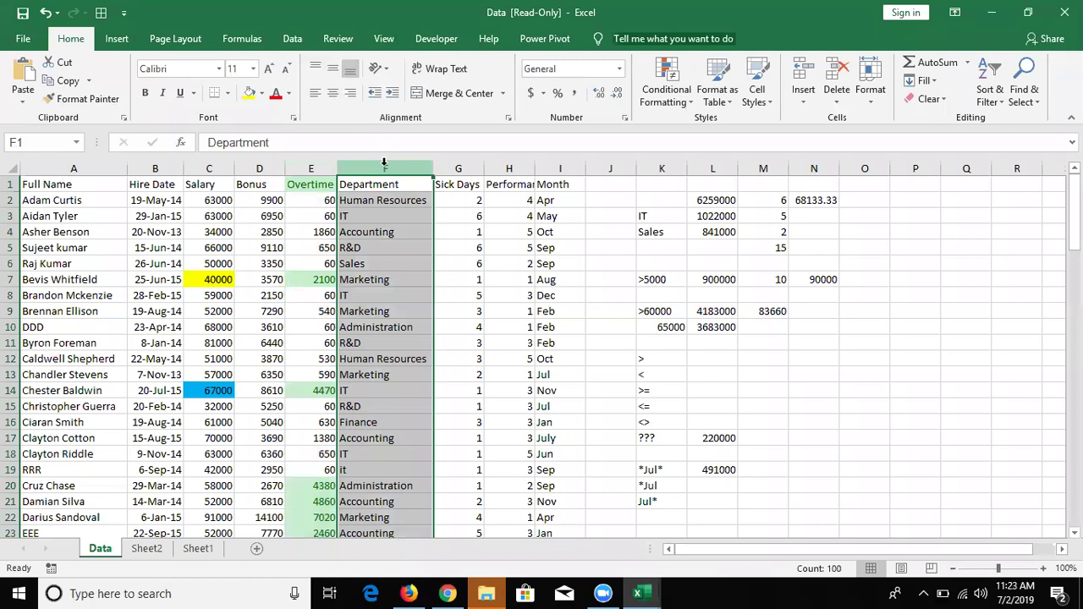
{"action": "left_click", "coordinate": [668, 91]}
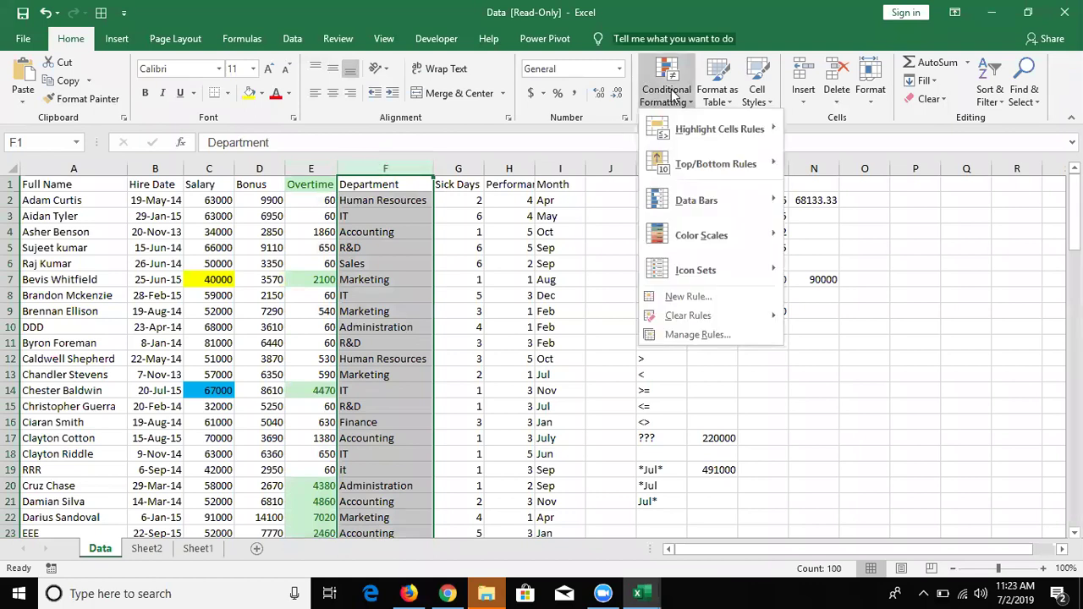
{"action": "mouse_move", "coordinate": [715, 167]}
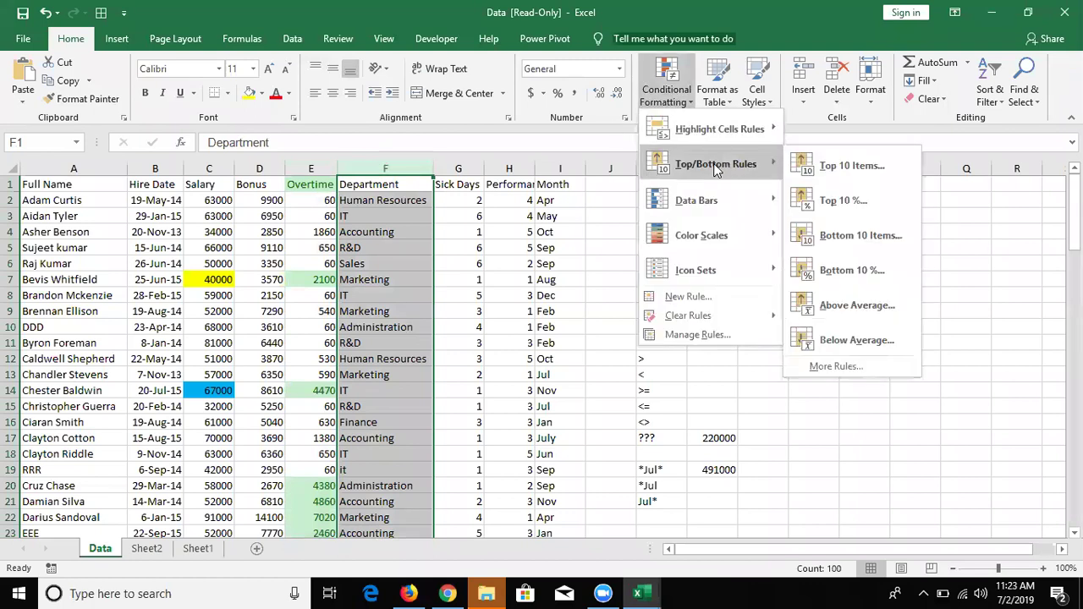
{"action": "mouse_move", "coordinate": [719, 128]}
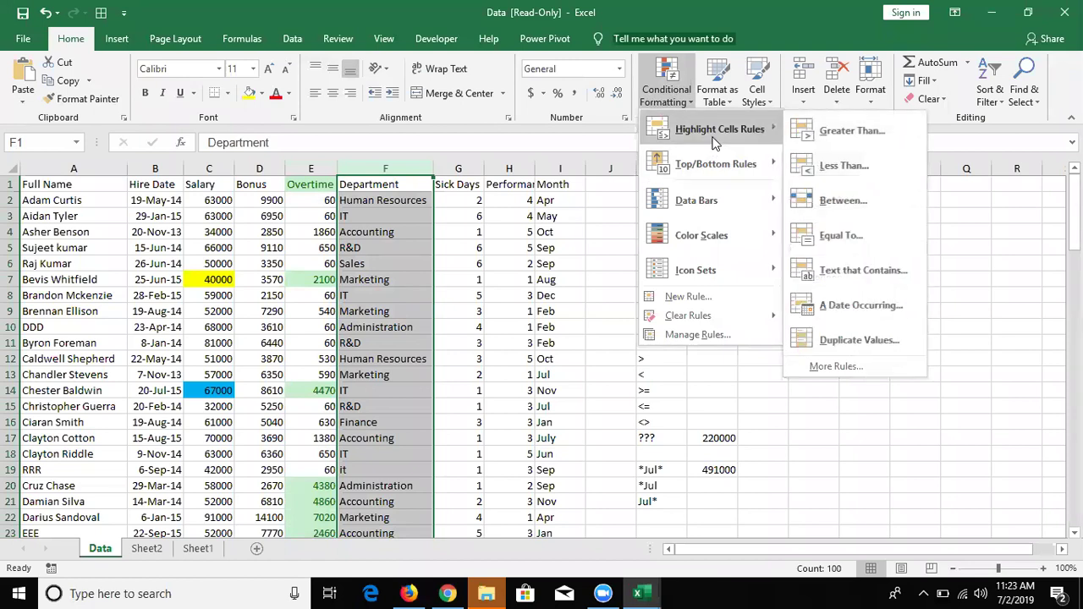
{"action": "left_click", "coordinate": [869, 233]}
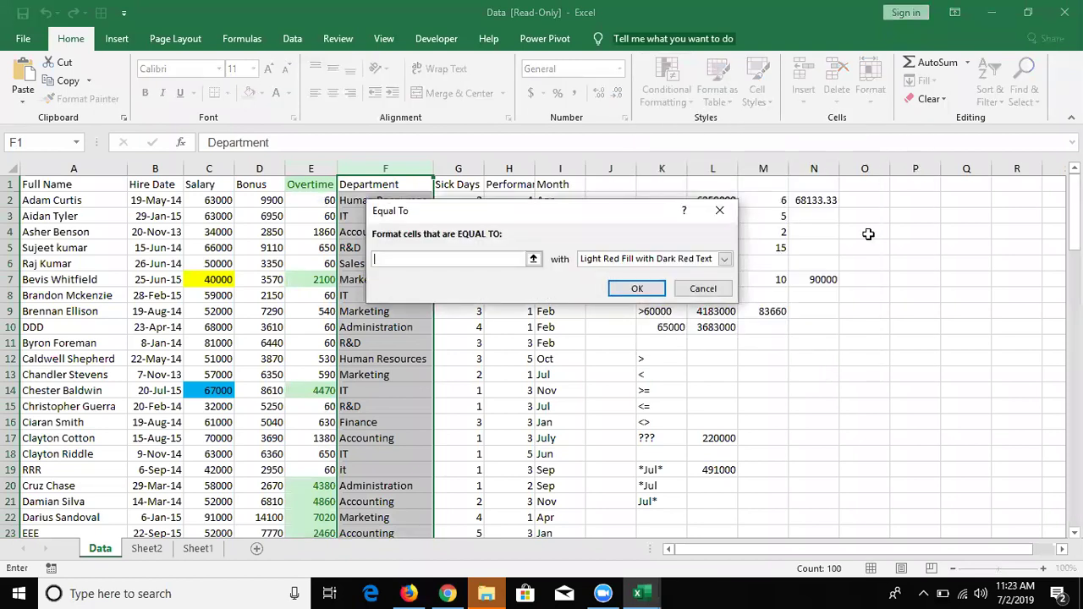
{"action": "type", "text": "it"}
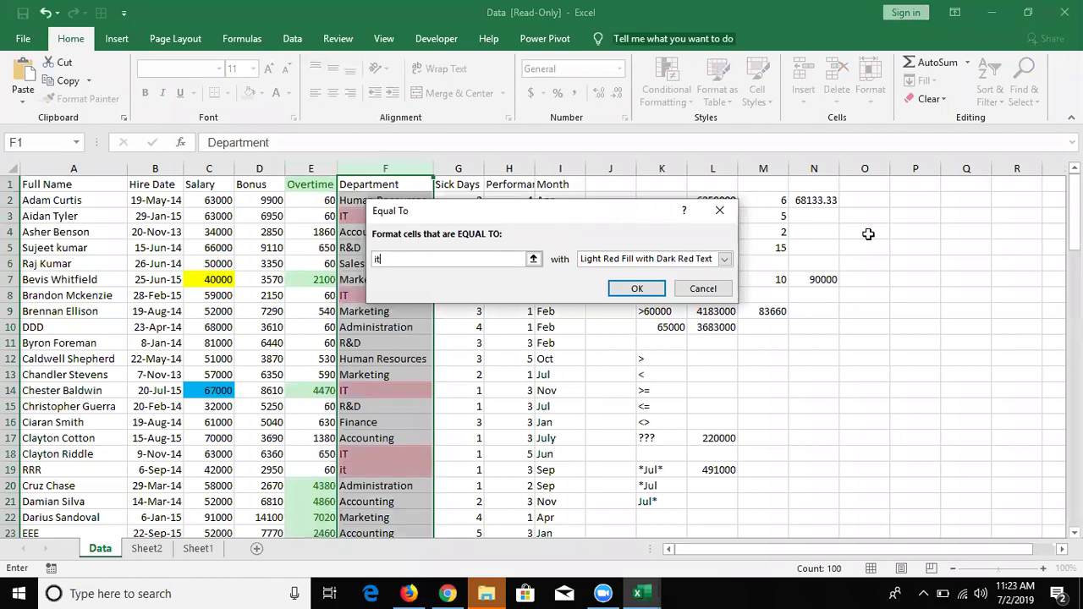
{"action": "key", "text": "Escape"}
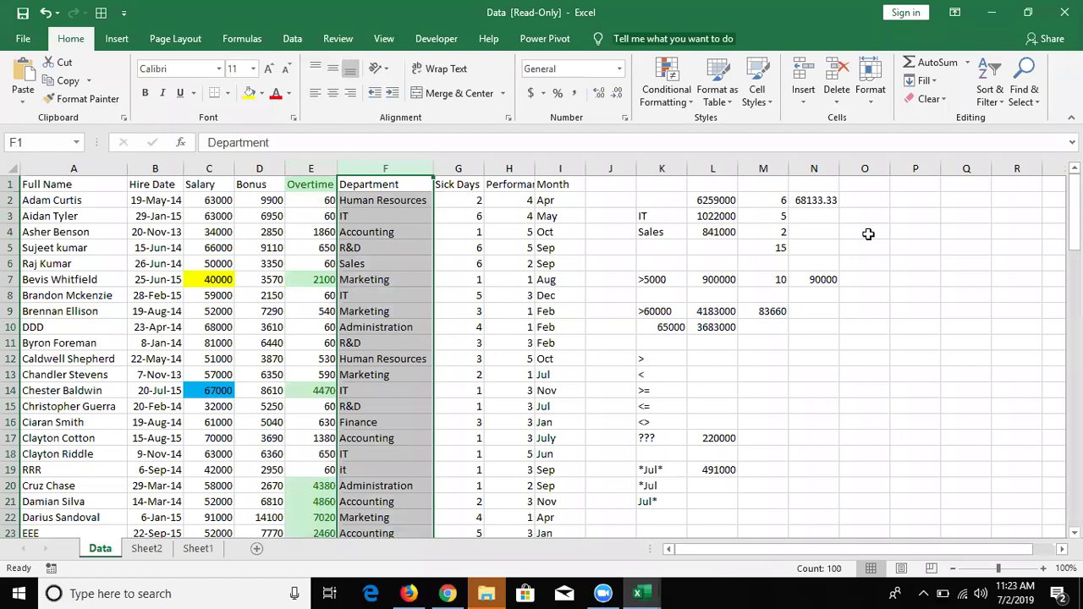
{"action": "key", "text": "Right"}
{"action": "key", "text": "Right"}
{"action": "key", "text": "Right"}
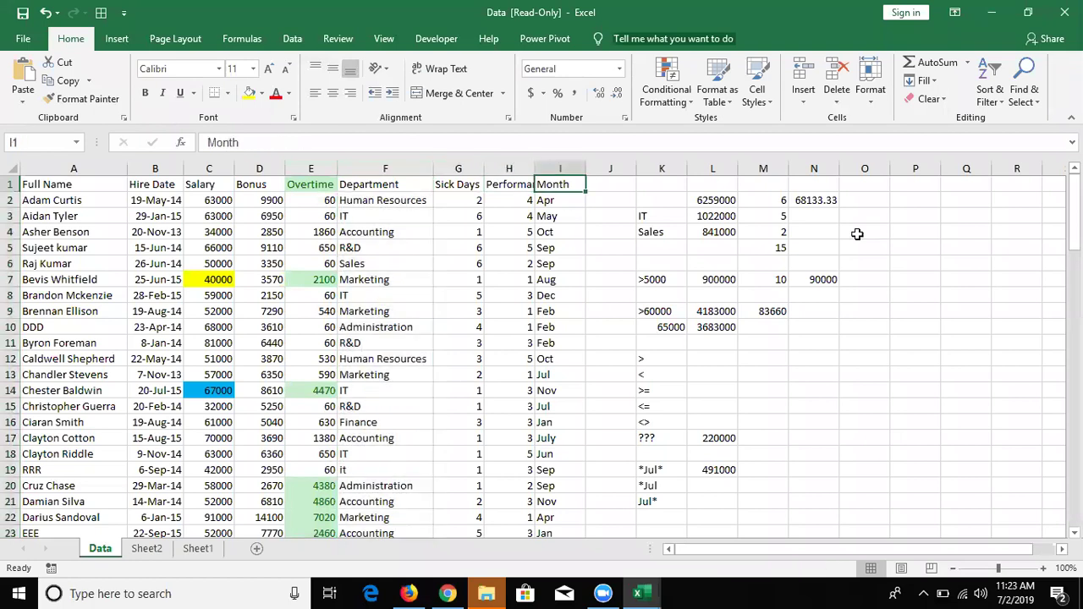
{"action": "left_click", "coordinate": [372, 171]}
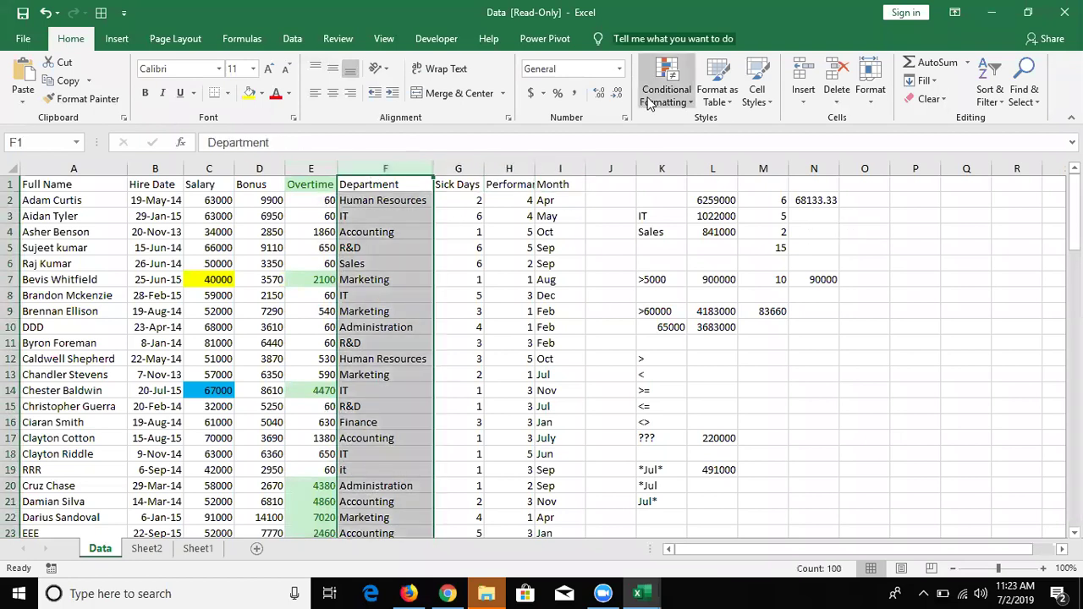
{"action": "left_click", "coordinate": [661, 107]}
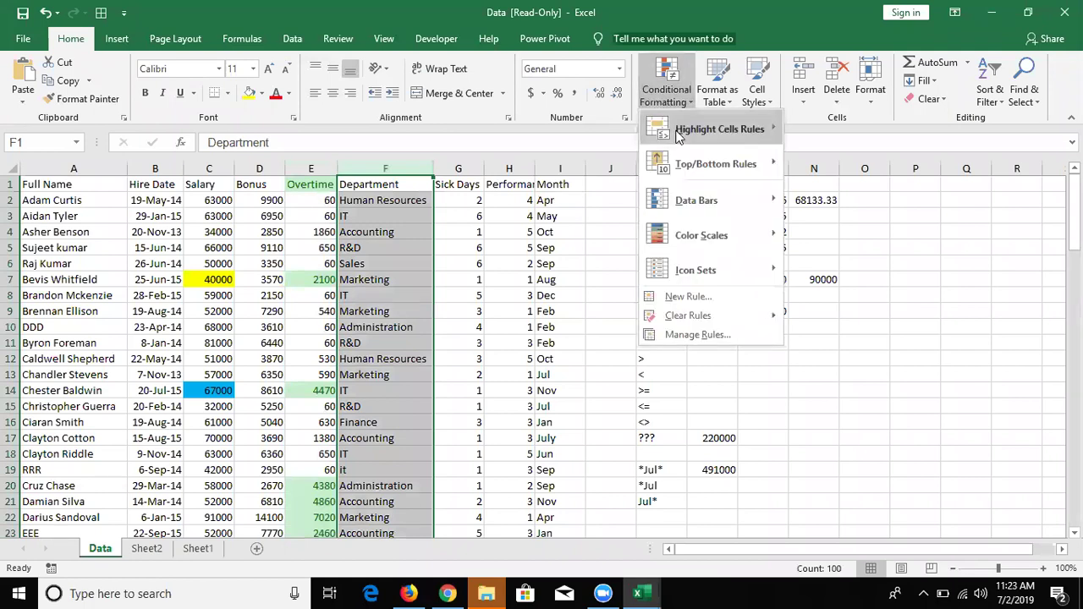
{"action": "mouse_move", "coordinate": [719, 128]}
{"action": "left_click", "coordinate": [889, 245]}
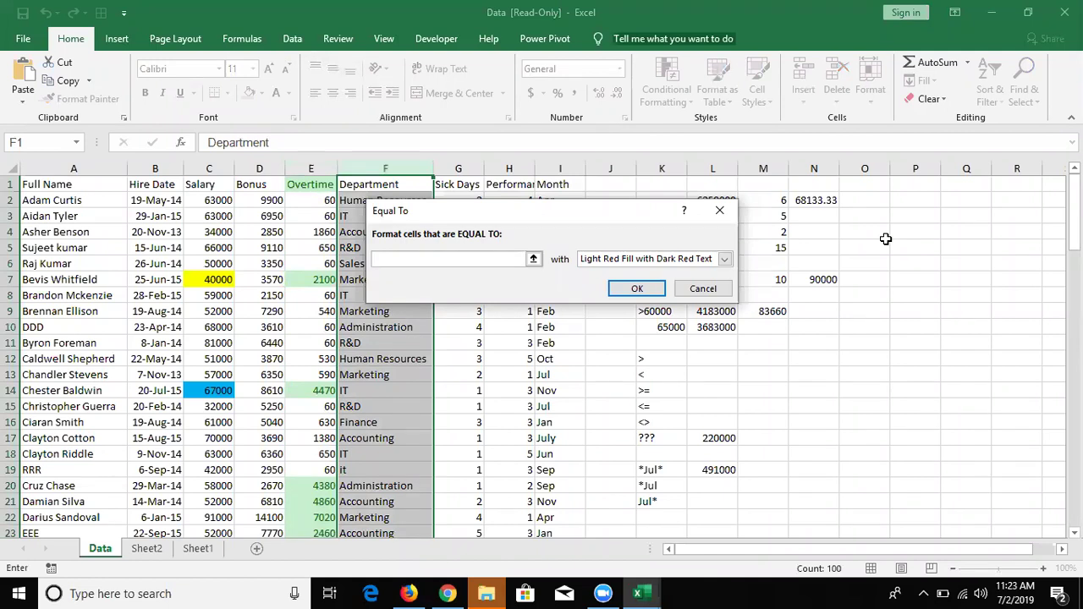
{"action": "type", "text": "IT"}
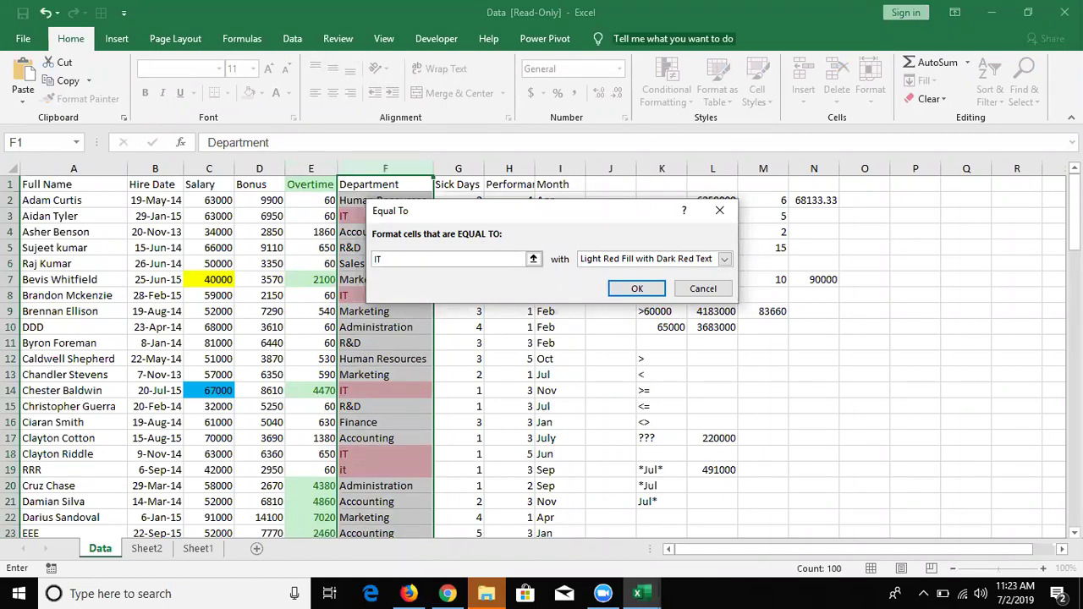
{"action": "left_click", "coordinate": [676, 262]}
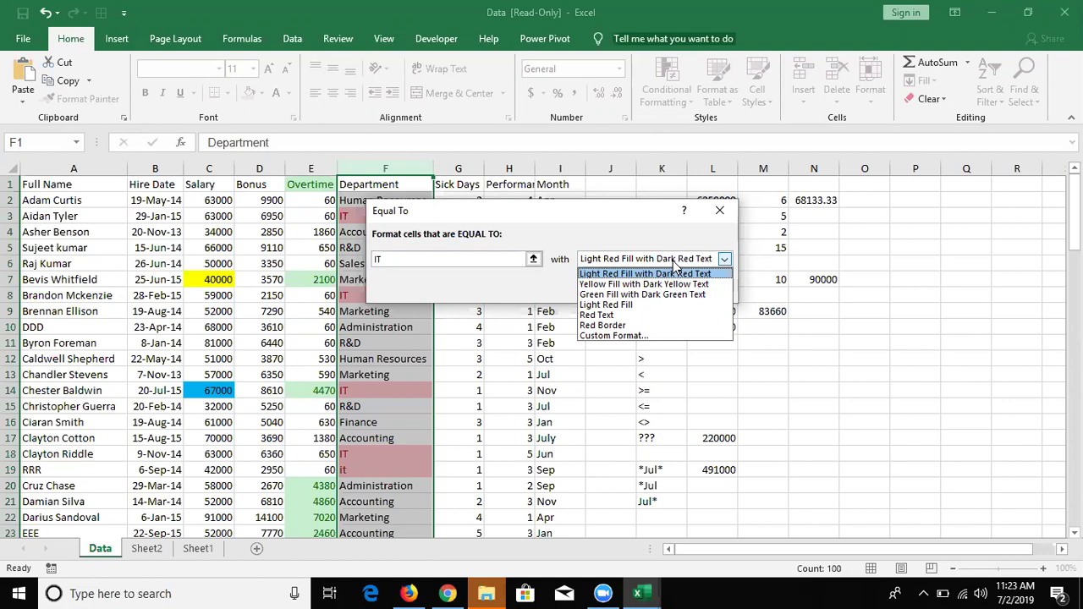
{"action": "left_click", "coordinate": [674, 261]}
{"action": "key", "text": "Return"}
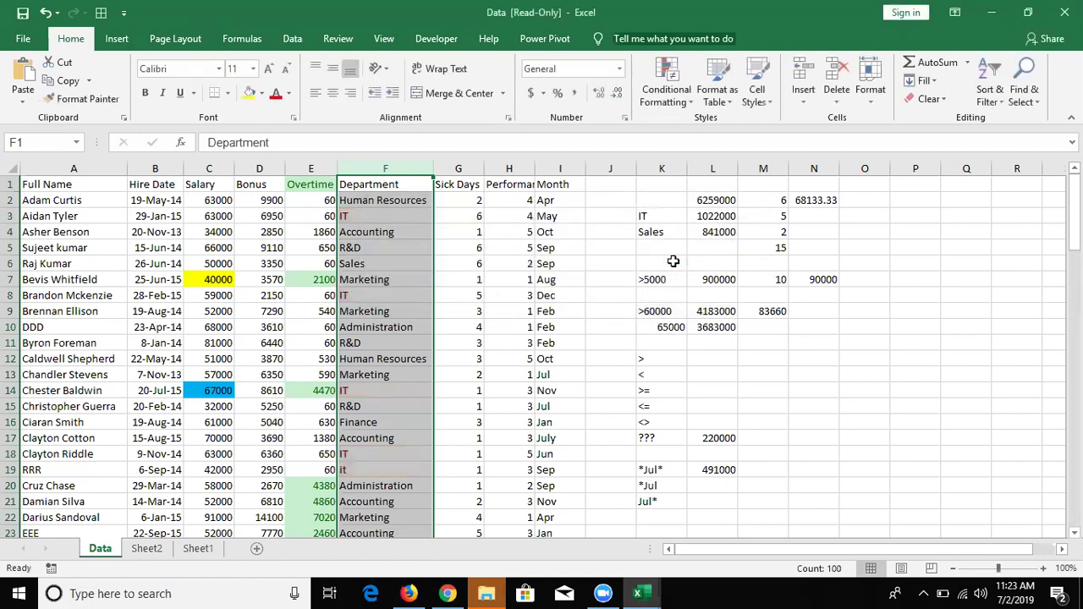
- Complete the month in cell I13 so it reads July
{"action": "left_click", "coordinate": [566, 376]}
{"action": "double_click", "coordinate": [566, 376]}
{"action": "type", "text": "y"}
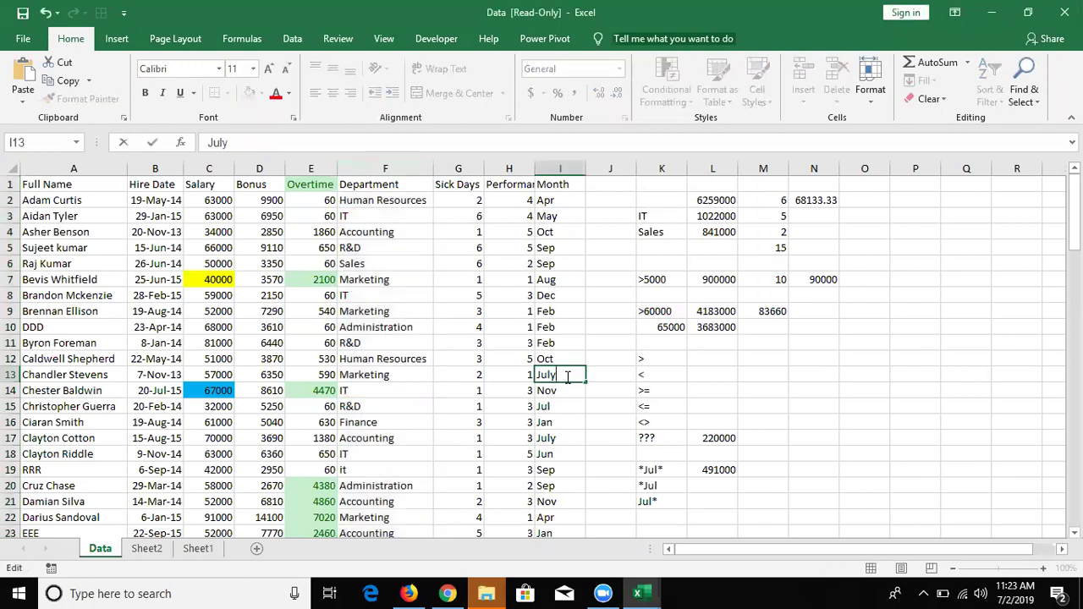
{"action": "key", "text": "Return"}
- Complete cell I18 to read June, then select the Month column I
{"action": "key", "text": "Down"}
{"action": "key", "text": "Down"}
{"action": "key", "text": "Down"}
{"action": "key", "text": "Down"}
{"action": "key", "text": "Down"}
{"action": "key", "text": "Up"}
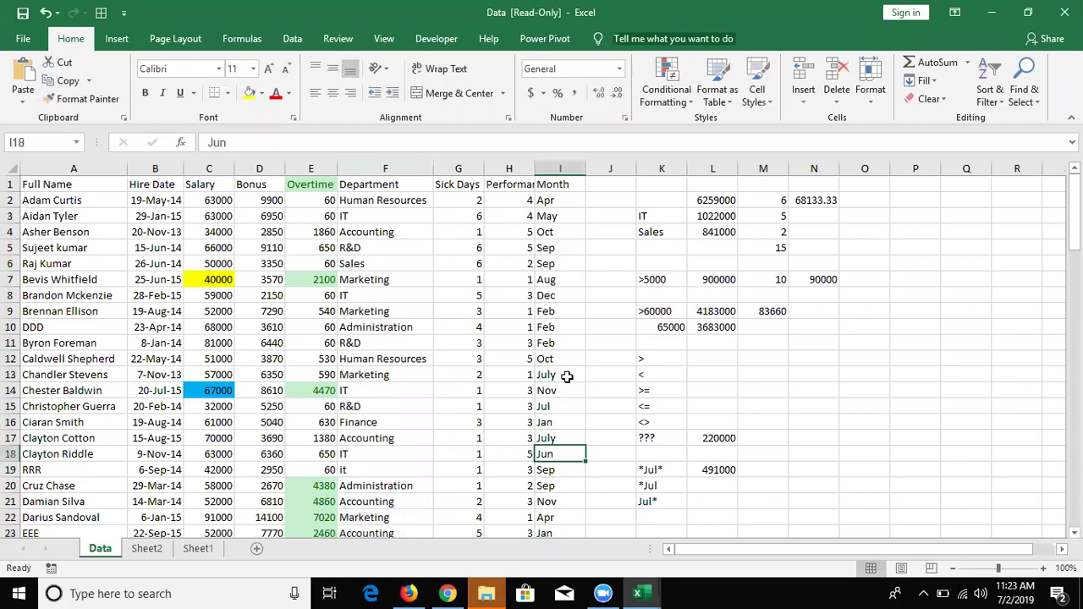
{"action": "double_click", "coordinate": [556, 453]}
{"action": "type", "text": "e"}
{"action": "key", "text": "Return"}
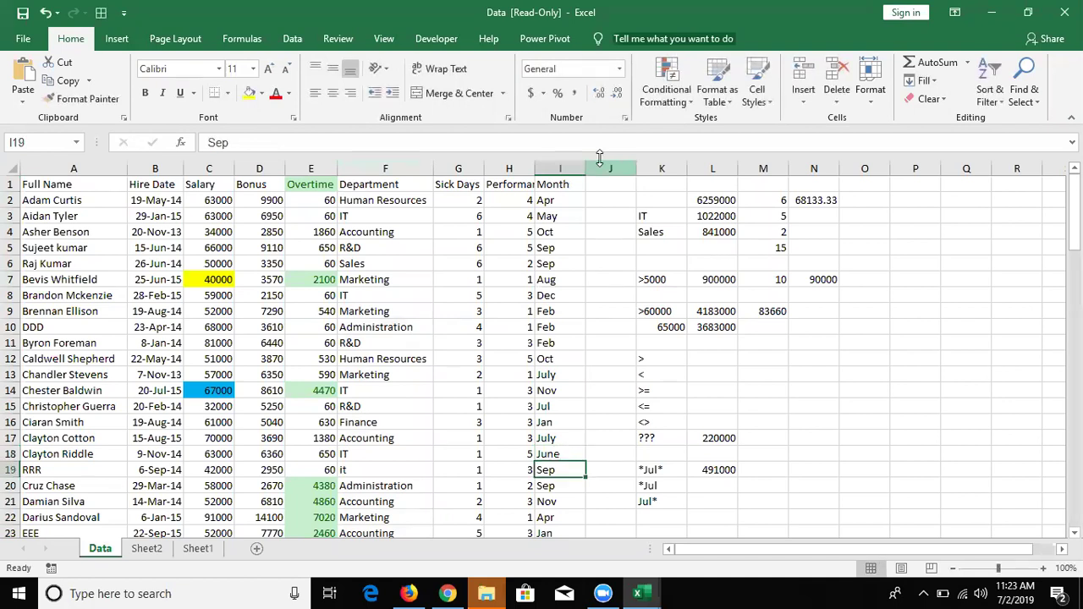
{"action": "left_click", "coordinate": [560, 169]}
{"action": "left_click", "coordinate": [668, 95]}
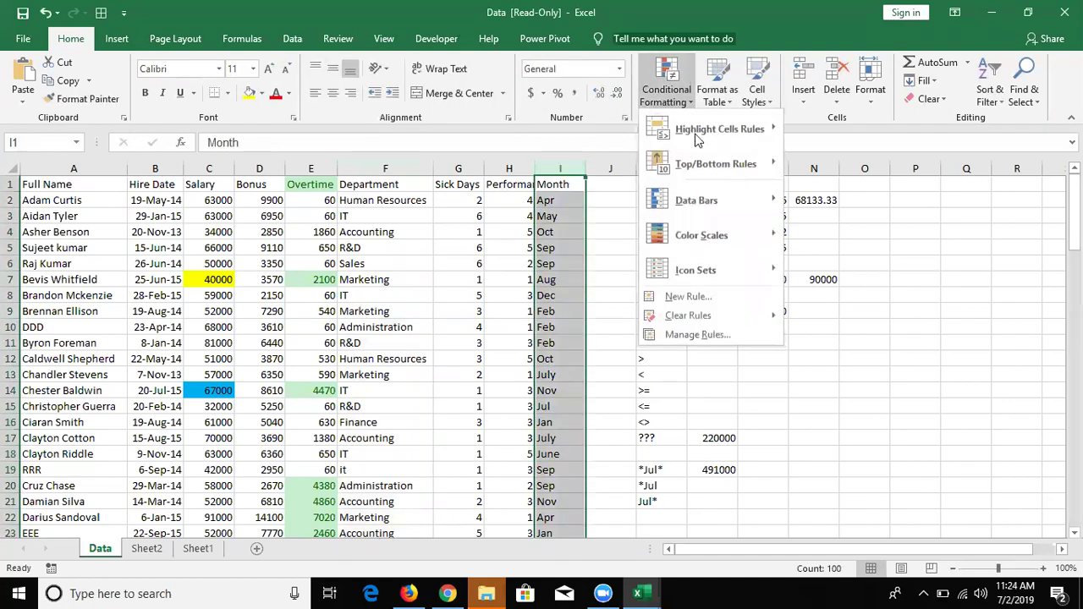
{"action": "mouse_move", "coordinate": [702, 136]}
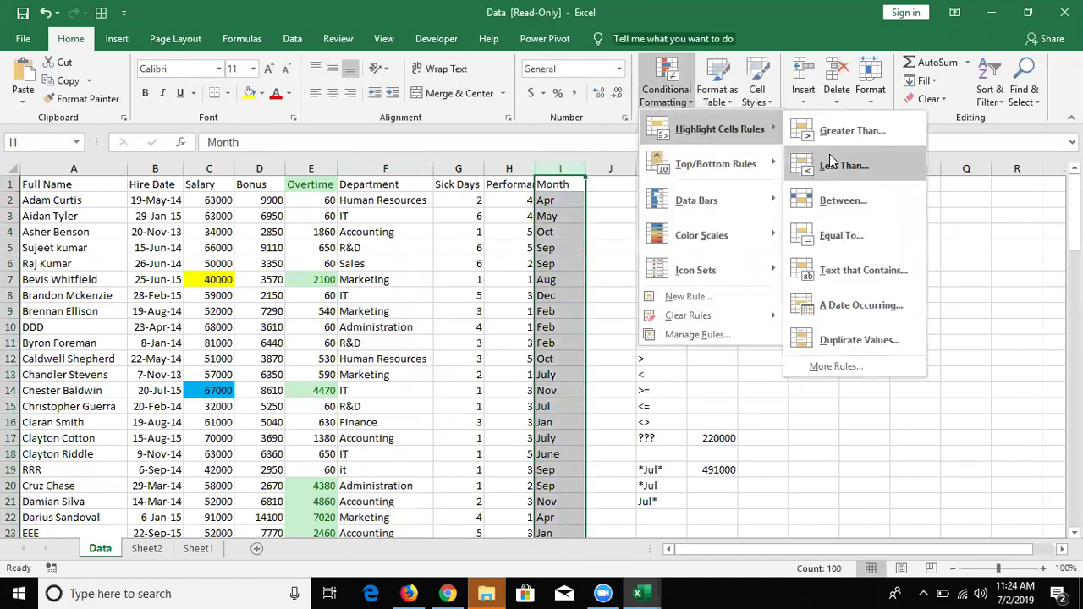
{"action": "left_click", "coordinate": [842, 236]}
{"action": "type", "text": "july"}
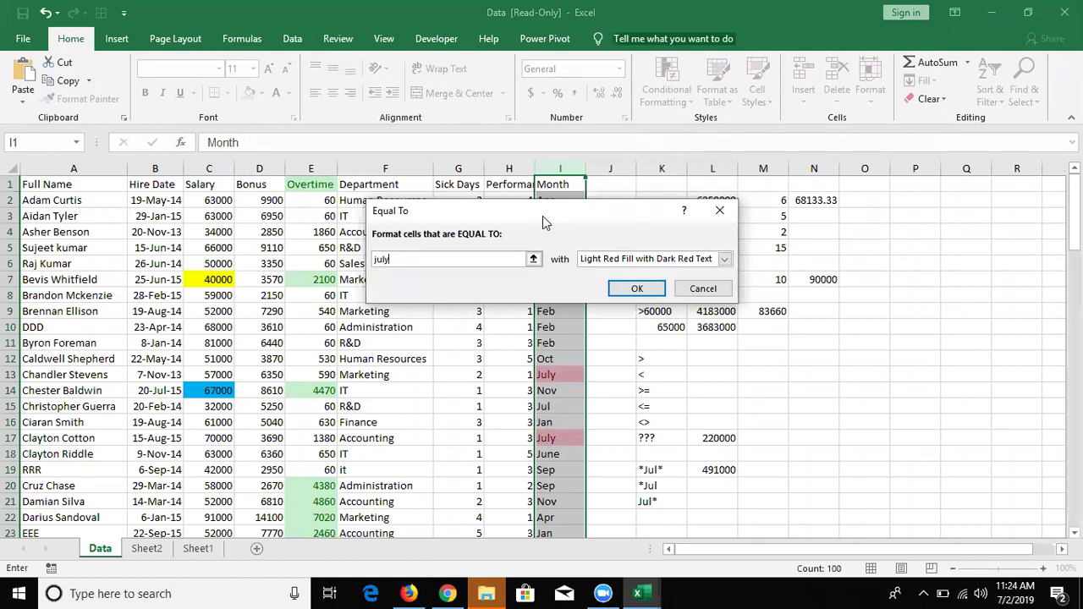
{"action": "left_click_drag", "start_coordinate": [629, 216], "coordinate": [789, 214]}
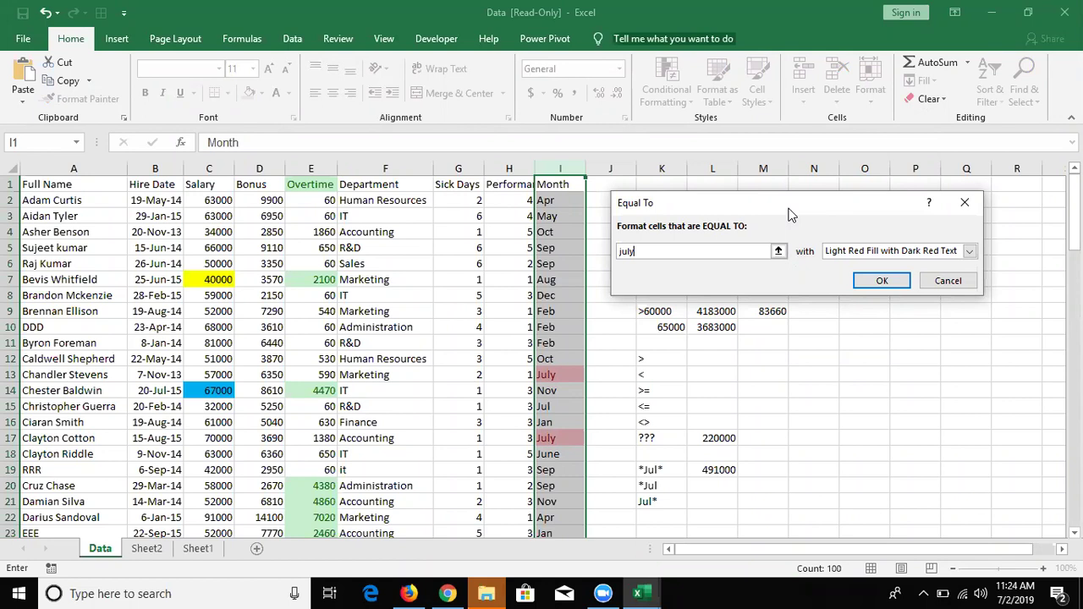
{"action": "key", "text": "Escape"}
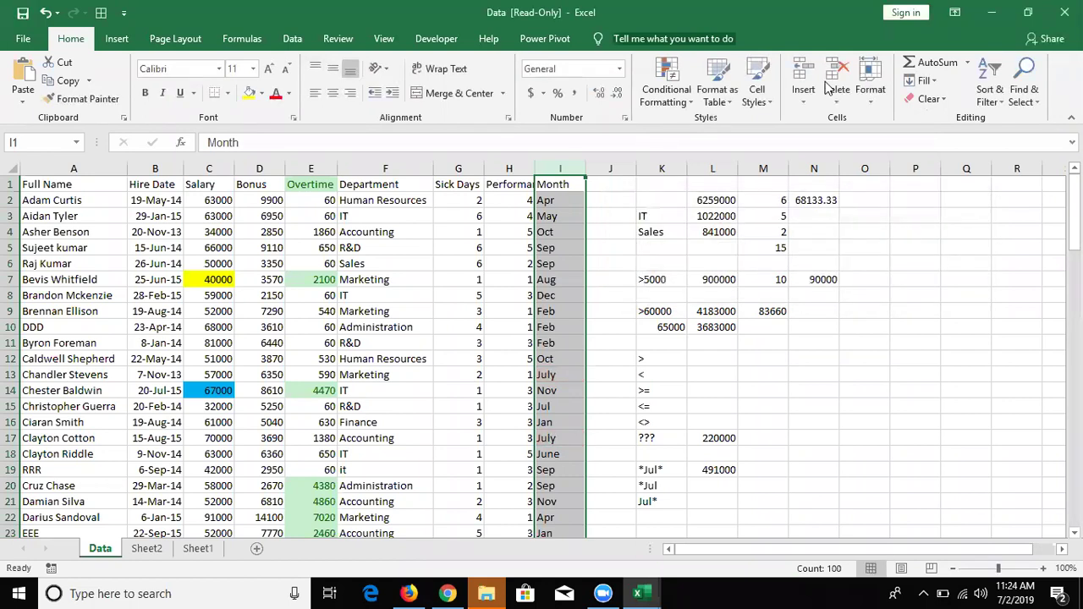
{"action": "left_click", "coordinate": [679, 75]}
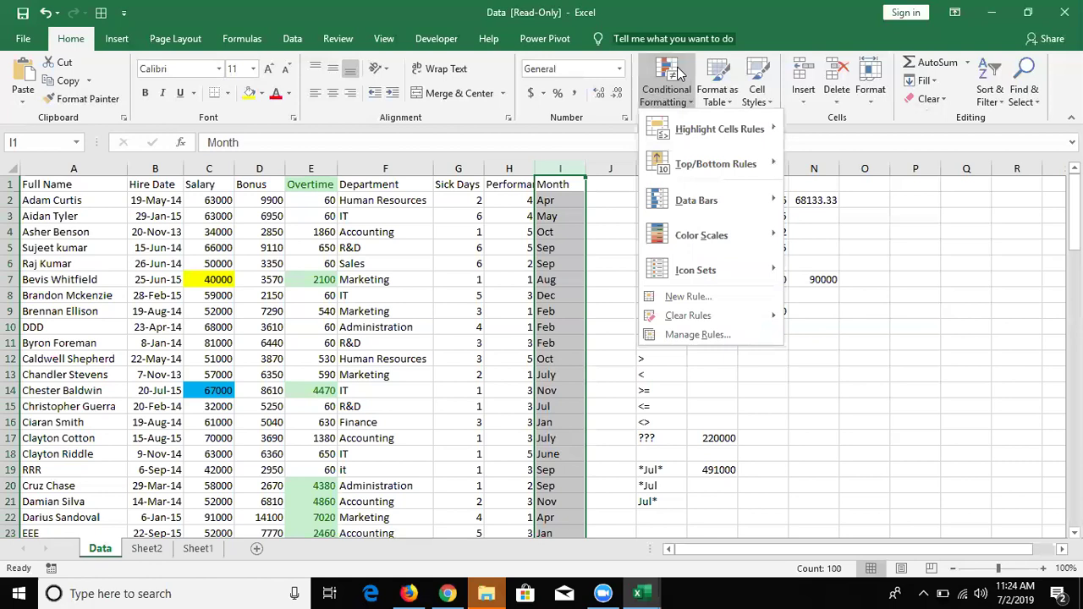
{"action": "mouse_move", "coordinate": [696, 121]}
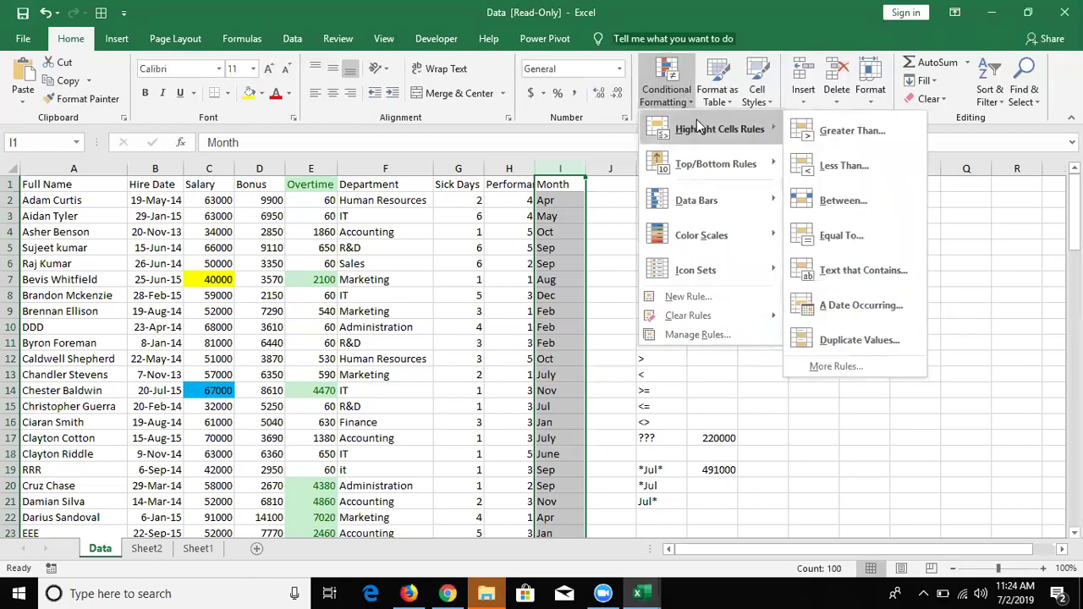
{"action": "left_click", "coordinate": [871, 263]}
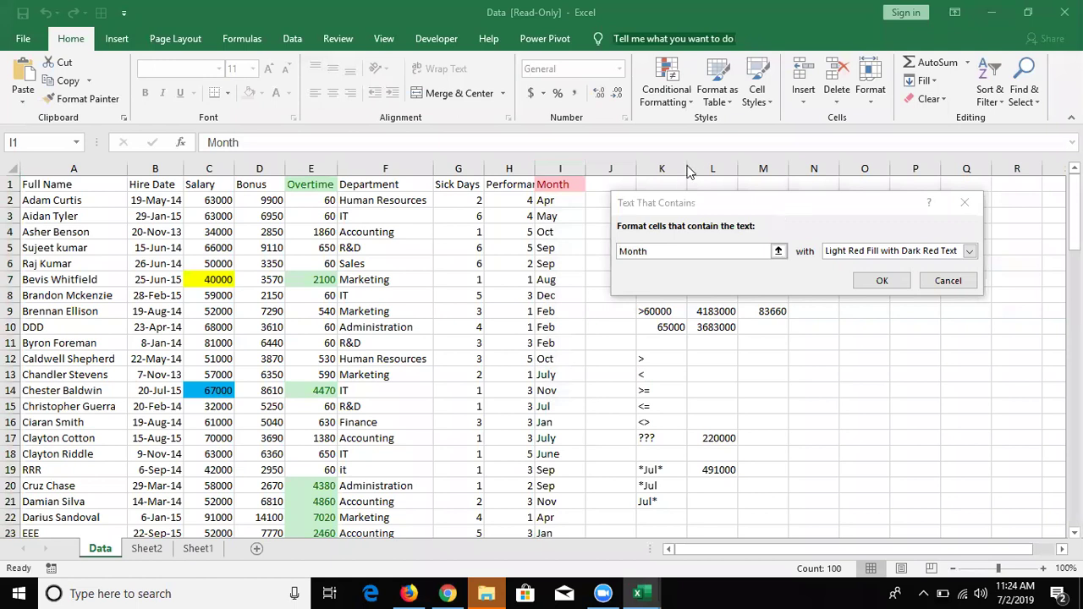
{"action": "left_click", "coordinate": [659, 254]}
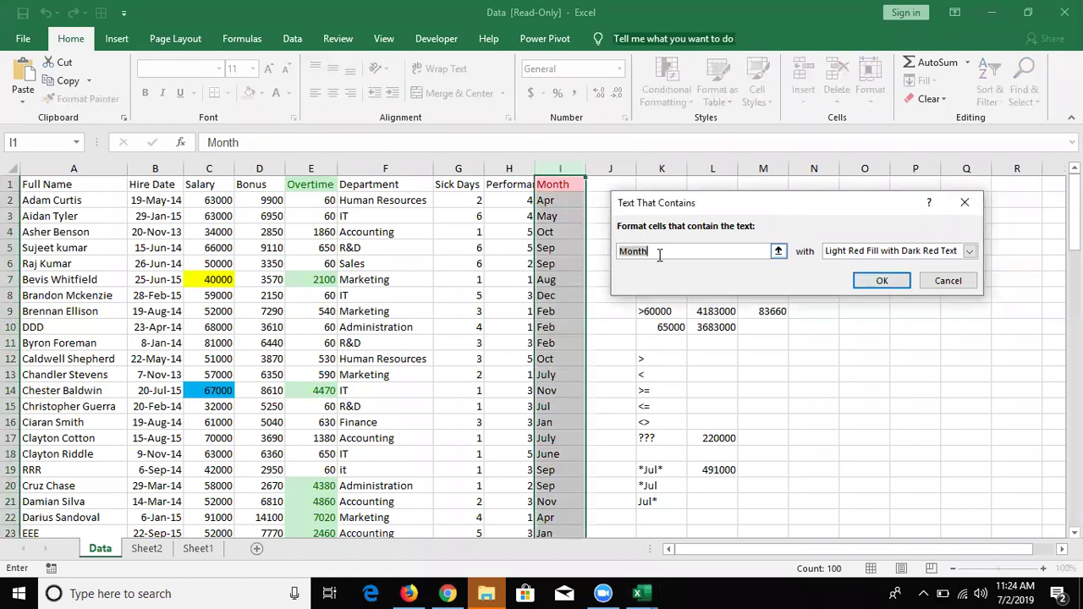
{"action": "type", "text": "JUL"}
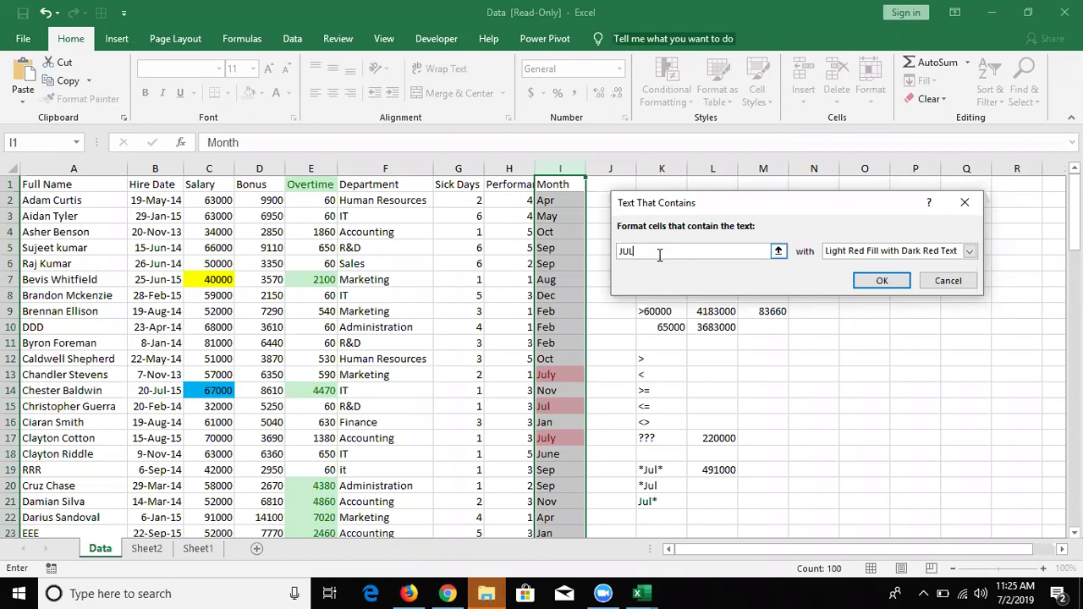
{"action": "key", "text": "Escape"}
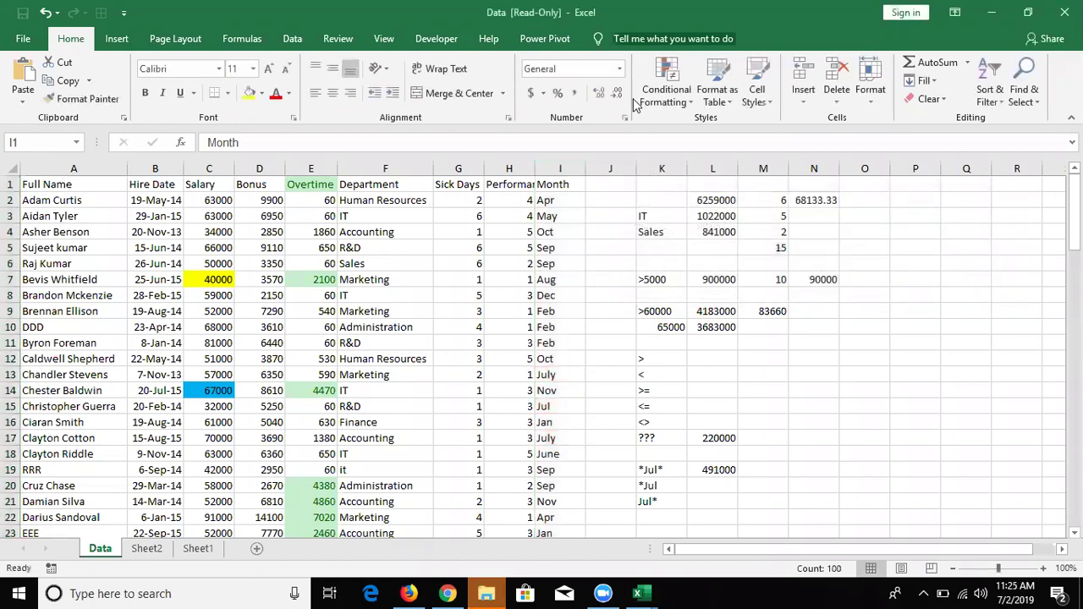
{"action": "key", "text": "ctrl+space"}
- Select the Hire Date column B and open the Highlight Cells Rules choices
{"action": "left_click", "coordinate": [665, 95]}
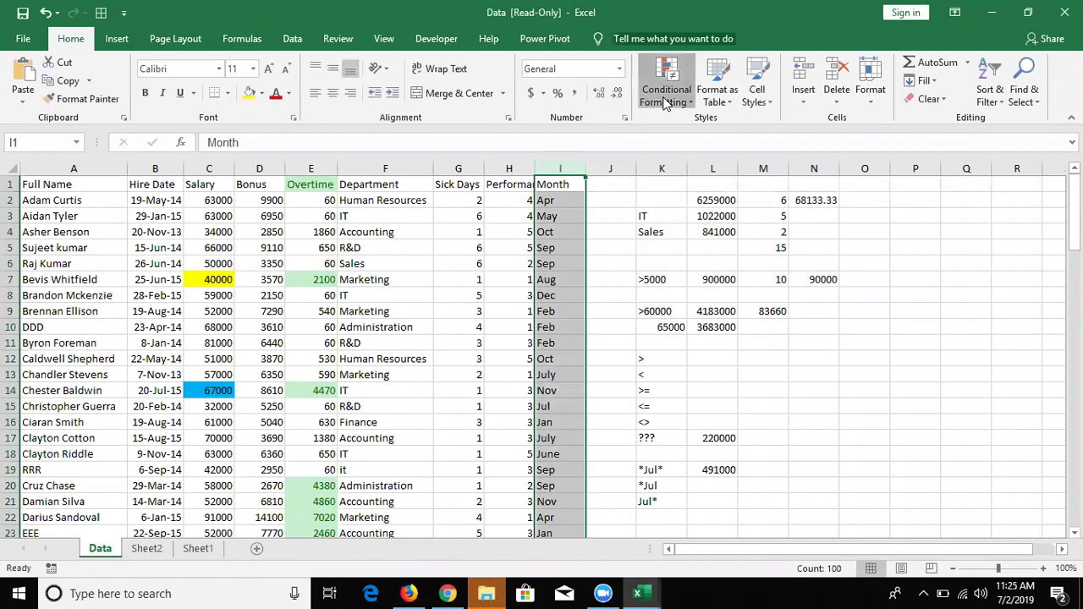
{"action": "mouse_move", "coordinate": [702, 126]}
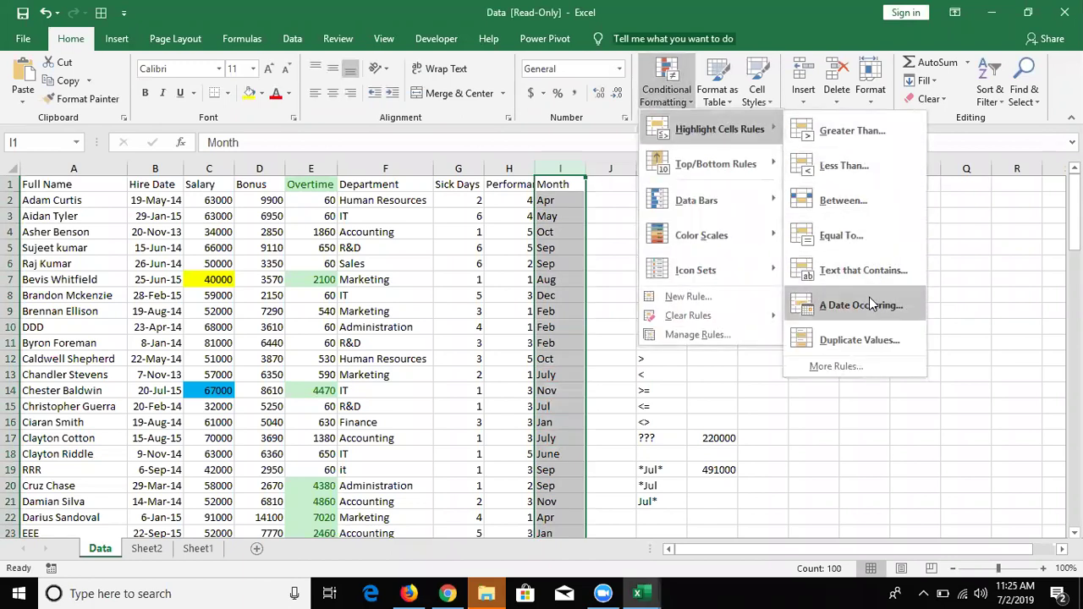
{"action": "left_click", "coordinate": [177, 305]}
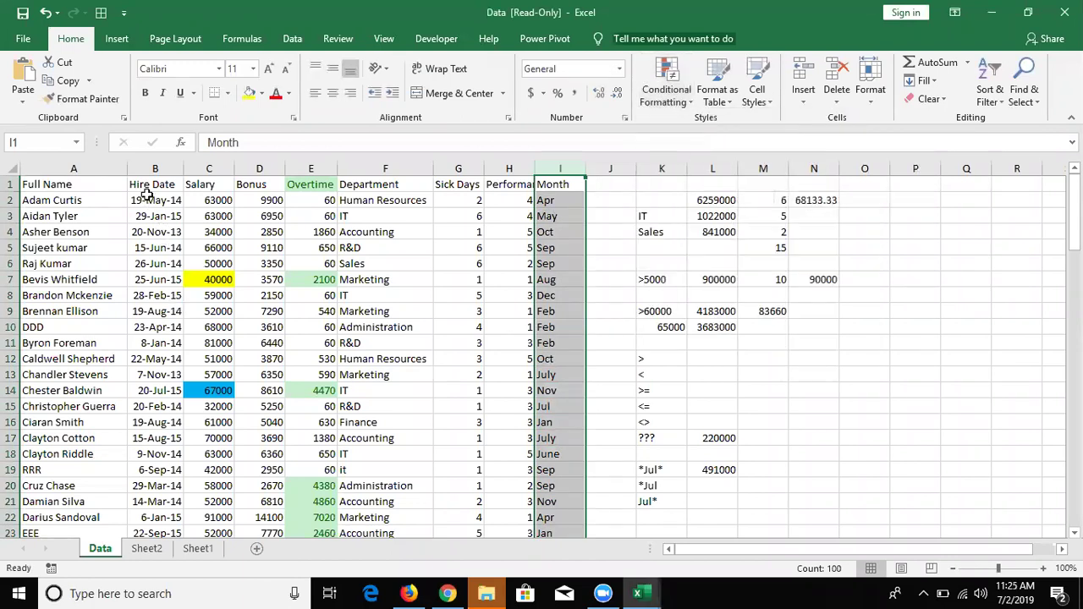
{"action": "left_click", "coordinate": [150, 167]}
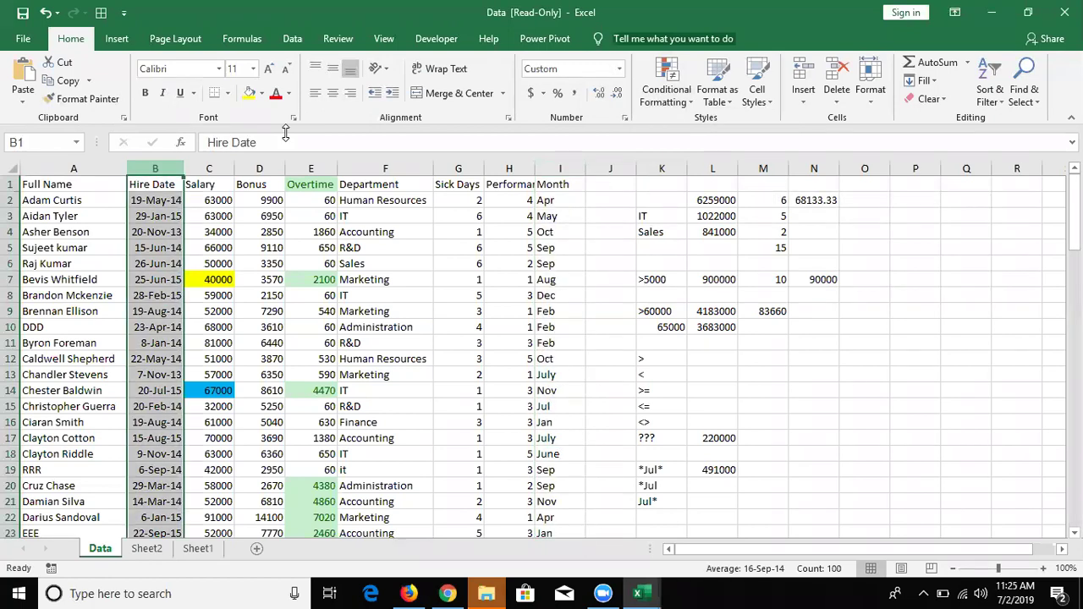
{"action": "left_click", "coordinate": [665, 93]}
{"action": "mouse_move", "coordinate": [709, 127]}
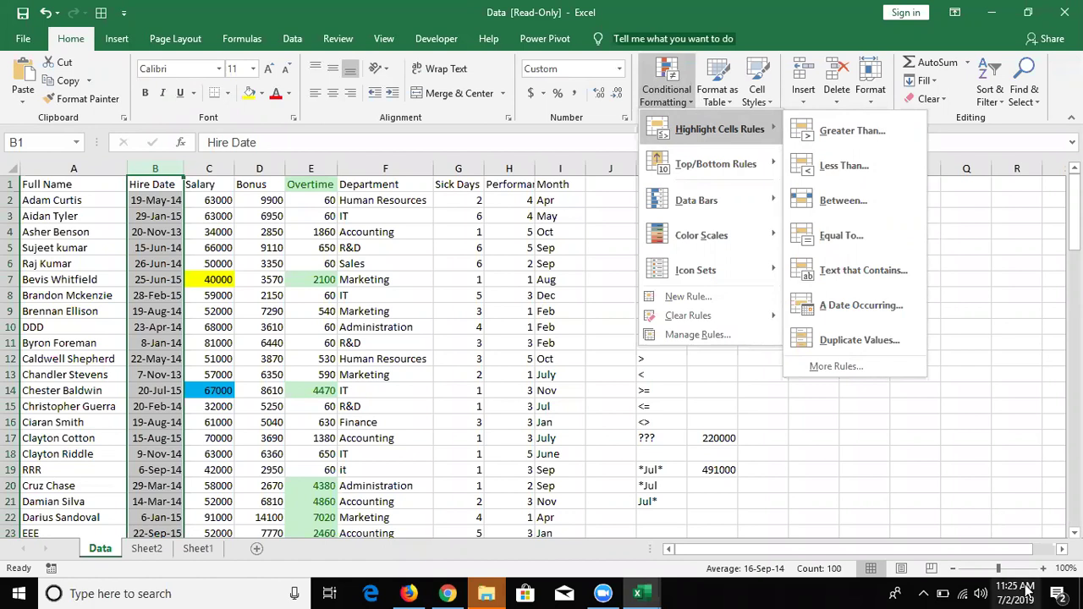
{"action": "mouse_move", "coordinate": [1026, 590]}
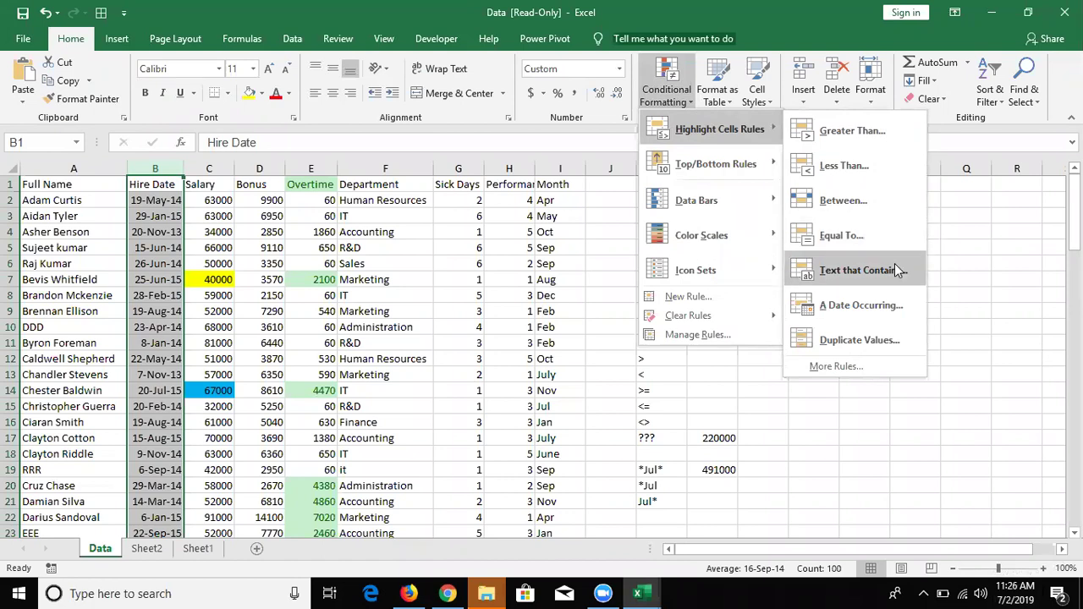
{"action": "left_click", "coordinate": [884, 306]}
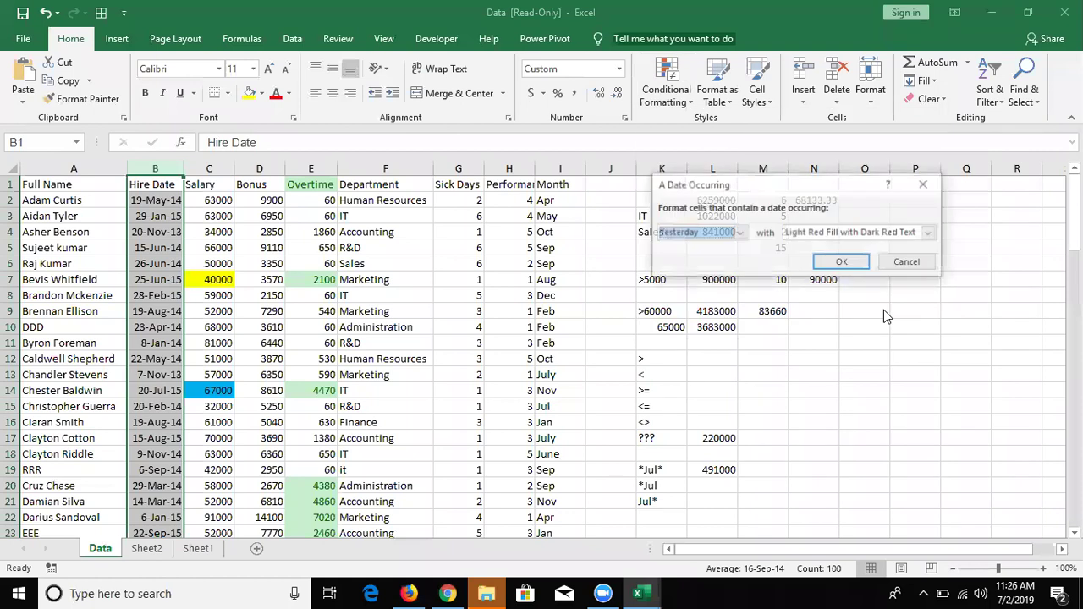
{"action": "left_click", "coordinate": [718, 237]}
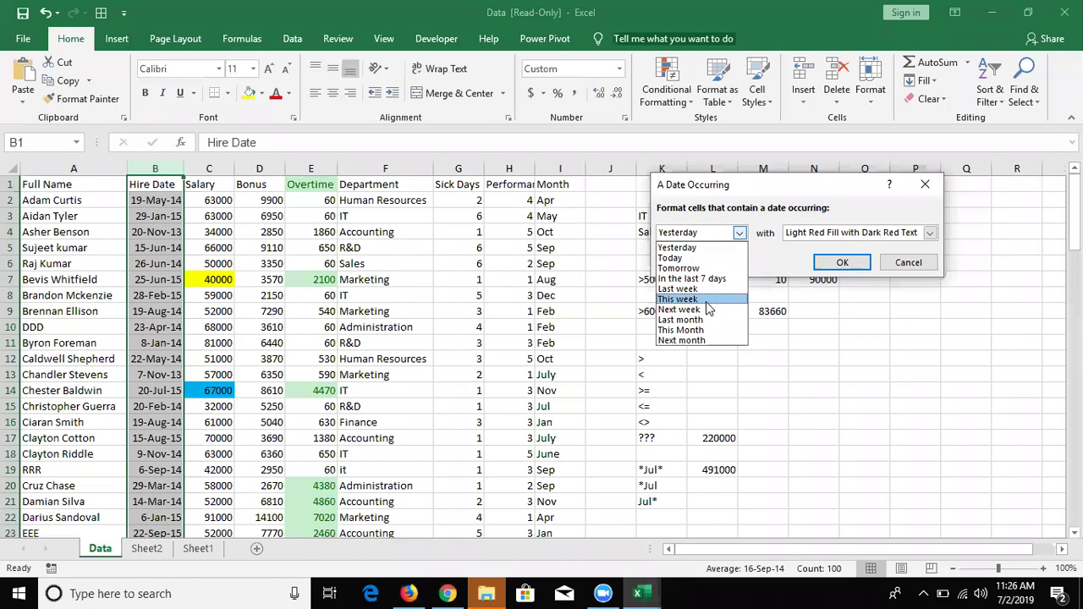
{"action": "left_click", "coordinate": [706, 301]}
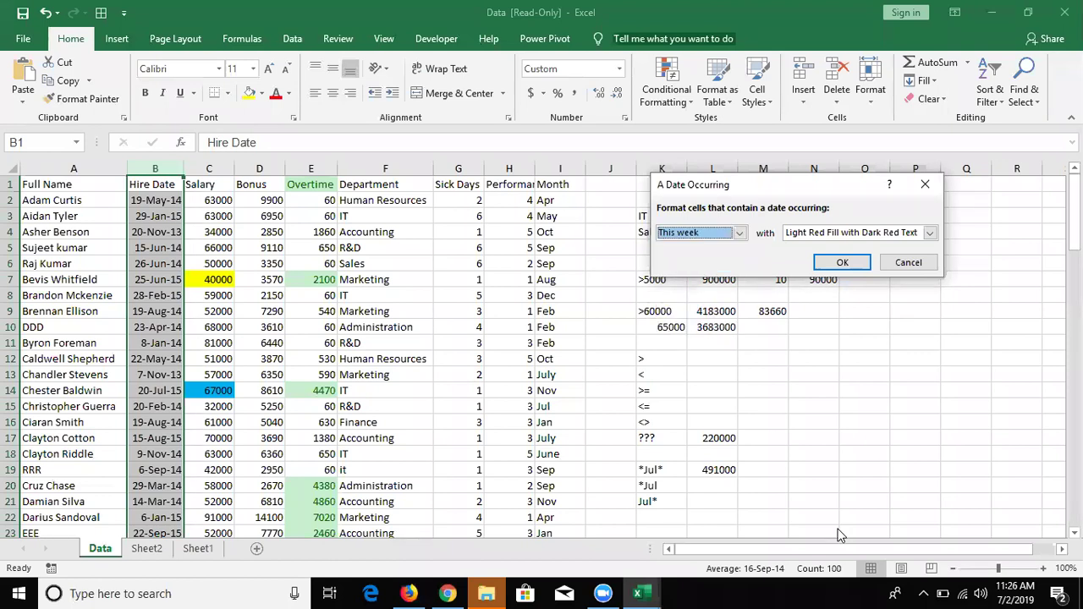
{"action": "left_click", "coordinate": [739, 233]}
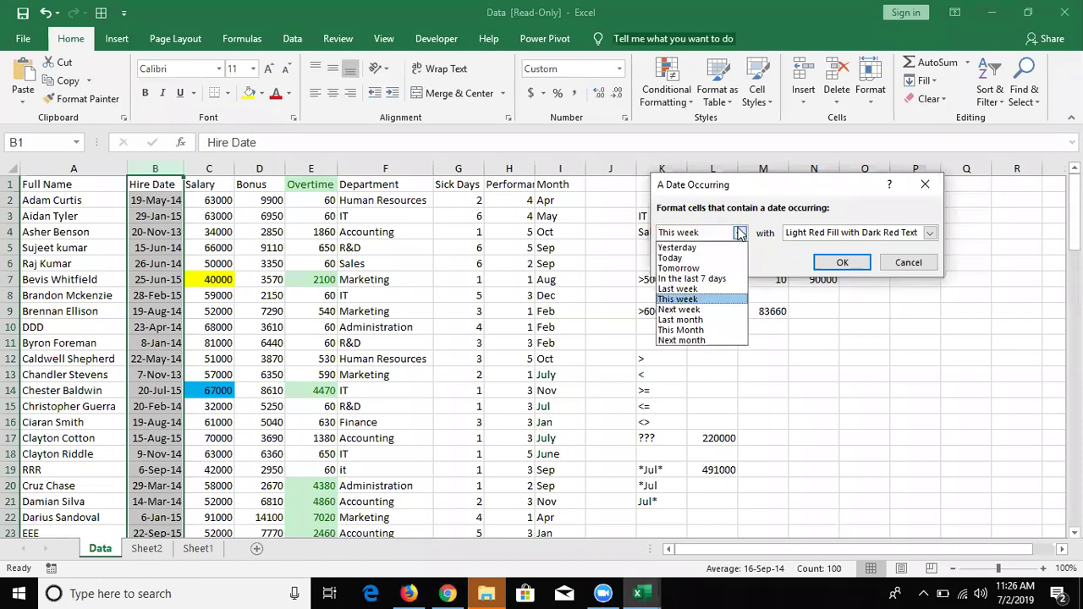
{"action": "left_click", "coordinate": [715, 315]}
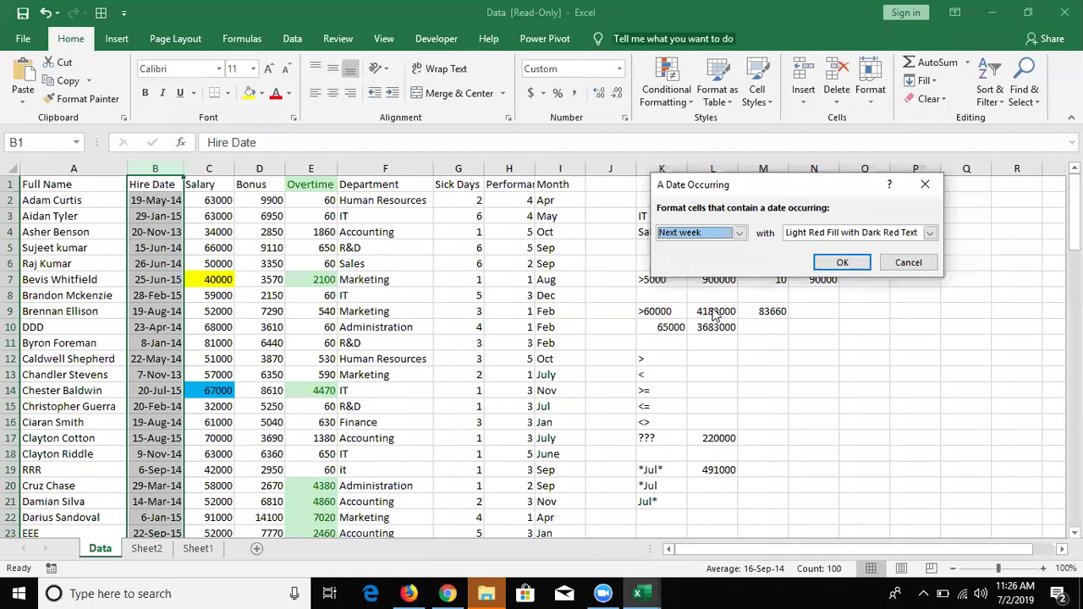
{"action": "left_click", "coordinate": [679, 237]}
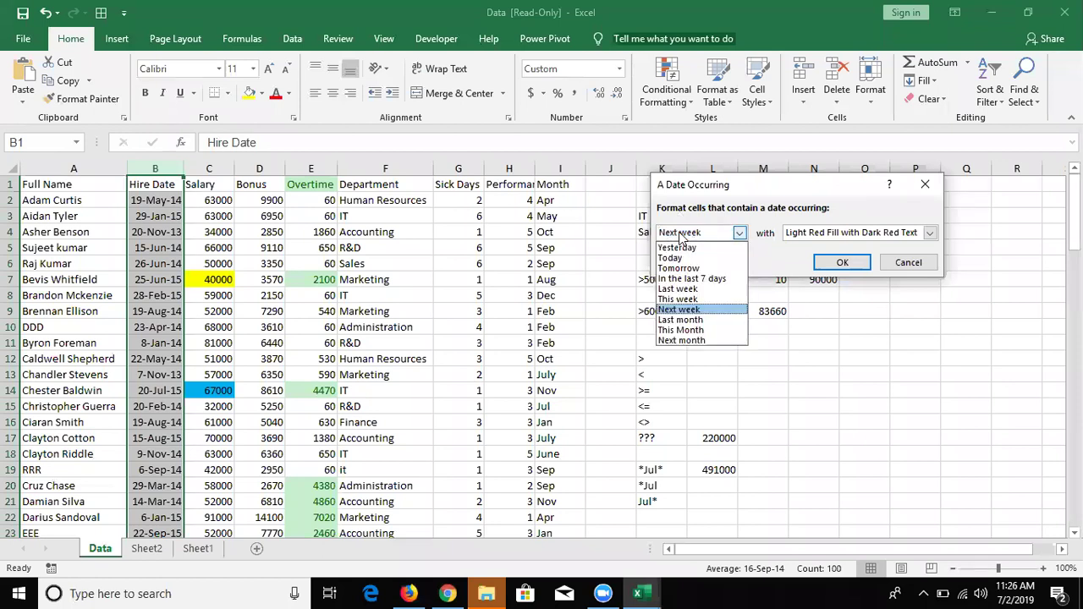
{"action": "left_click", "coordinate": [681, 331]}
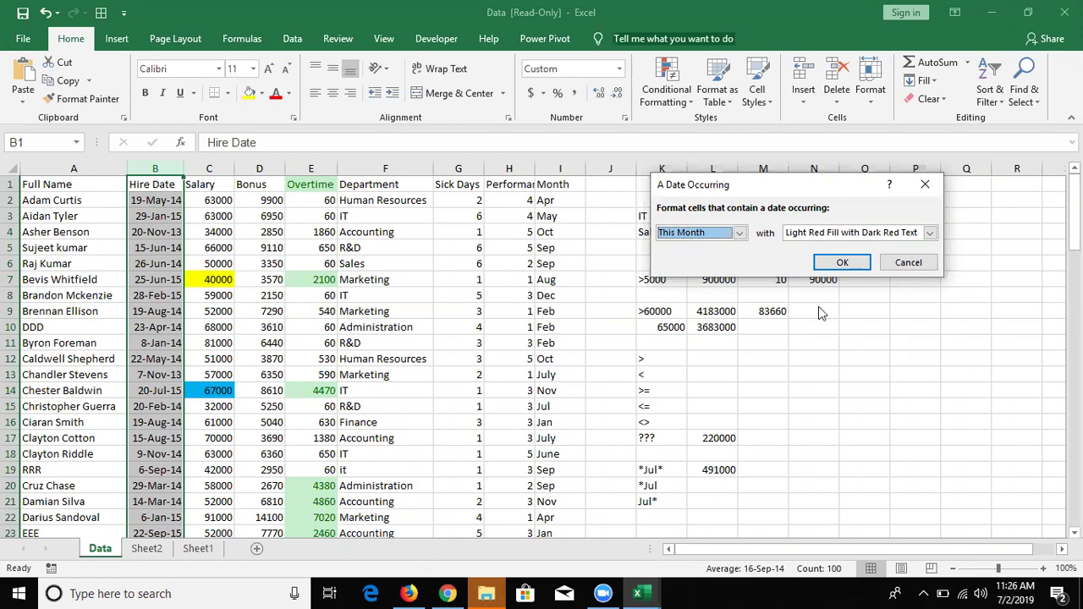
{"action": "left_click", "coordinate": [908, 262]}
- Preview Duplicate Values on Department cells F2:F13, cancel it, and switch to Sheet1
{"action": "left_click", "coordinate": [665, 89]}
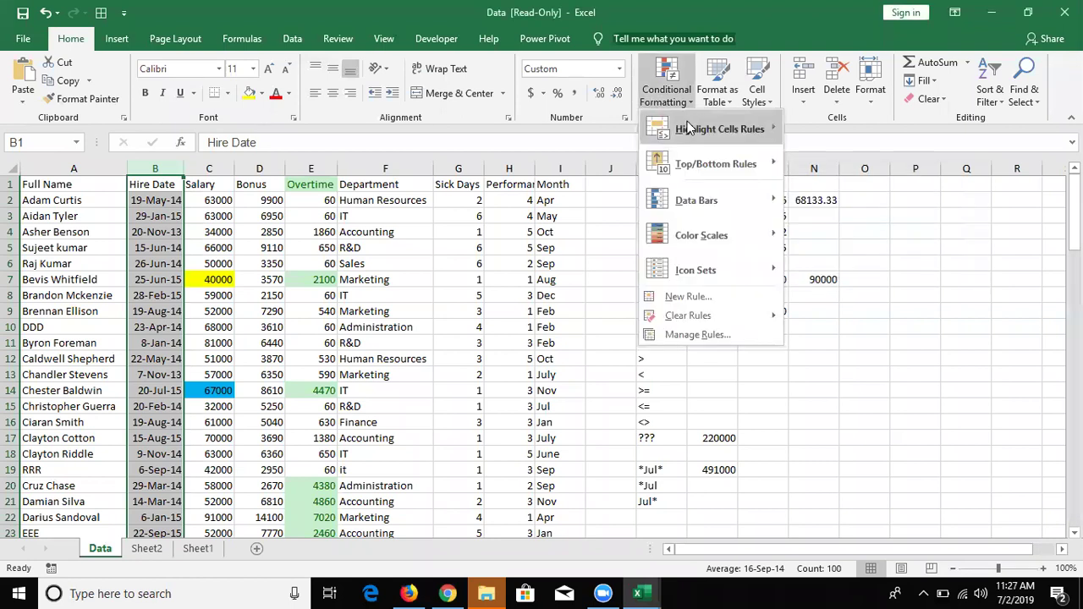
{"action": "mouse_move", "coordinate": [687, 127]}
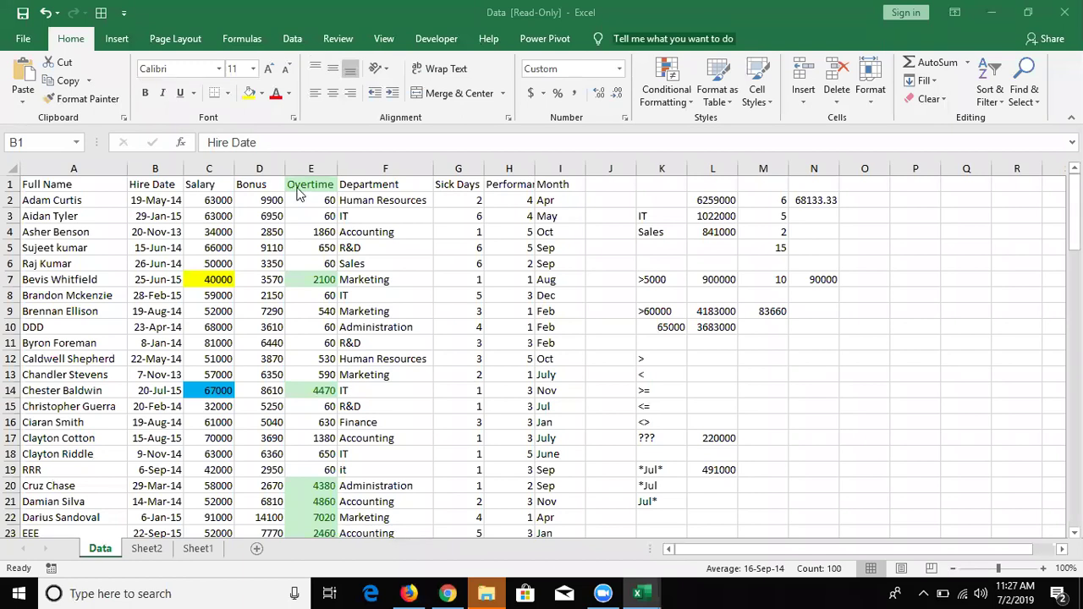
{"action": "left_click", "coordinate": [404, 200]}
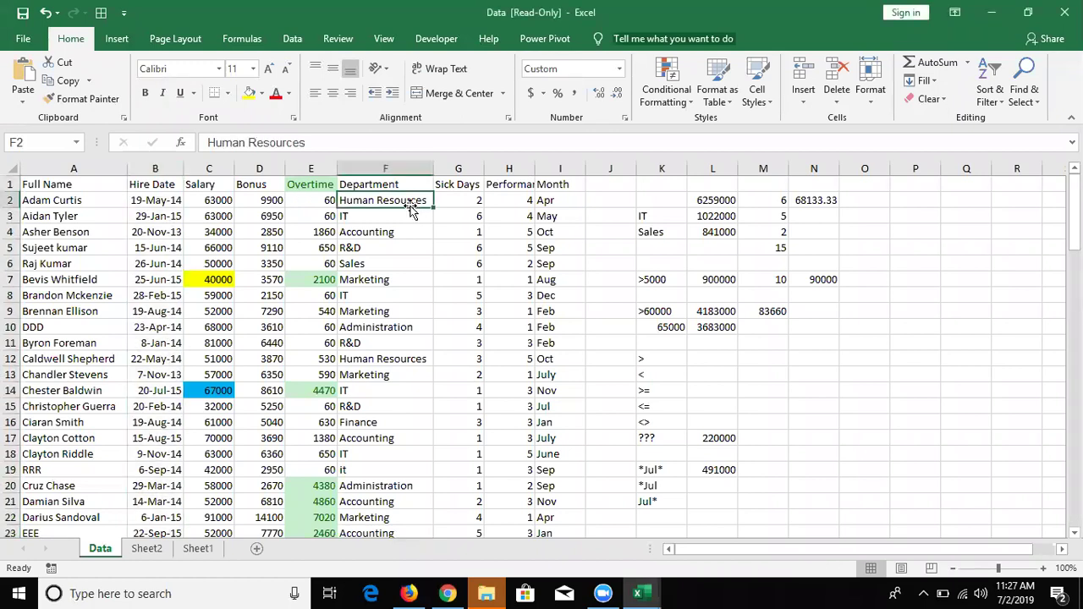
{"action": "left_click", "coordinate": [419, 375], "text": "shift"}
{"action": "left_click", "coordinate": [665, 95]}
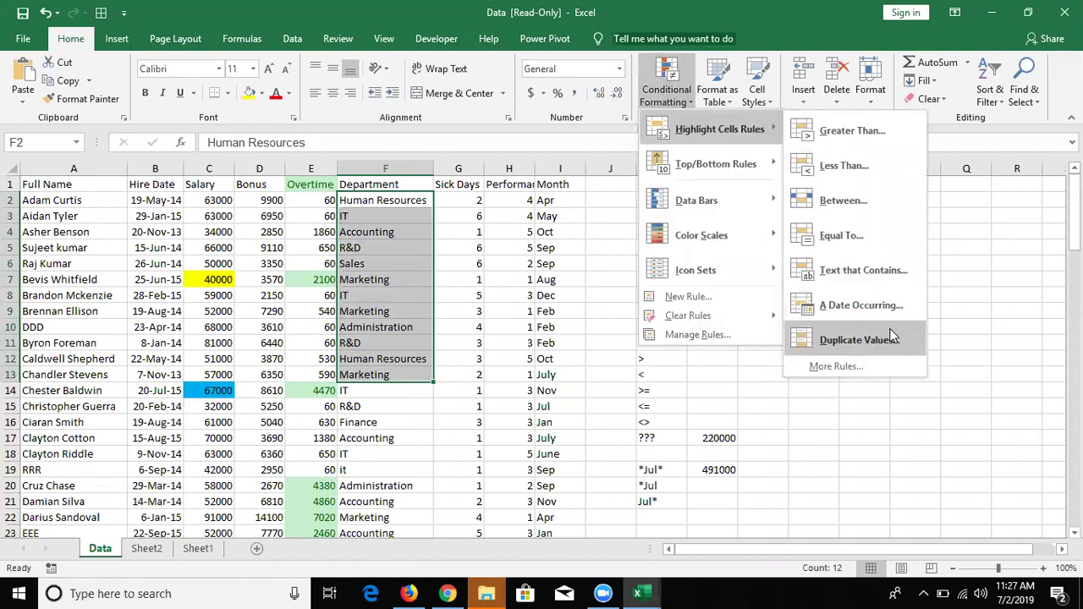
{"action": "left_click", "coordinate": [857, 339]}
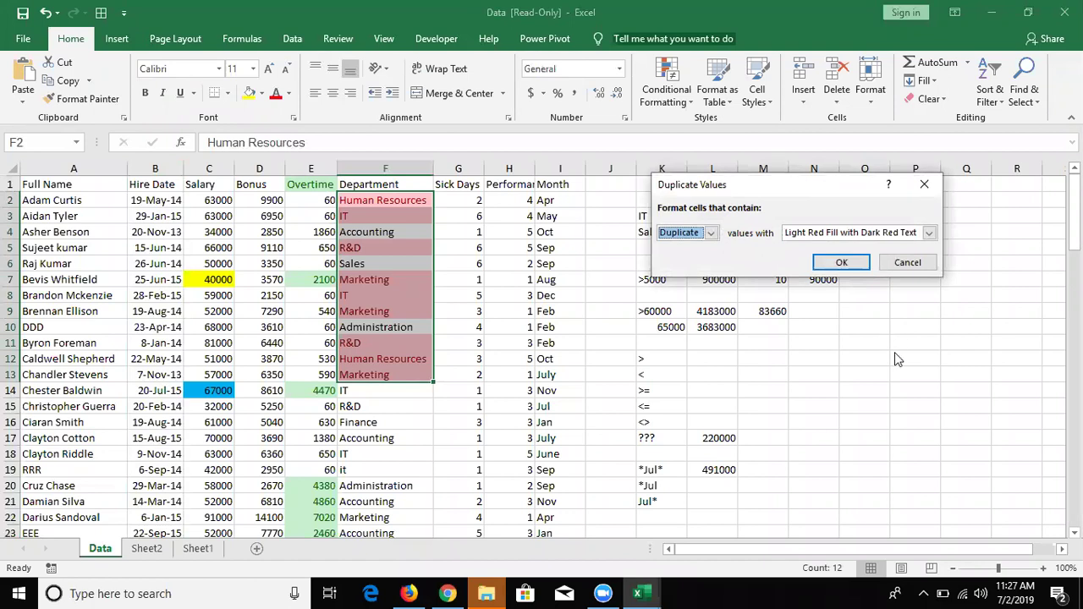
{"action": "key", "text": "Escape"}
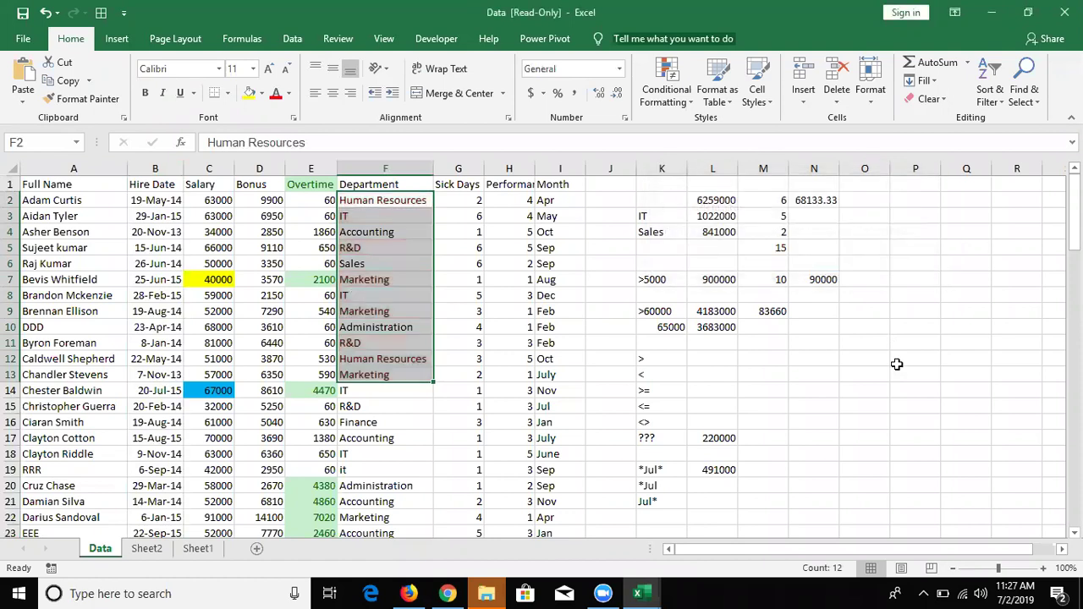
{"action": "left_click", "coordinate": [200, 548]}
- Head column A 'Mobile' and highlight its duplicate values with light red fill
{"action": "type", "text": "Mobile"}
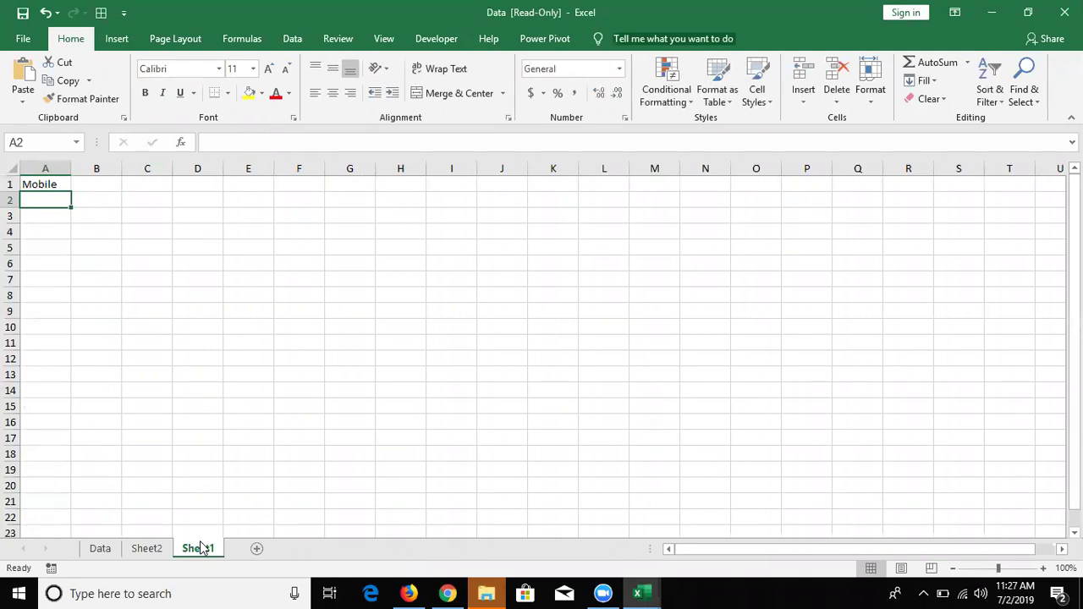
{"action": "key", "text": "Up"}
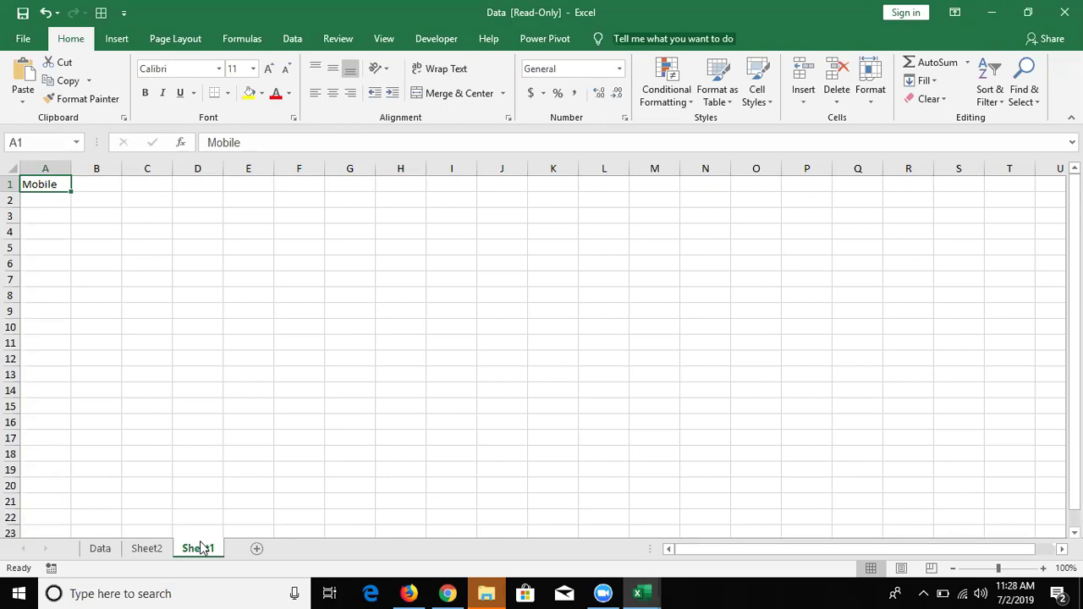
{"action": "key", "text": "ctrl+space"}
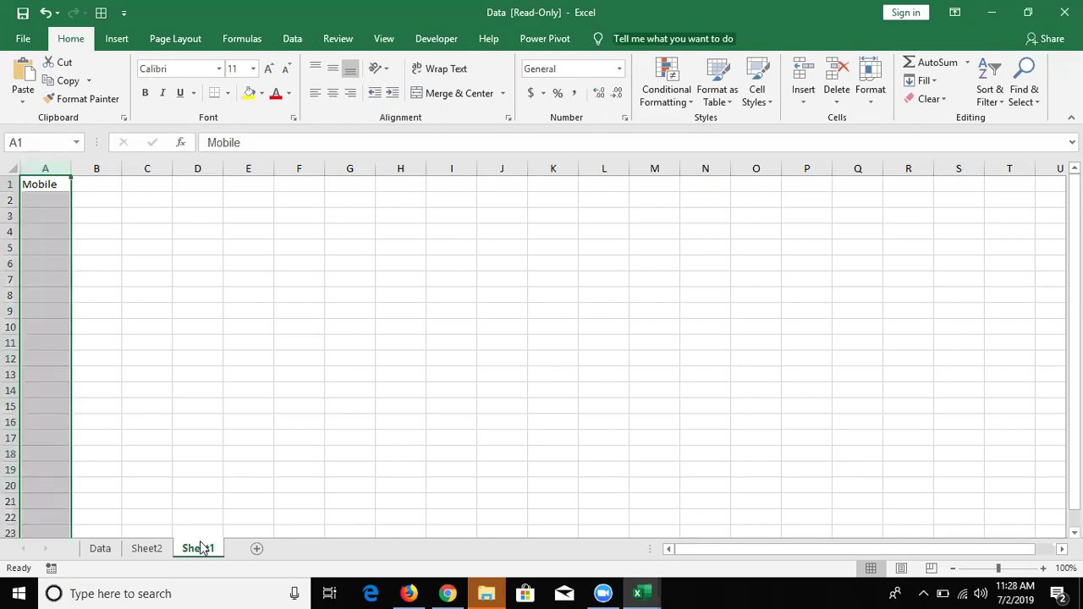
{"action": "left_click", "coordinate": [666, 102]}
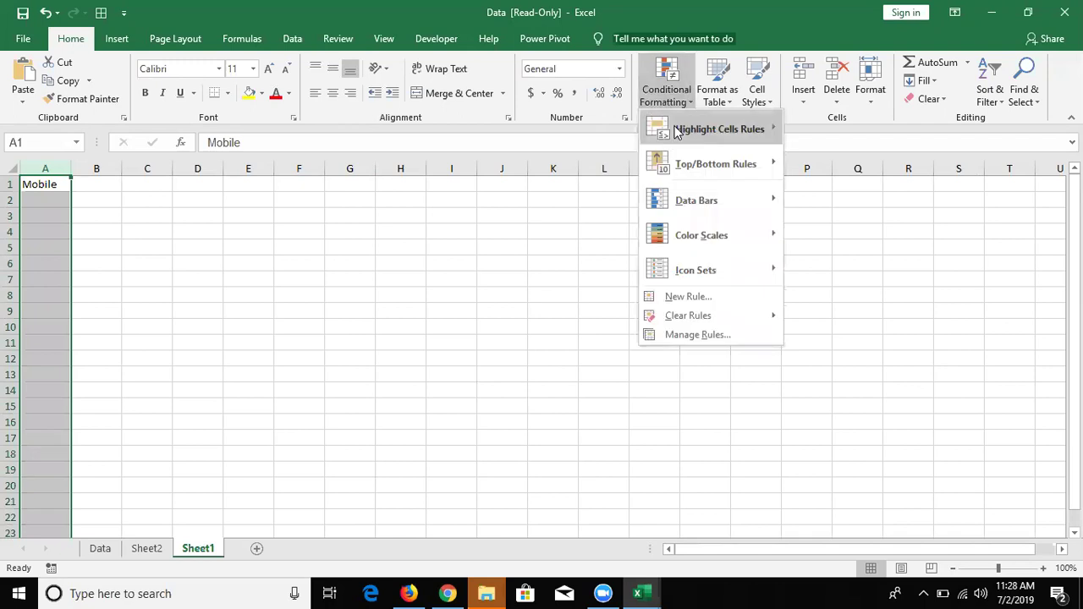
{"action": "mouse_move", "coordinate": [677, 131]}
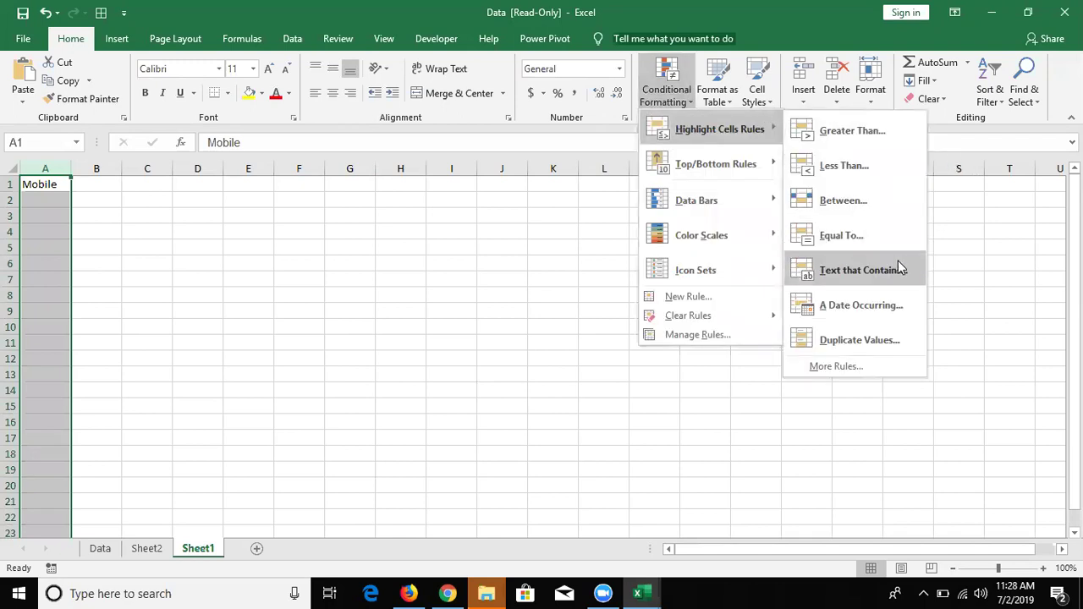
{"action": "left_click", "coordinate": [856, 342]}
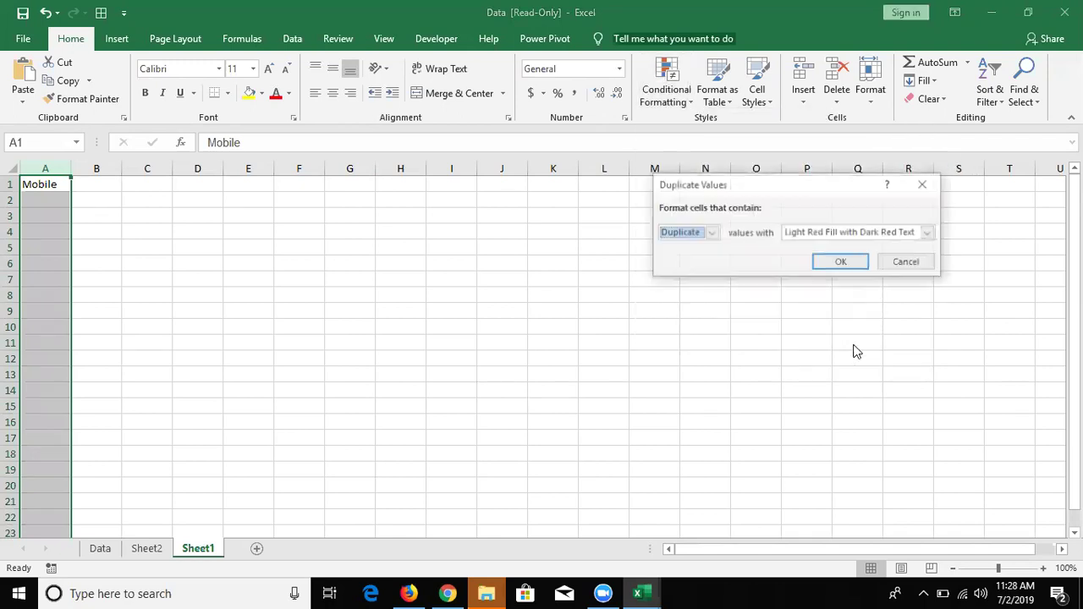
{"action": "left_click", "coordinate": [844, 264]}
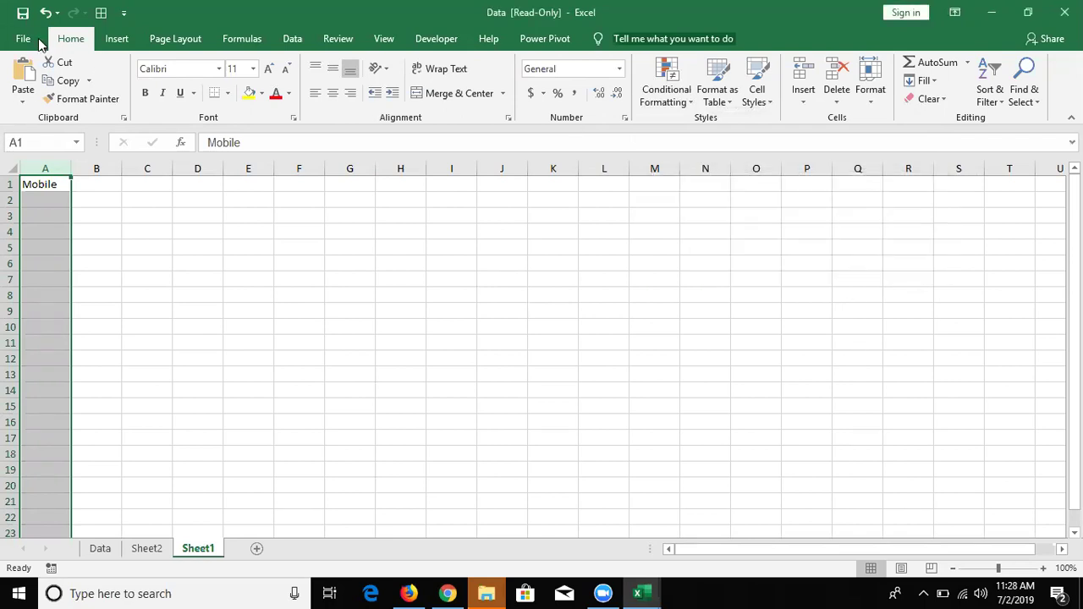
- Enter the same mobile number in A3, A9 and A13, then return to the Data sheet
{"action": "left_click", "coordinate": [35, 212]}
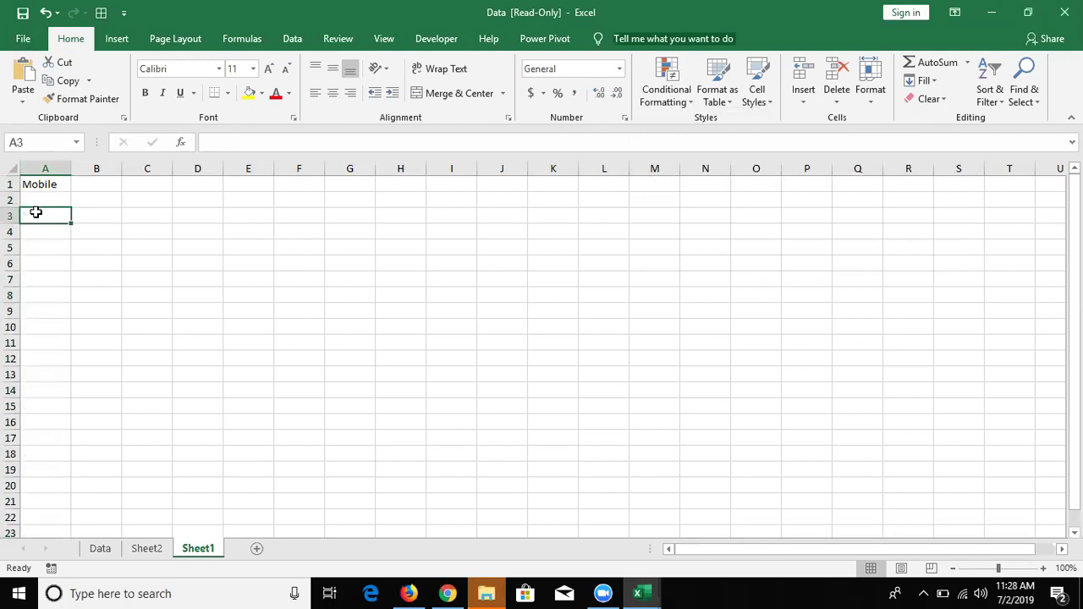
{"action": "key", "text": "Return"}
{"action": "key", "text": "Down"}
{"action": "key", "text": "Down"}
{"action": "key", "text": "Down"}
{"action": "key", "text": "Down"}
{"action": "key", "text": "Down"}
{"action": "key", "text": "Return"}
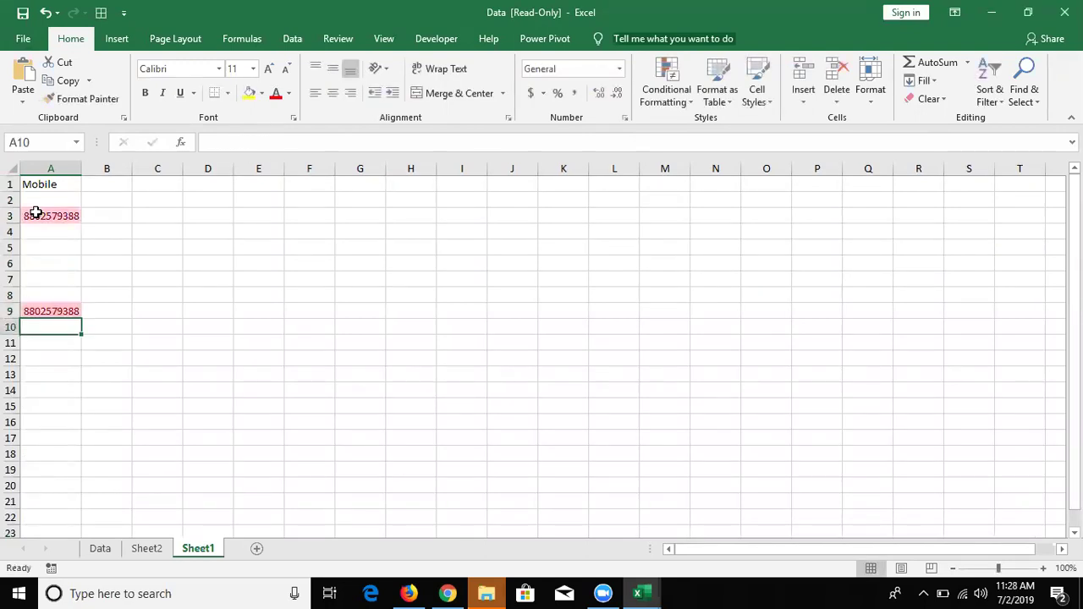
{"action": "key", "text": "Down"}
{"action": "key", "text": "Down"}
{"action": "key", "text": "Down"}
{"action": "key", "text": "Return"}
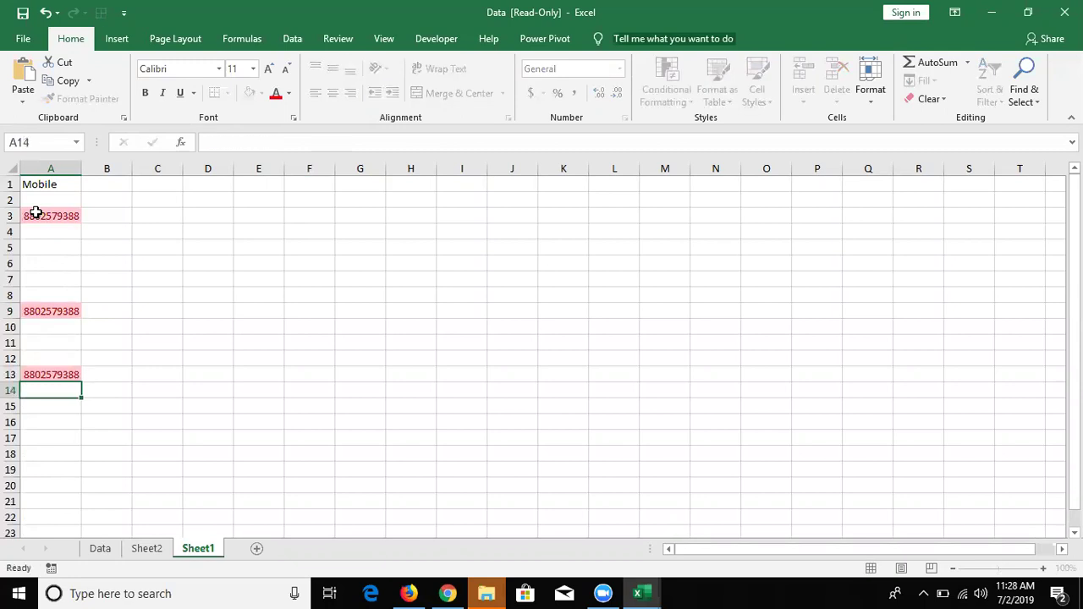
{"action": "left_click", "coordinate": [118, 551]}
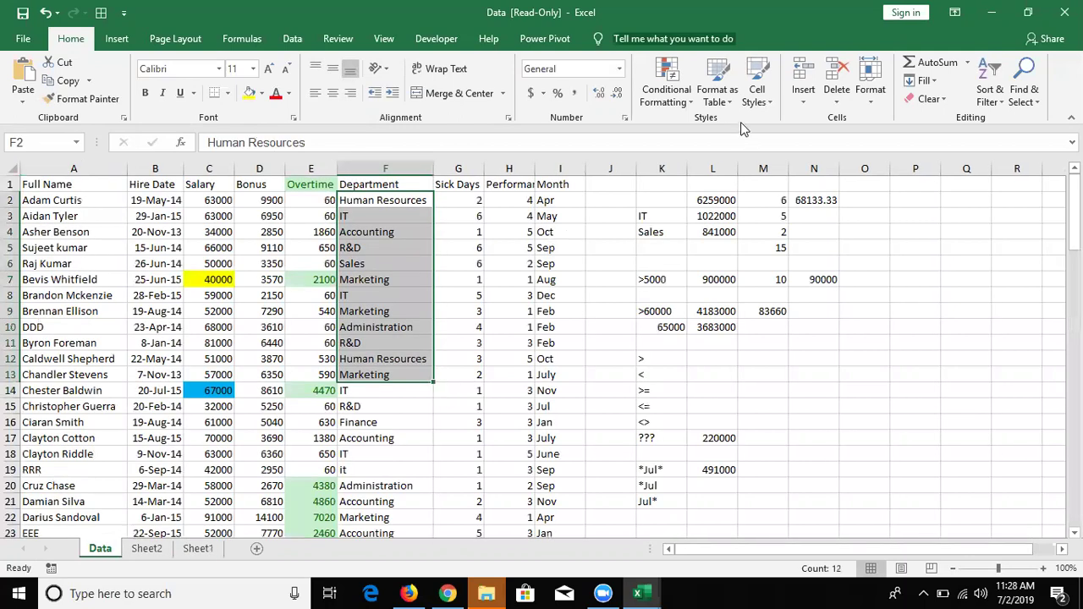
{"action": "left_click", "coordinate": [670, 100]}
{"action": "mouse_move", "coordinate": [698, 122]}
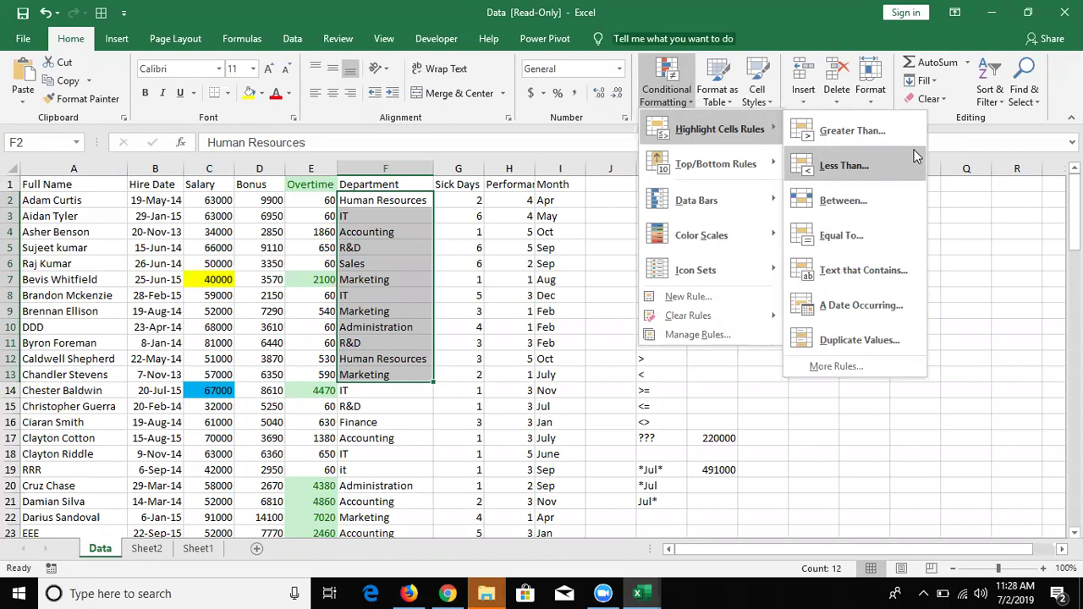
{"action": "mouse_move", "coordinate": [757, 174]}
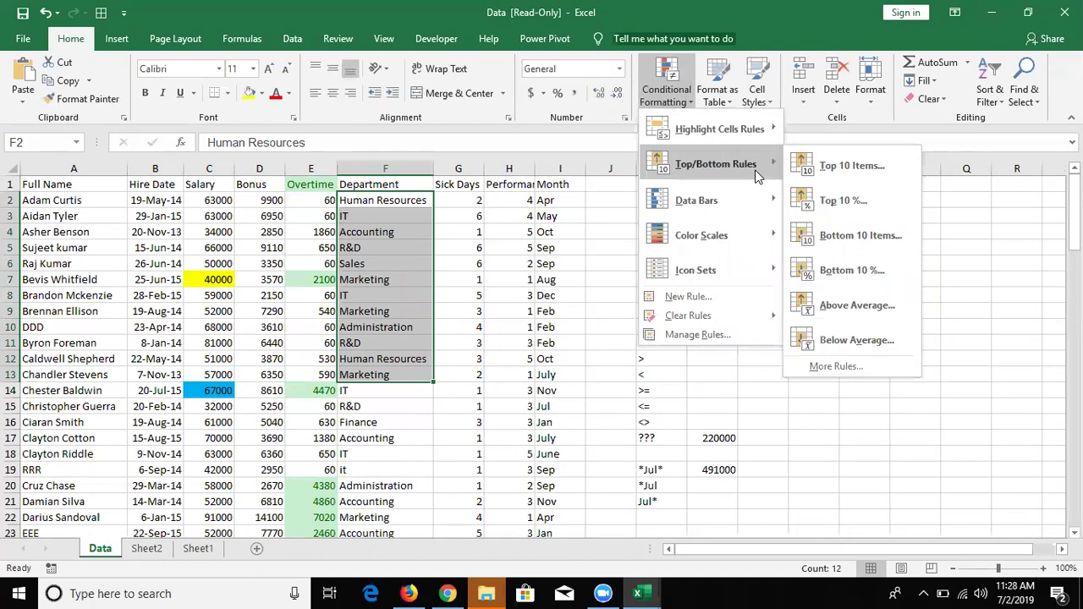
{"action": "key", "text": "Escape"}
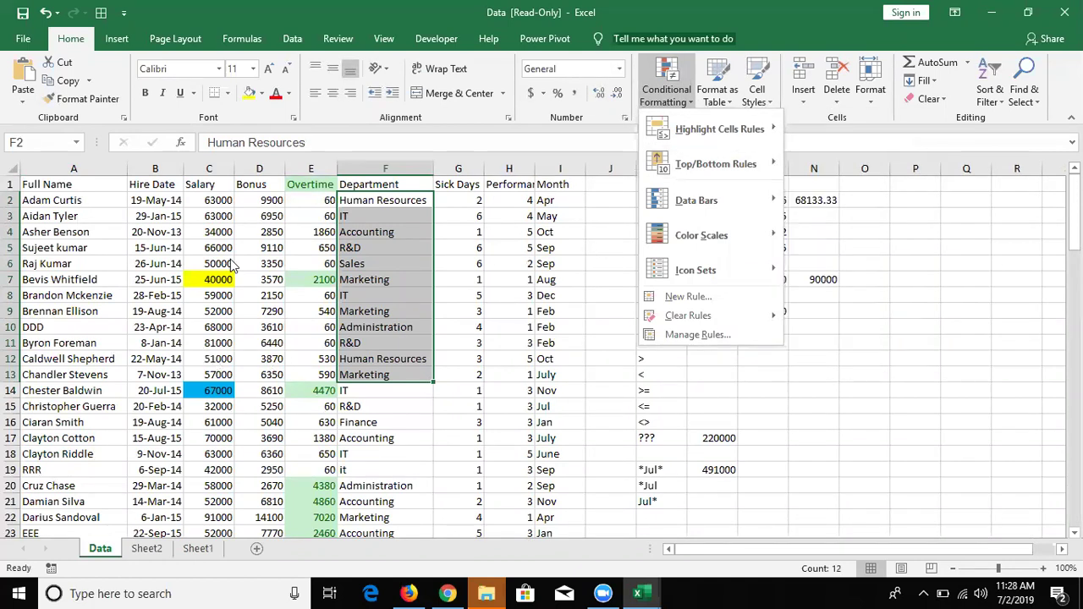
{"action": "key", "text": "Escape"}
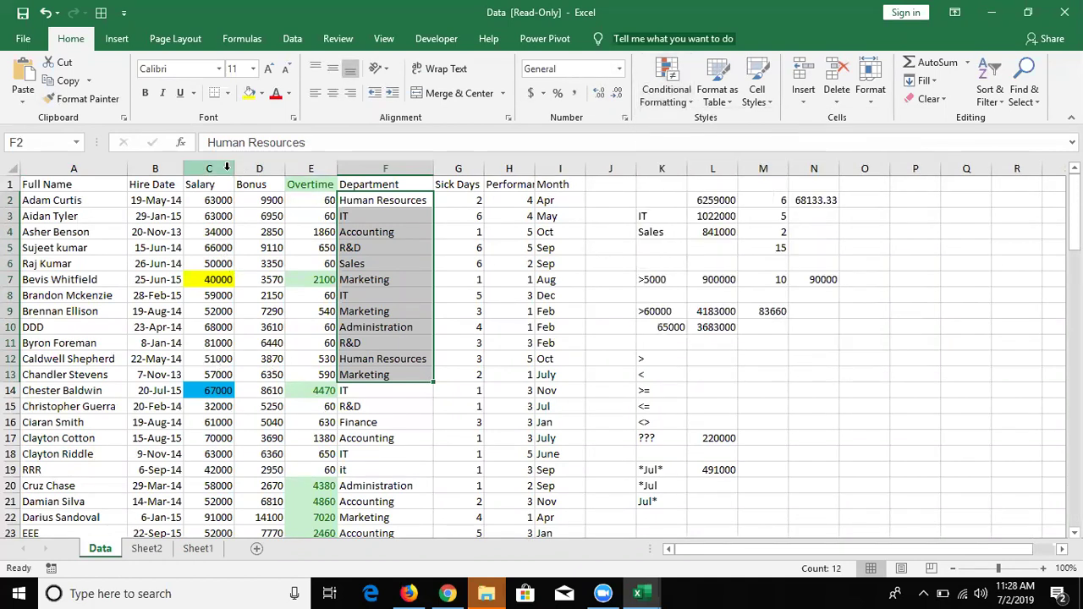
{"action": "left_click", "coordinate": [227, 168]}
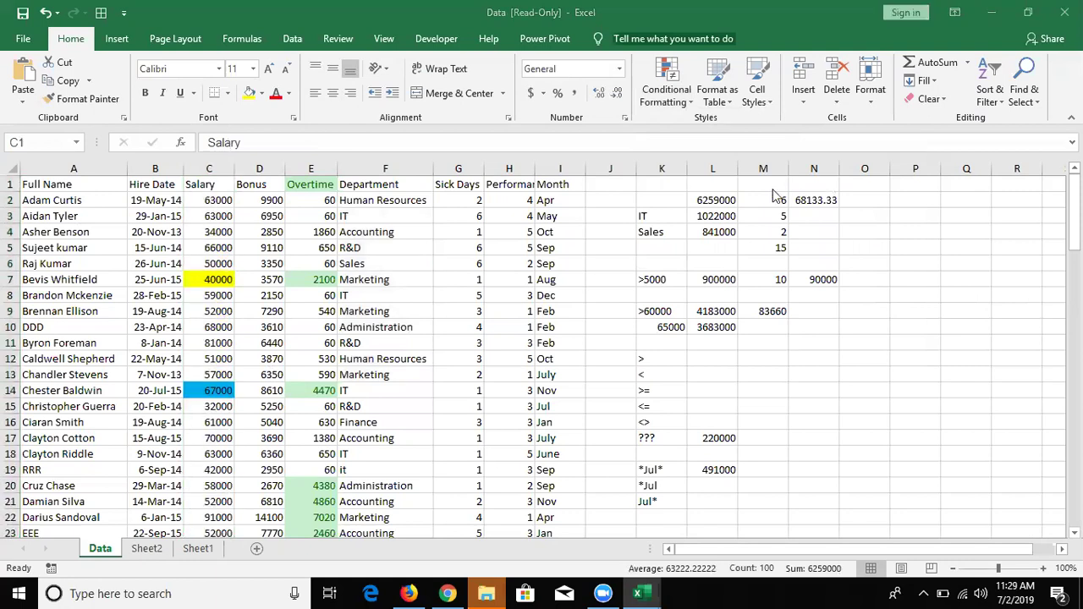
{"action": "left_click", "coordinate": [664, 89]}
{"action": "left_click", "coordinate": [666, 89]}
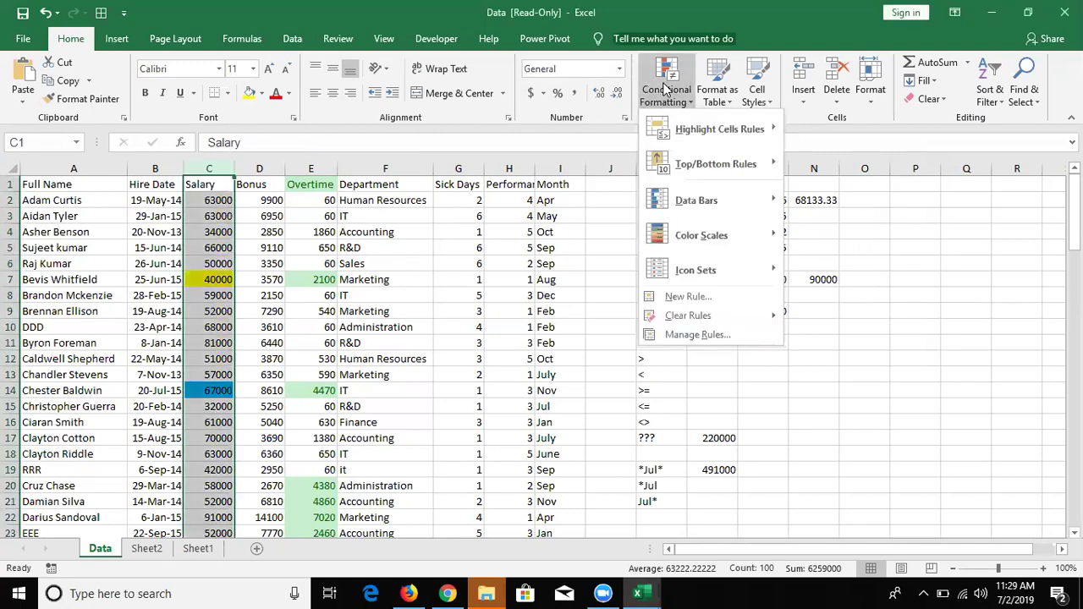
{"action": "left_click", "coordinate": [312, 190]}
{"action": "left_click", "coordinate": [317, 167]}
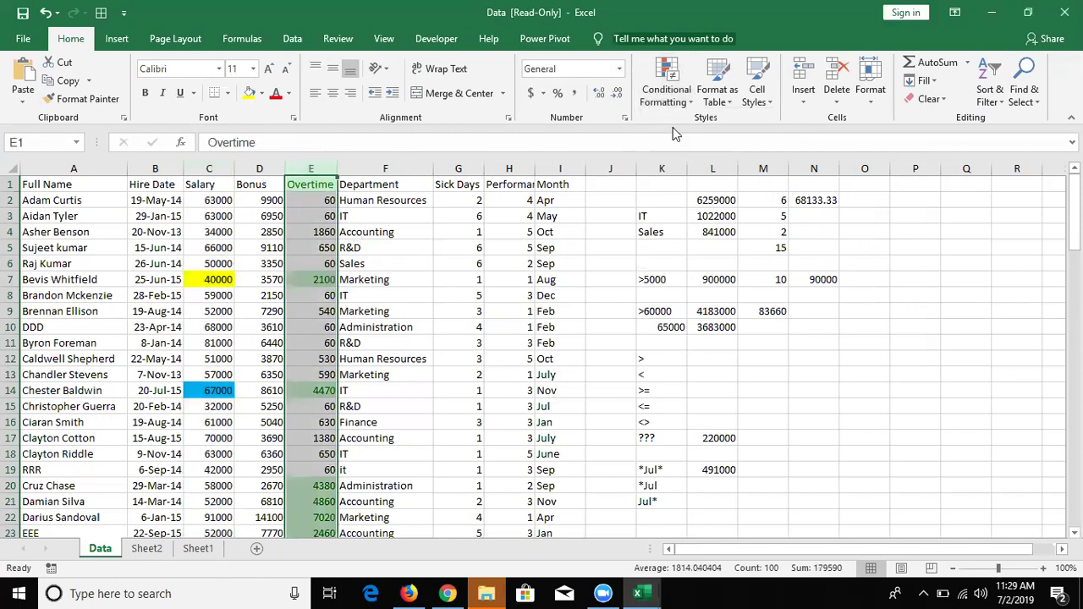
{"action": "left_click", "coordinate": [680, 95]}
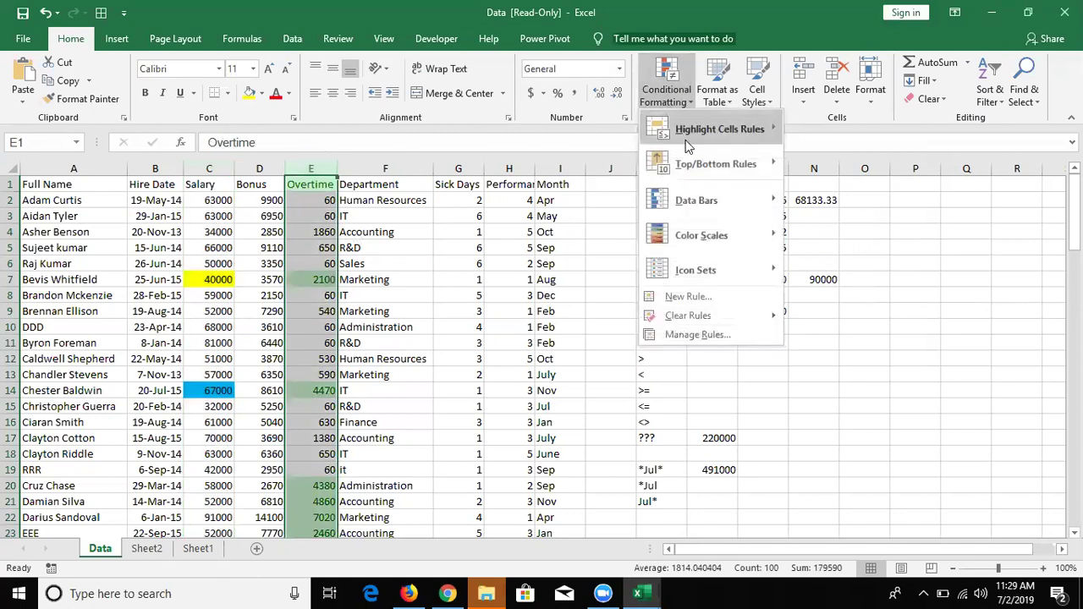
{"action": "mouse_move", "coordinate": [715, 164]}
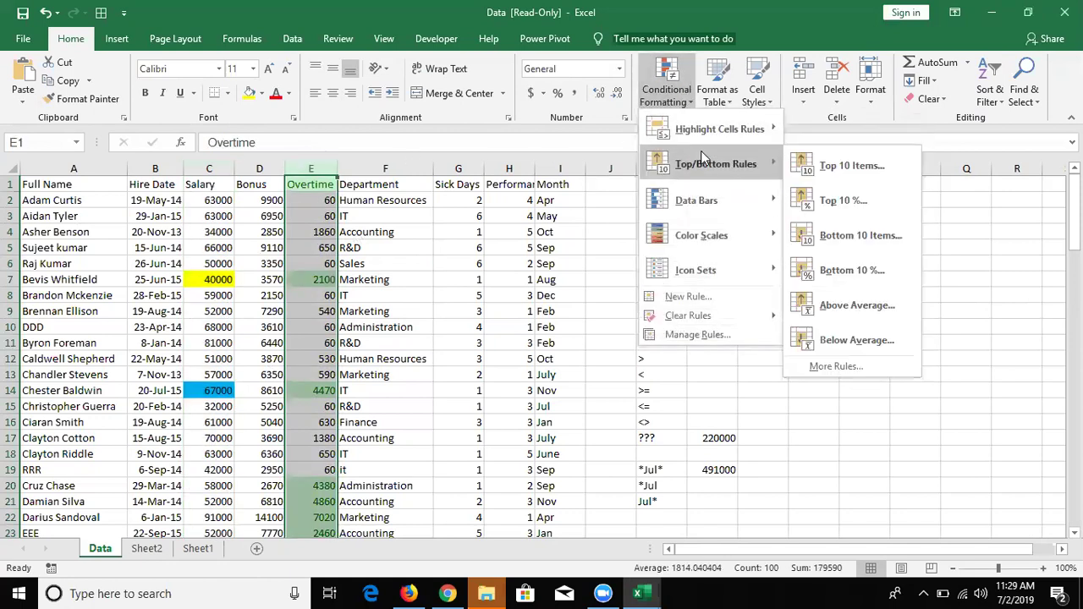
{"action": "left_click", "coordinate": [834, 166]}
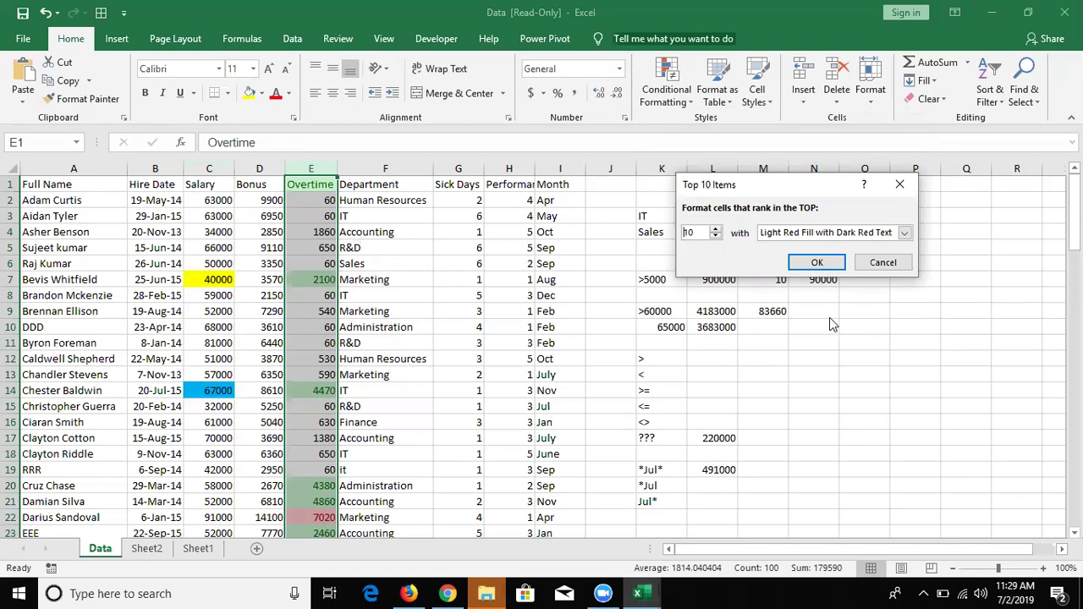
{"action": "left_click", "coordinate": [880, 264]}
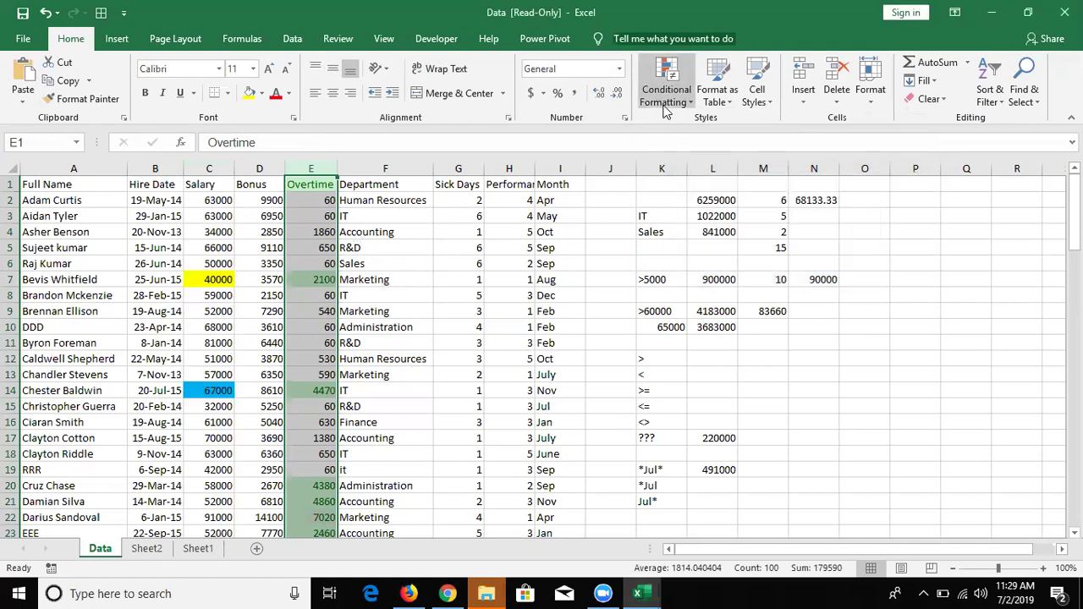
{"action": "left_click", "coordinate": [666, 99]}
{"action": "mouse_move", "coordinate": [715, 164]}
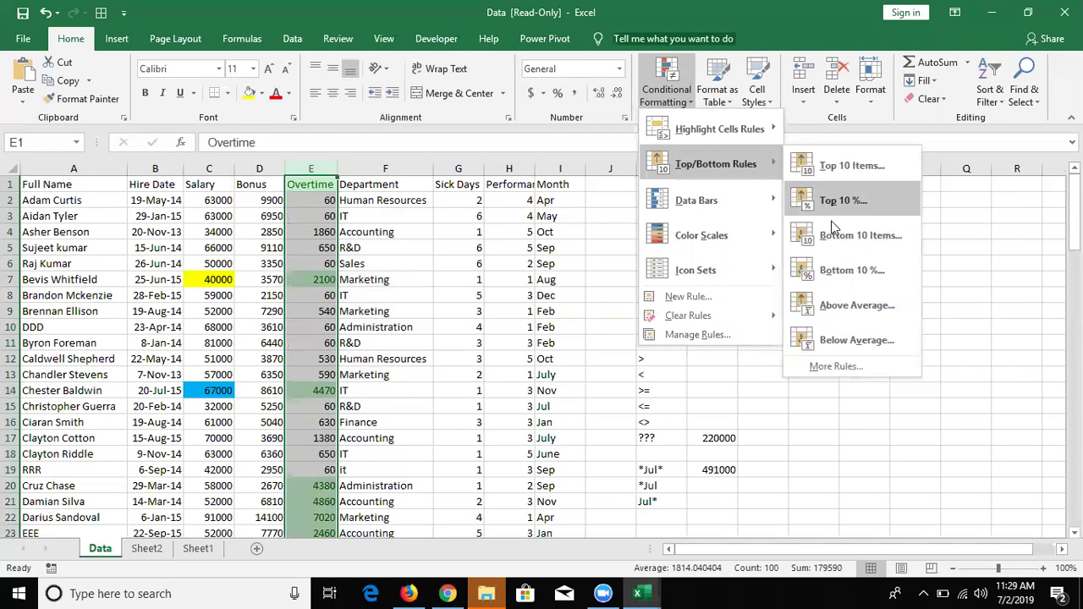
{"action": "left_click", "coordinate": [840, 238]}
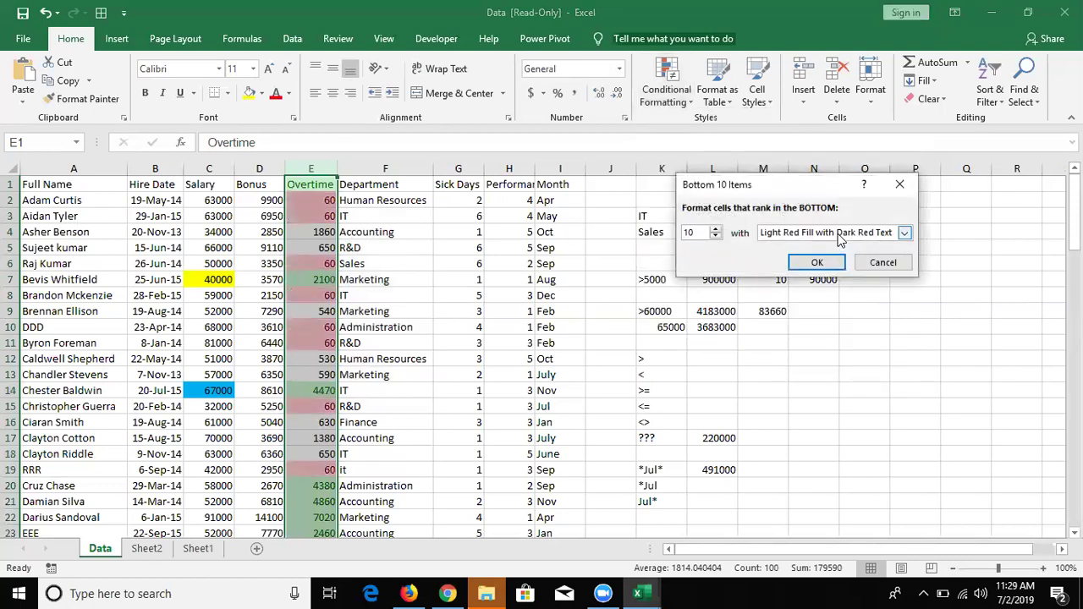
{"action": "double_click", "coordinate": [688, 232]}
{"action": "left_click_drag", "start_coordinate": [882, 262], "coordinate": [706, 149]}
{"action": "key", "text": "Escape"}
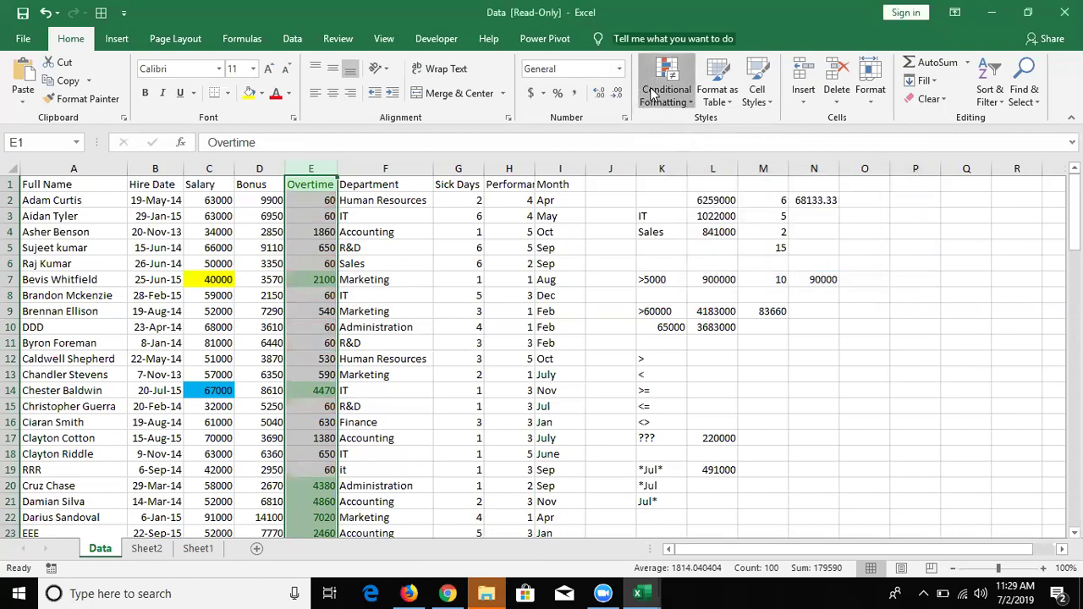
- Preview the gradient and solid fill Data Bars for the Overtime column without applying any
{"action": "left_click", "coordinate": [666, 85]}
{"action": "mouse_move", "coordinate": [673, 179]}
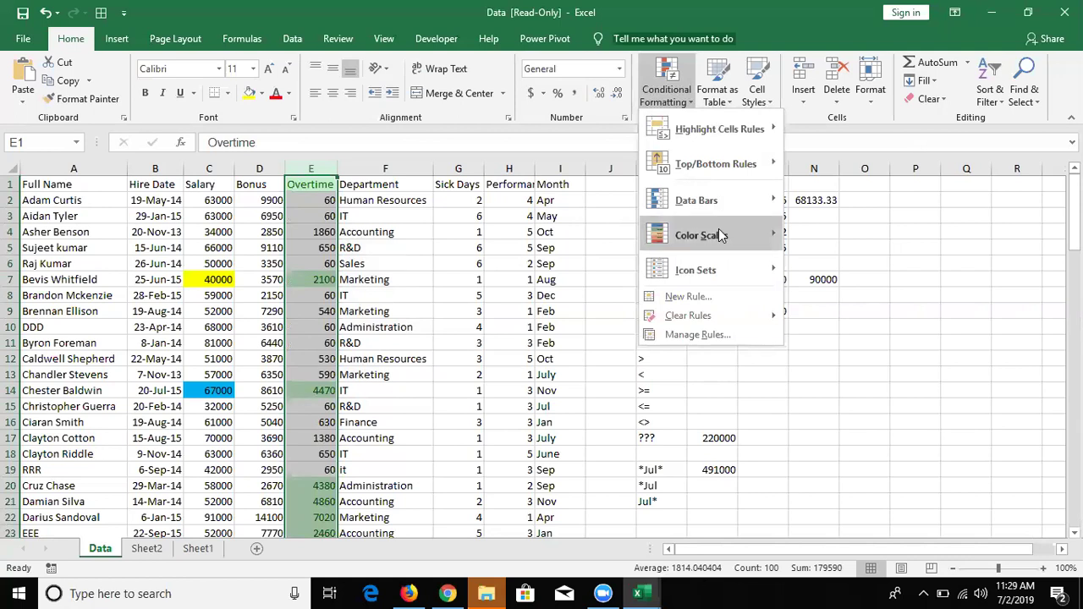
{"action": "mouse_move", "coordinate": [715, 171]}
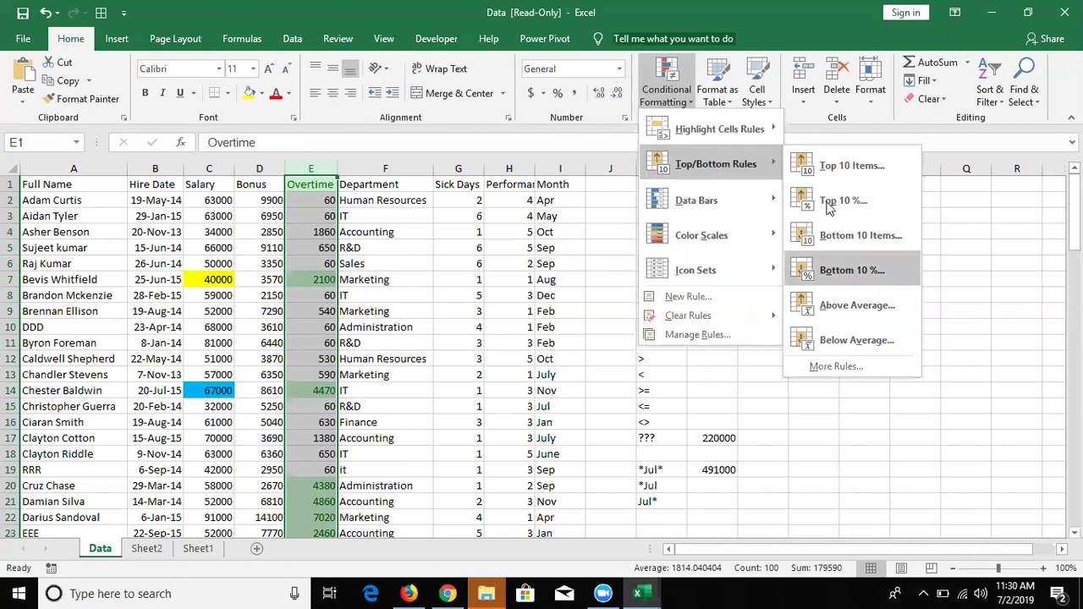
{"action": "mouse_move", "coordinate": [761, 192]}
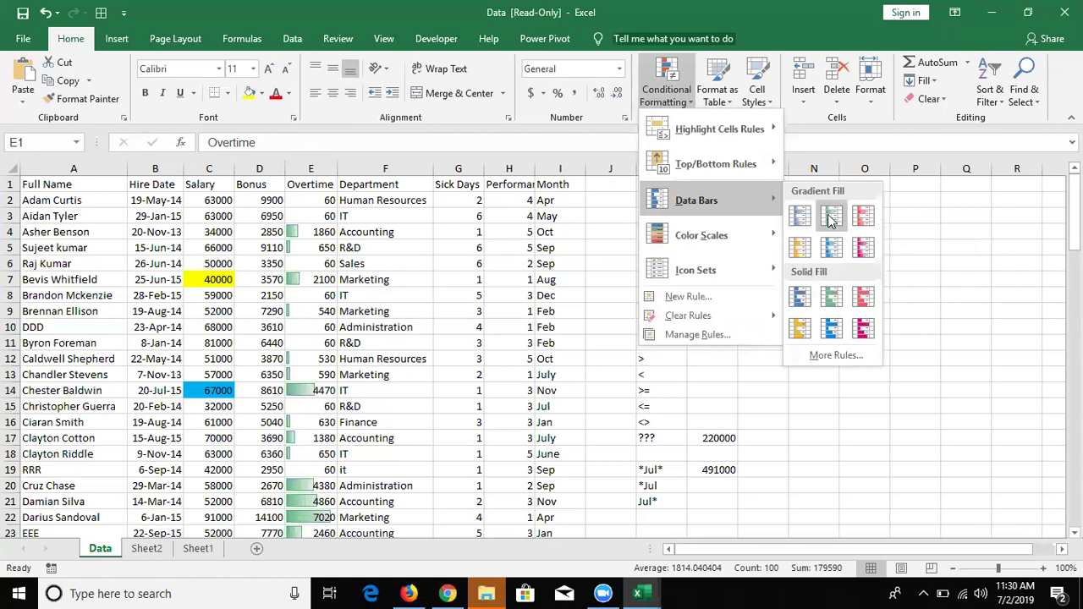
{"action": "left_click", "coordinate": [203, 548]}
- On Sheet1, enter 20, 30, 10, 41, 52 and 6 down G1:G6
{"action": "left_click", "coordinate": [203, 548]}
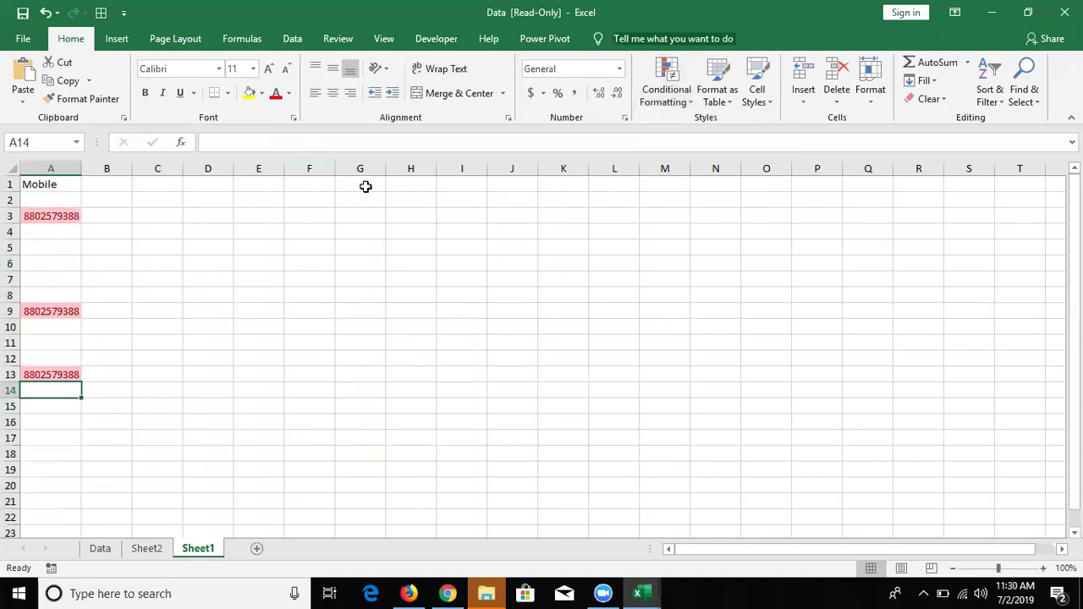
{"action": "left_click", "coordinate": [366, 186]}
{"action": "type", "text": "20"}
{"action": "key", "text": "Return"}
{"action": "type", "text": "30"}
{"action": "key", "text": "Return"}
{"action": "type", "text": "10 41"}
{"action": "key", "text": "Return"}
{"action": "type", "text": "52"}
{"action": "key", "text": "Return"}
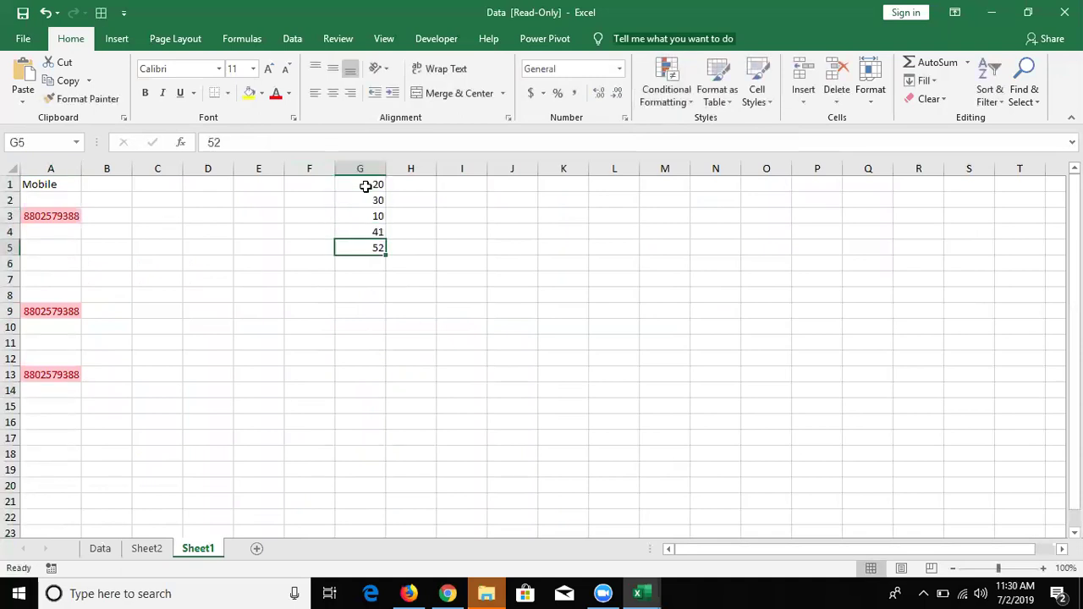
{"action": "type", "text": "6"}
{"action": "key", "text": "Up"}
{"action": "key", "text": "Up"}
{"action": "key", "text": "Up"}
{"action": "key", "text": "Up"}
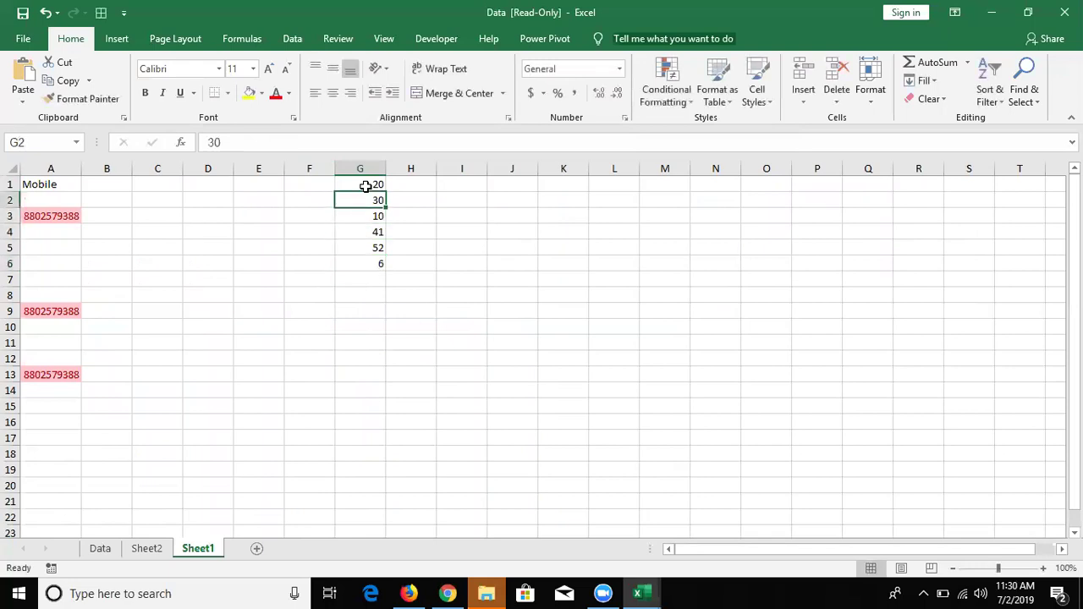
- Select G1:G6 and bring up the Data Bars styles
{"action": "left_click", "coordinate": [365, 186]}
{"action": "key", "text": "shift+Down"}
{"action": "key", "text": "shift+Down"}
{"action": "key", "text": "shift+Down"}
{"action": "key", "text": "shift+Down"}
{"action": "key", "text": "shift+Down"}
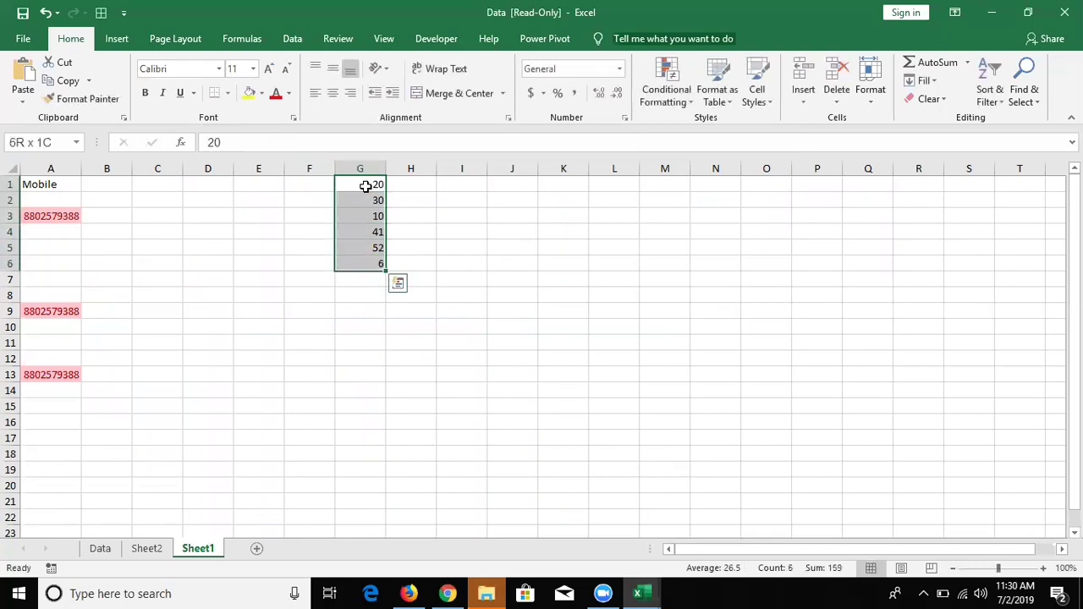
{"action": "left_click", "coordinate": [675, 109]}
{"action": "mouse_move", "coordinate": [720, 208]}
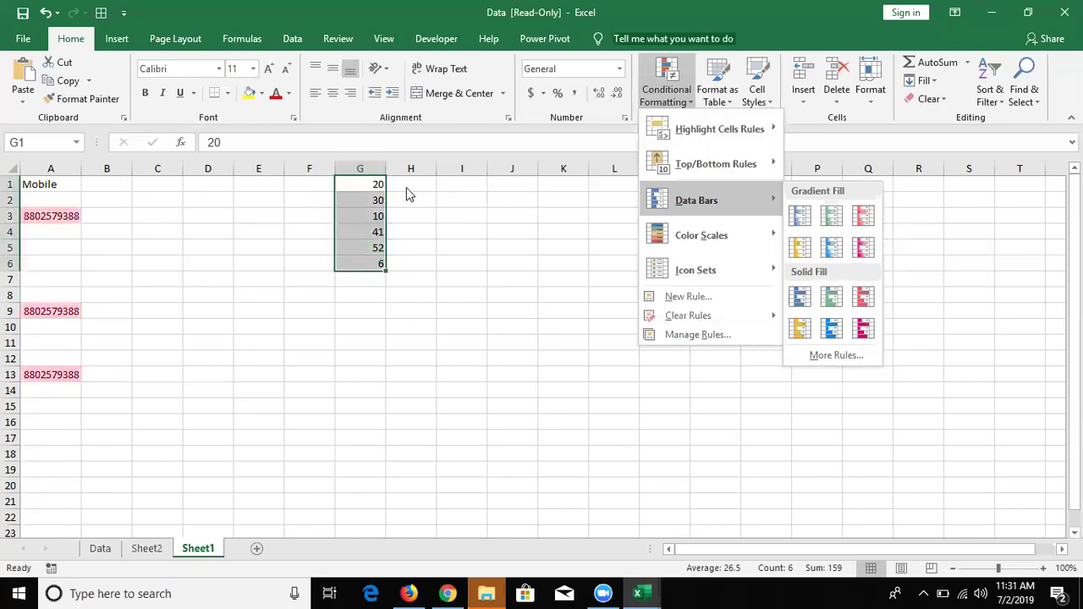
- Close the menu and refill G1:G9 with the numbers 1 through 9
{"action": "left_click", "coordinate": [366, 184]}
{"action": "left_click", "coordinate": [366, 184]}
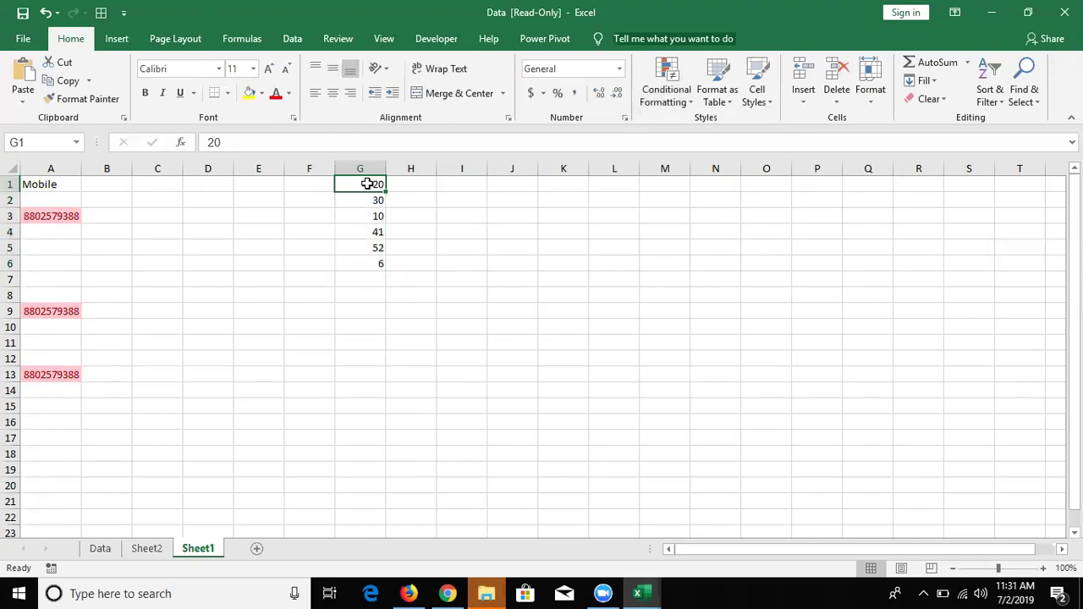
{"action": "type", "text": "1"}
{"action": "key", "text": "Return"}
{"action": "type", "text": "2"}
{"action": "key", "text": "Return"}
{"action": "type", "text": "3"}
{"action": "key", "text": "Return"}
{"action": "type", "text": "4"}
{"action": "key", "text": "Return"}
{"action": "type", "text": "5"}
{"action": "key", "text": "Return"}
{"action": "key", "text": "Return"}
{"action": "type", "text": "7"}
{"action": "key", "text": "Return"}
{"action": "type", "text": "8"}
{"action": "key", "text": "Return"}
{"action": "type", "text": "9"}
{"action": "key", "text": "Return"}
{"action": "key", "text": "Up"}
- Select G1:G9 and preview the Data Bars, Color Scales and Icon Sets styles
{"action": "left_click", "coordinate": [366, 183], "text": "shift"}
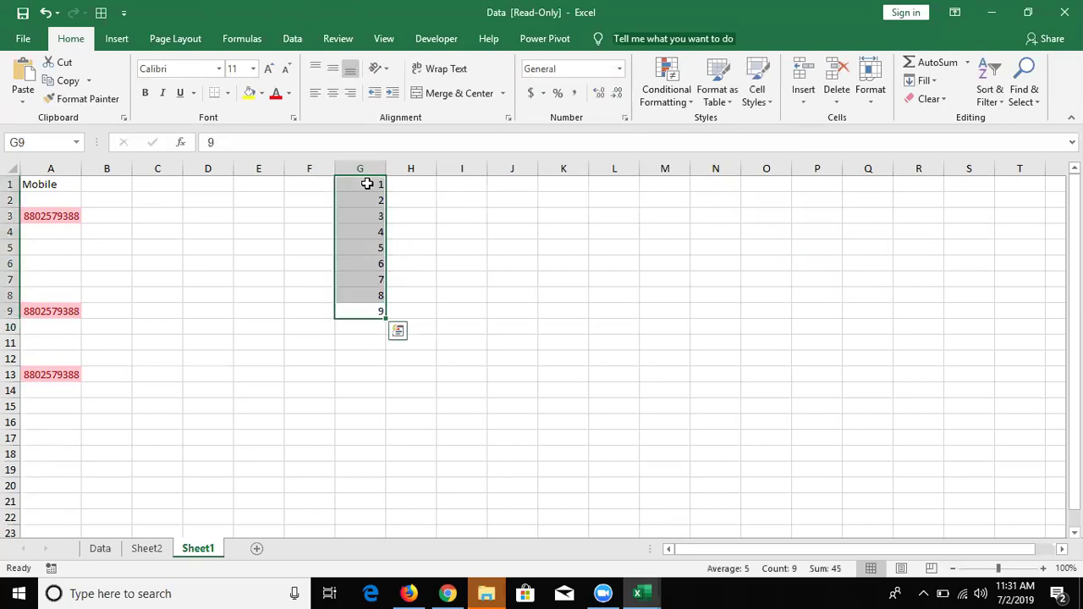
{"action": "left_click", "coordinate": [674, 105]}
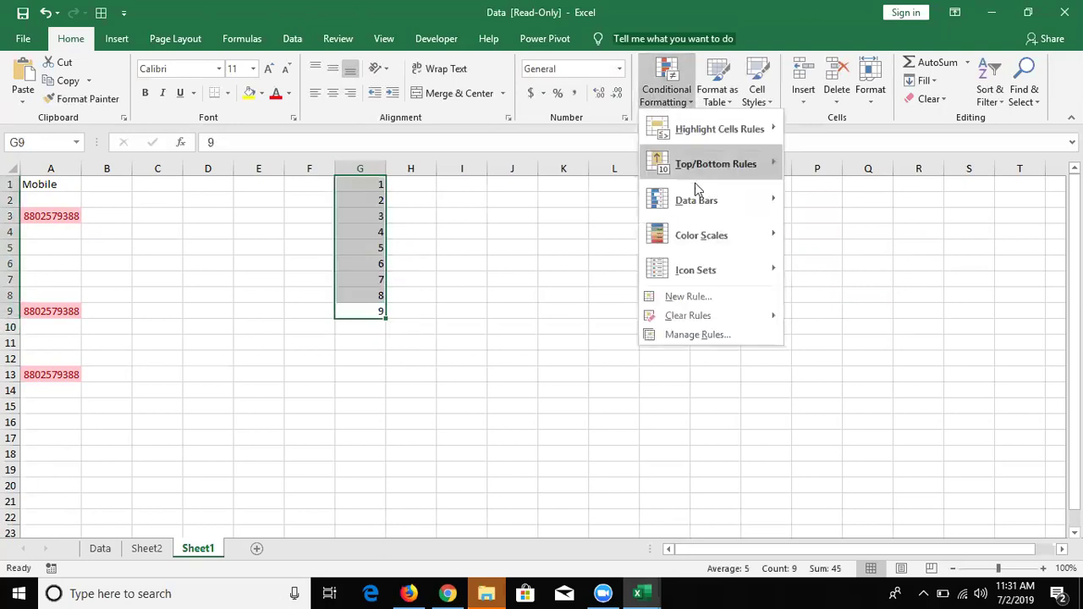
{"action": "mouse_move", "coordinate": [694, 201]}
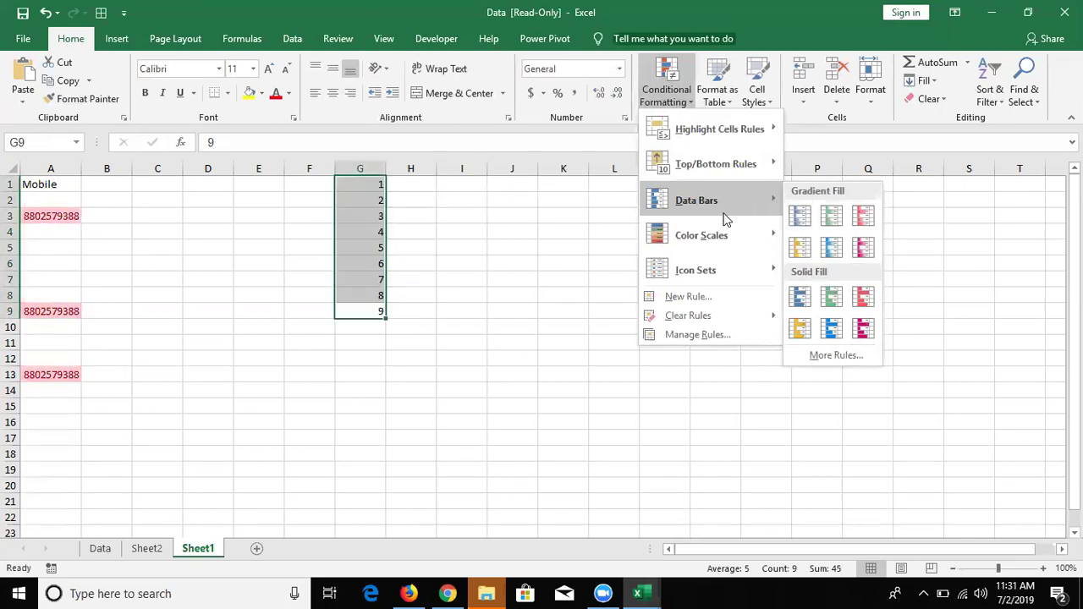
{"action": "mouse_move", "coordinate": [726, 241]}
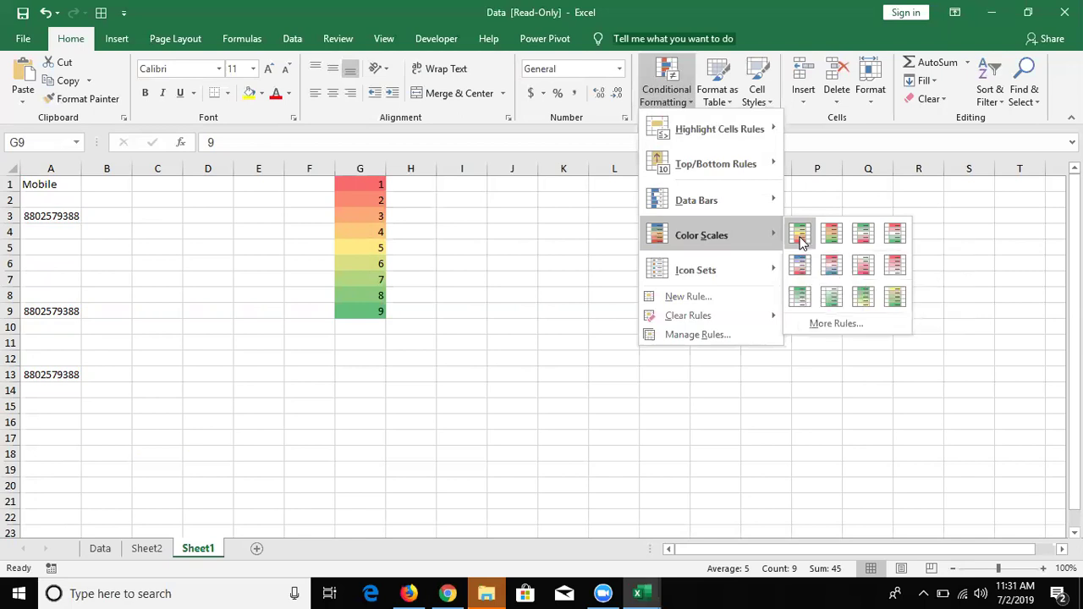
{"action": "mouse_move", "coordinate": [754, 282]}
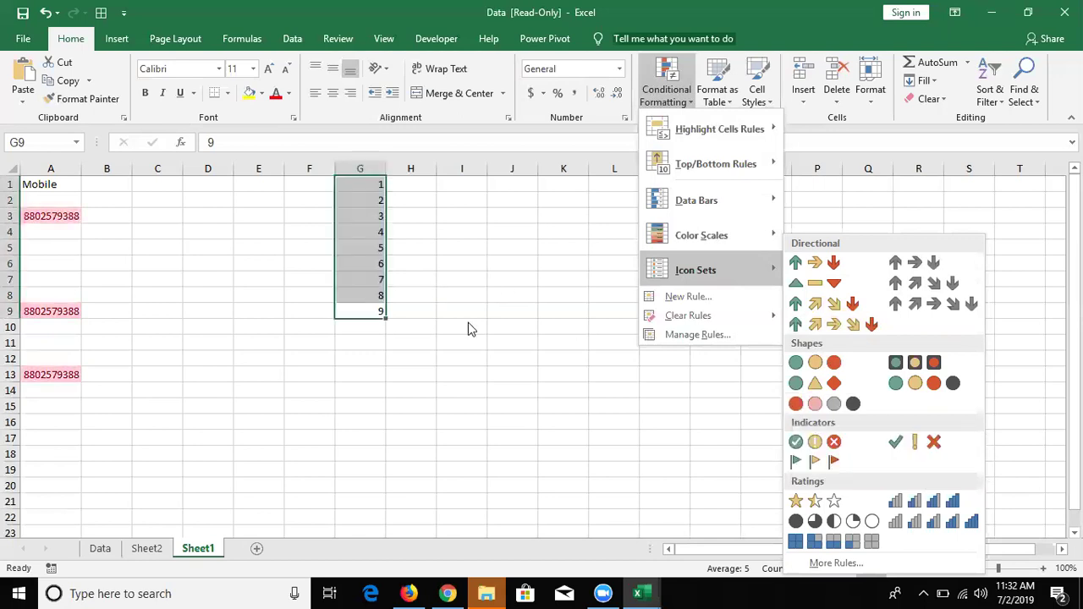
- Close the menu and add headings Q1 and Q2 in K4 and L4
{"action": "left_click", "coordinate": [565, 231]}
{"action": "left_click", "coordinate": [565, 231]}
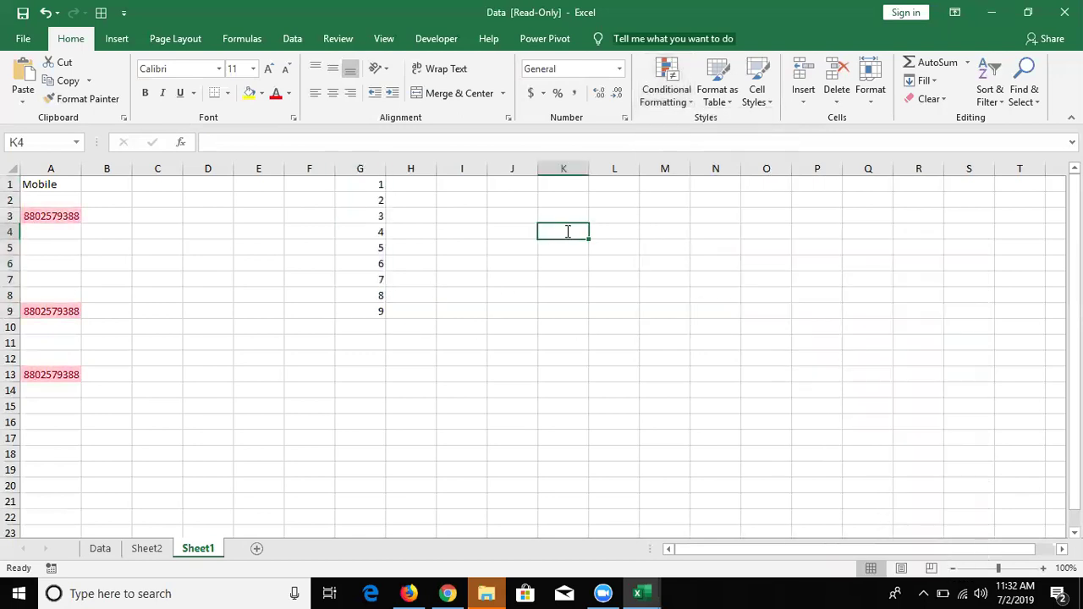
{"action": "type", "text": "Q1"}
{"action": "key", "text": "Tab"}
{"action": "type", "text": "Q"}
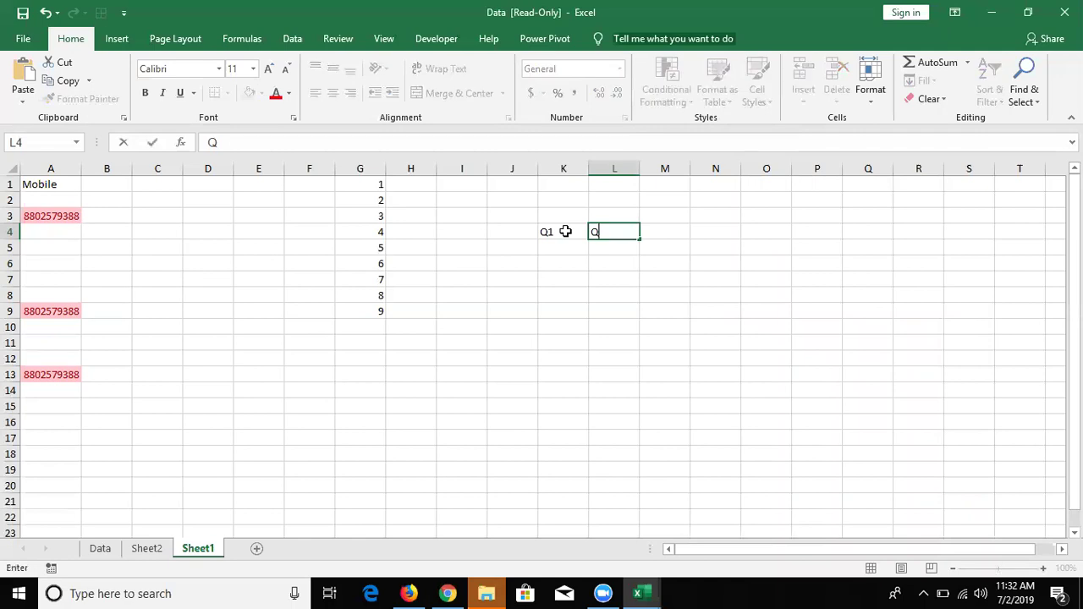
{"action": "type", "text": "2"}
{"action": "key", "text": "Tab"}
- Enter 65 in K5 and 85 in L5, then select K5:L5
{"action": "left_click", "coordinate": [565, 231]}
{"action": "key", "text": "Return"}
{"action": "type", "text": "65"}
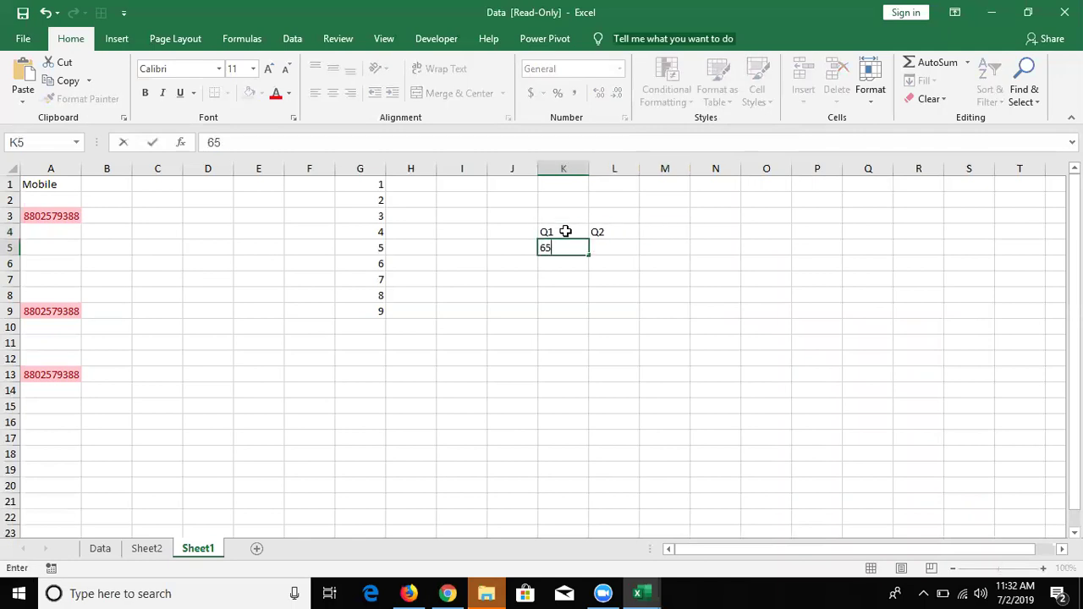
{"action": "key", "text": "Tab"}
{"action": "type", "text": "85"}
{"action": "key", "text": "Return"}
{"action": "key", "text": "Up"}
{"action": "key", "text": "shift+Right"}
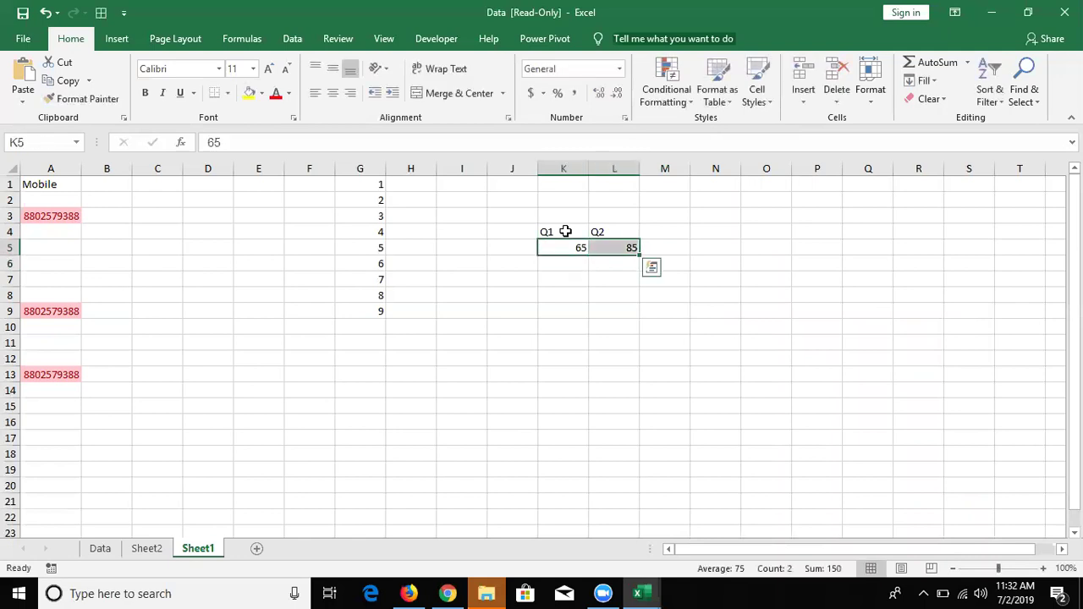
{"action": "key", "text": "Right"}
{"action": "key", "text": "Right"}
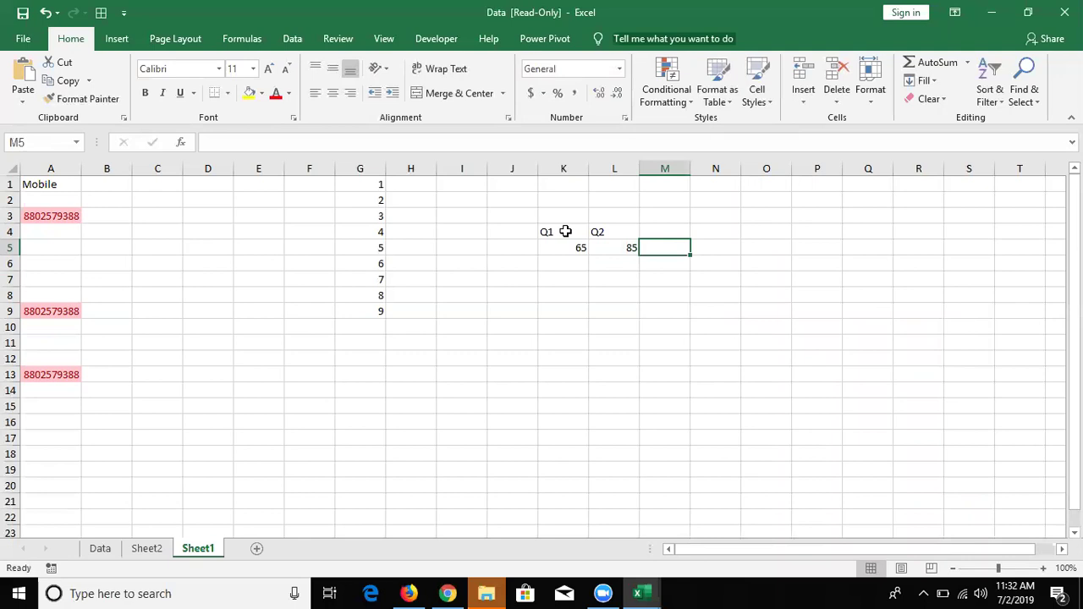
{"action": "key", "text": "Up"}
{"action": "key", "text": "shift+Down"}
{"action": "key", "text": "Left"}
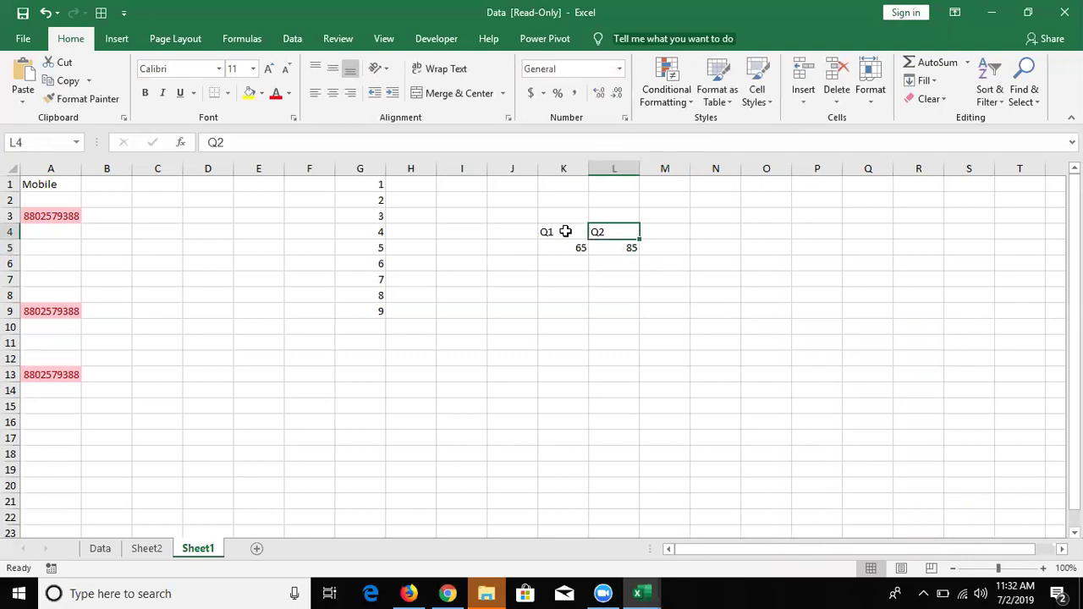
{"action": "key", "text": "Left"}
{"action": "key", "text": "Down"}
{"action": "key", "text": "shift+Right"}
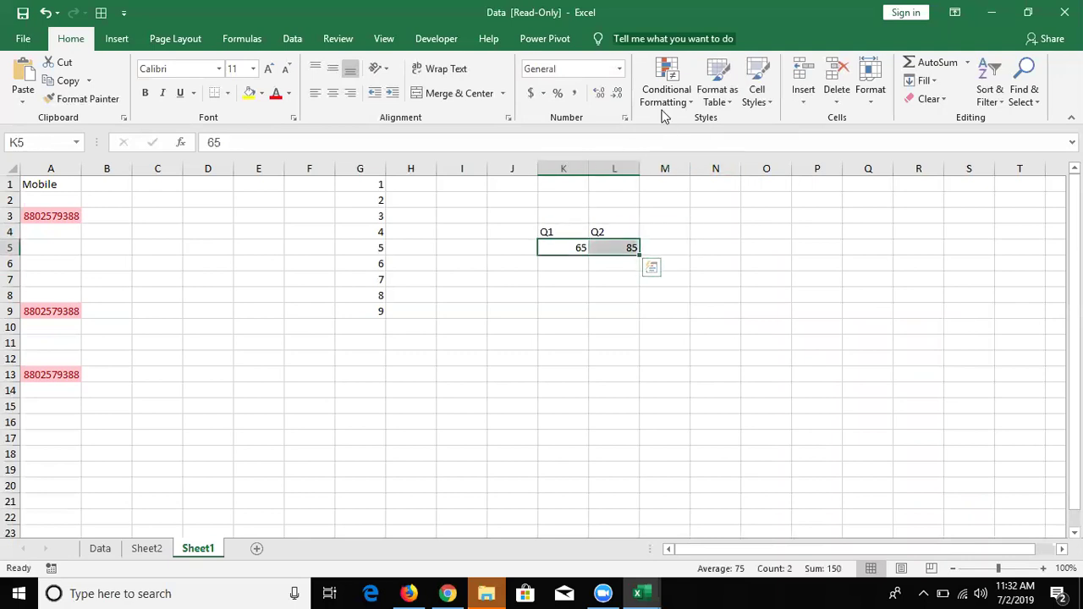
- Apply the 3 Arrows (Colored) icon set to K5:L5
{"action": "left_click", "coordinate": [672, 96]}
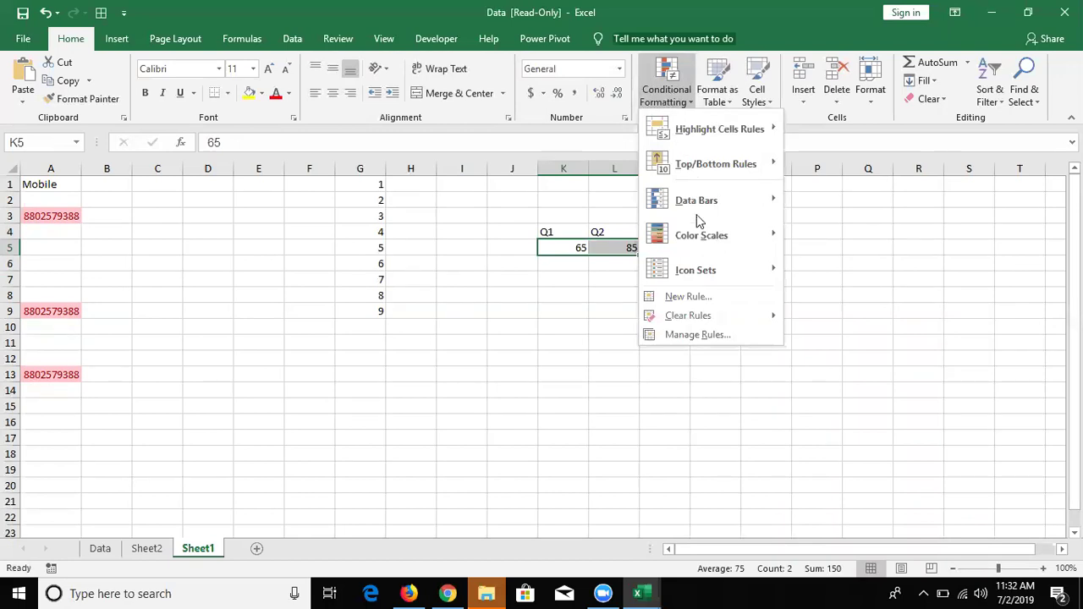
{"action": "mouse_move", "coordinate": [702, 269]}
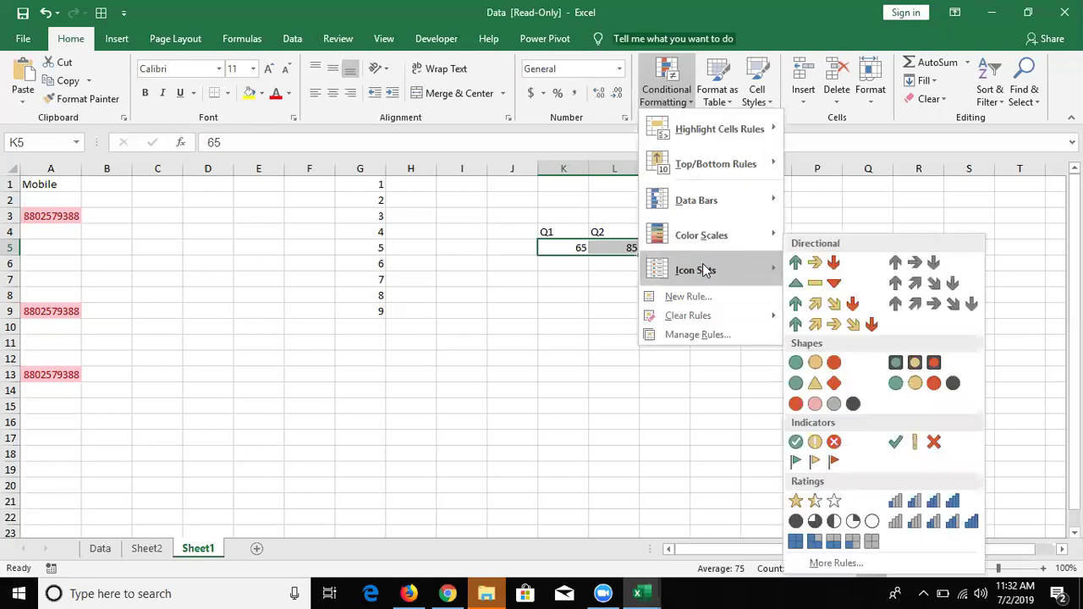
{"action": "left_click", "coordinate": [796, 263]}
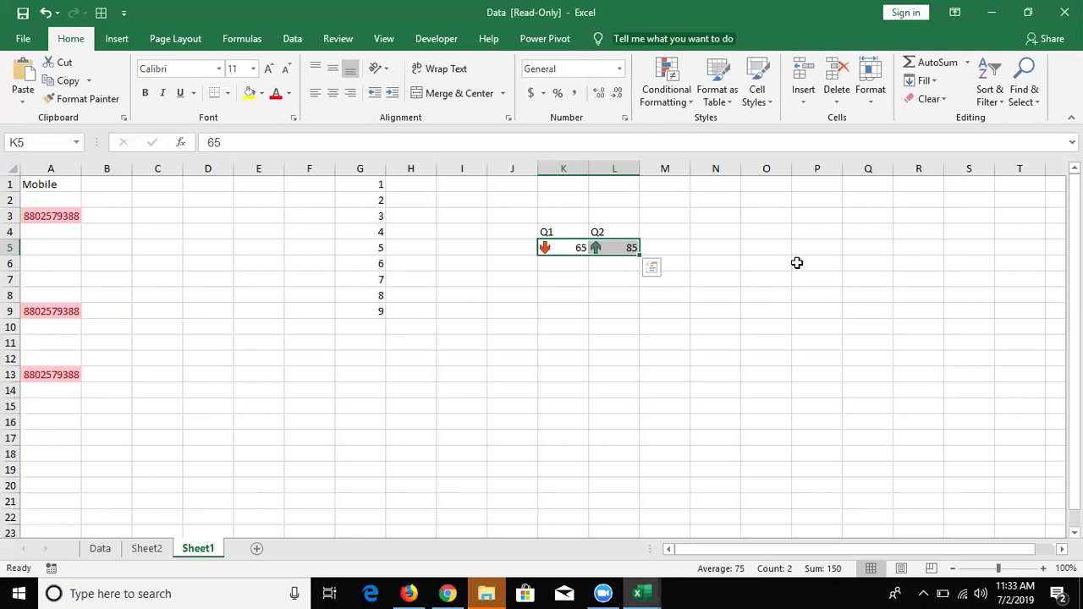
- Move off the selection to view the red and green arrows, then return to K5
{"action": "key", "text": "Down"}
{"action": "key", "text": "Up"}
{"action": "key", "text": "Tab"}
{"action": "key", "text": "Return"}
{"action": "key", "text": "Right"}
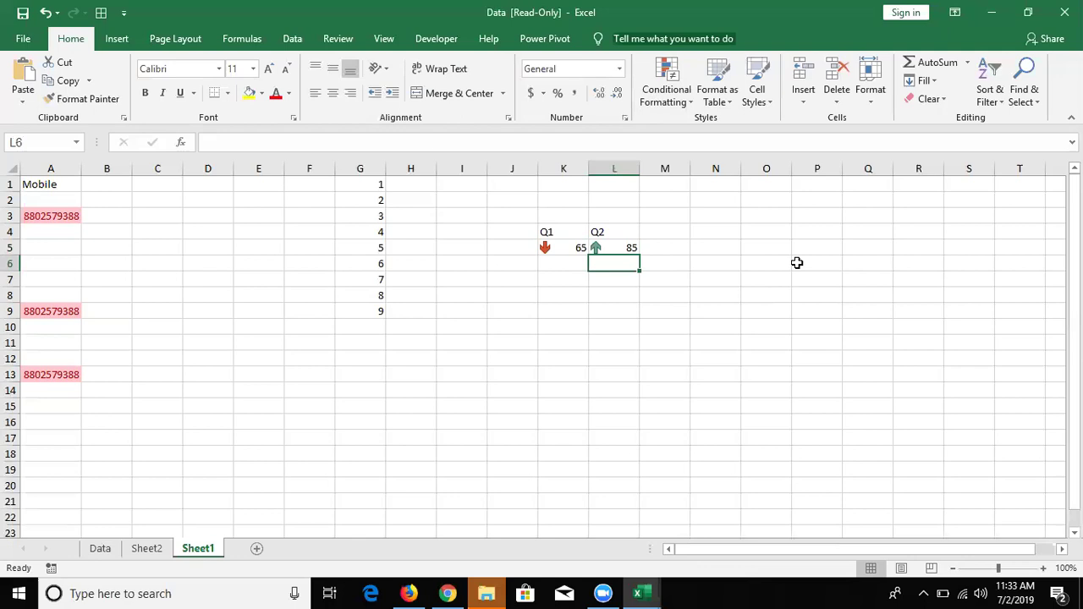
{"action": "key", "text": "Up"}
{"action": "key", "text": "Left"}
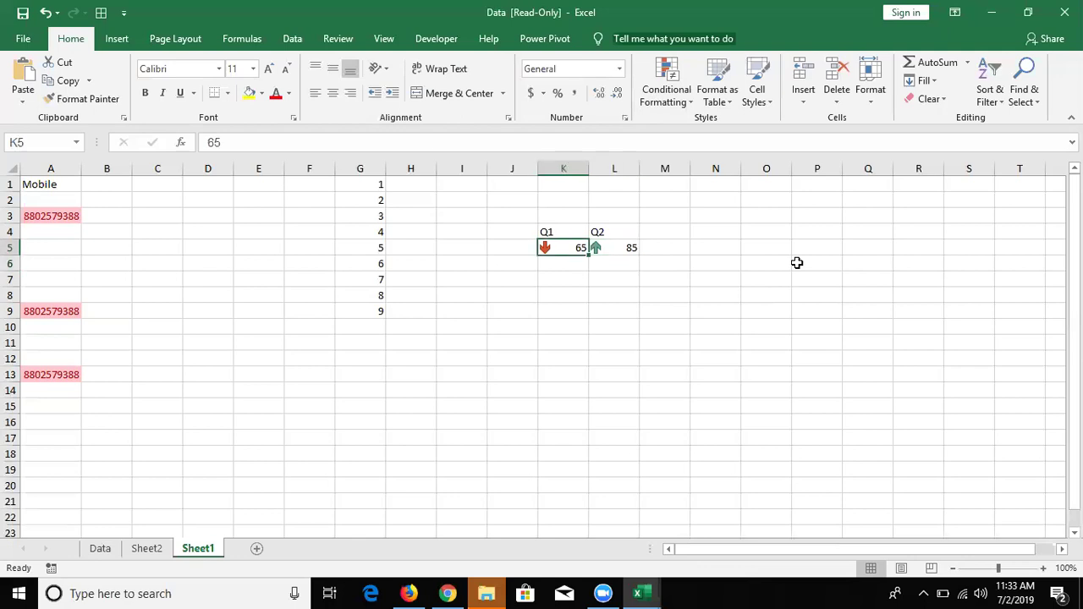
- Review the Top/Bottom Rules, Color Scales and Icon Sets menus for the Q1 and Q2 values
{"action": "left_click", "coordinate": [662, 91]}
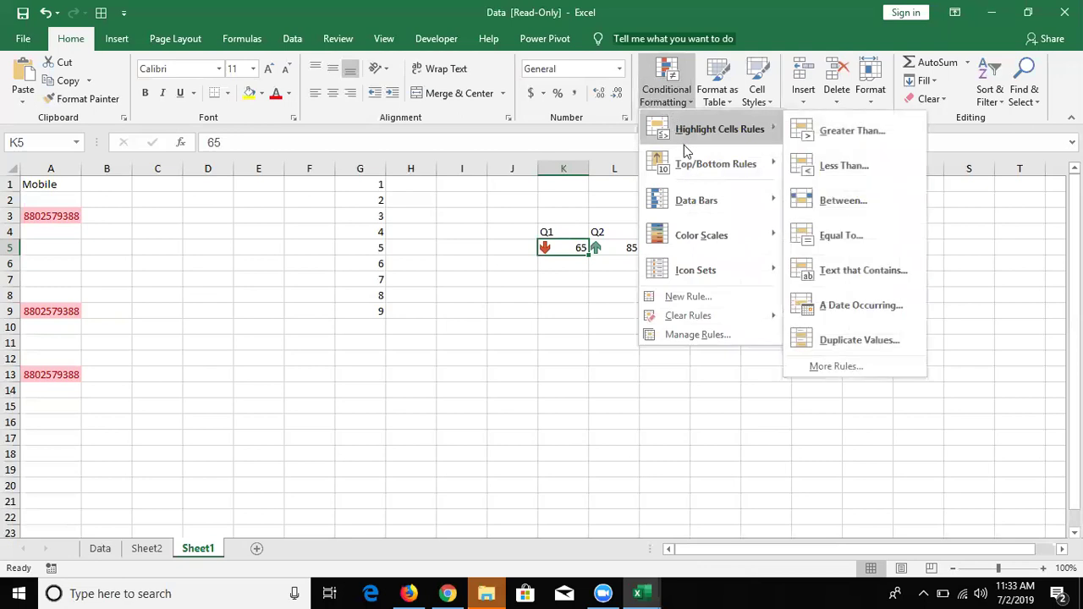
{"action": "mouse_move", "coordinate": [687, 161]}
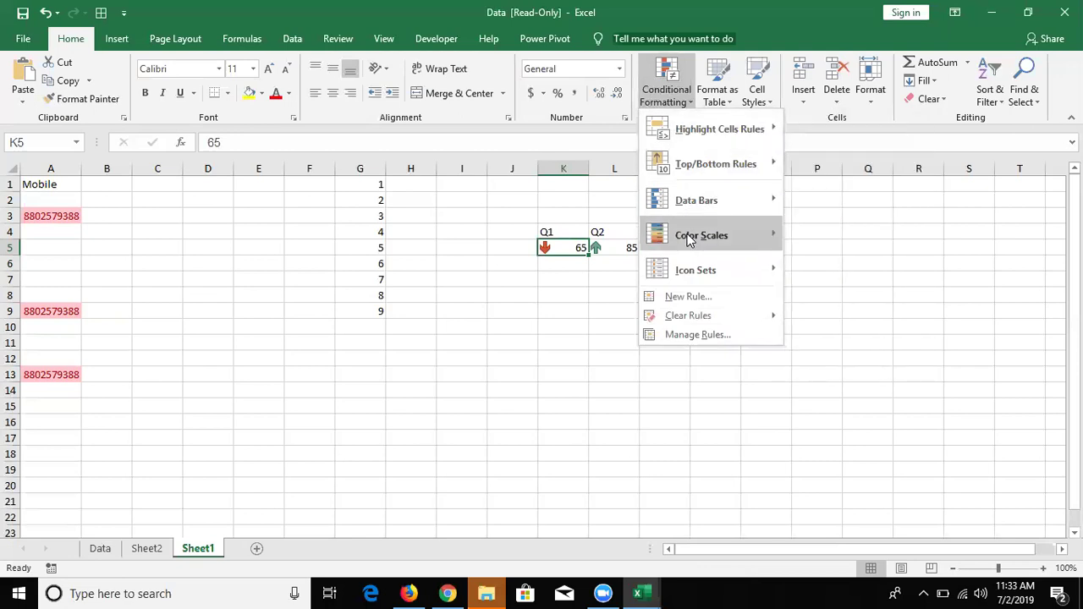
{"action": "mouse_move", "coordinate": [689, 237]}
{"action": "mouse_move", "coordinate": [692, 274]}
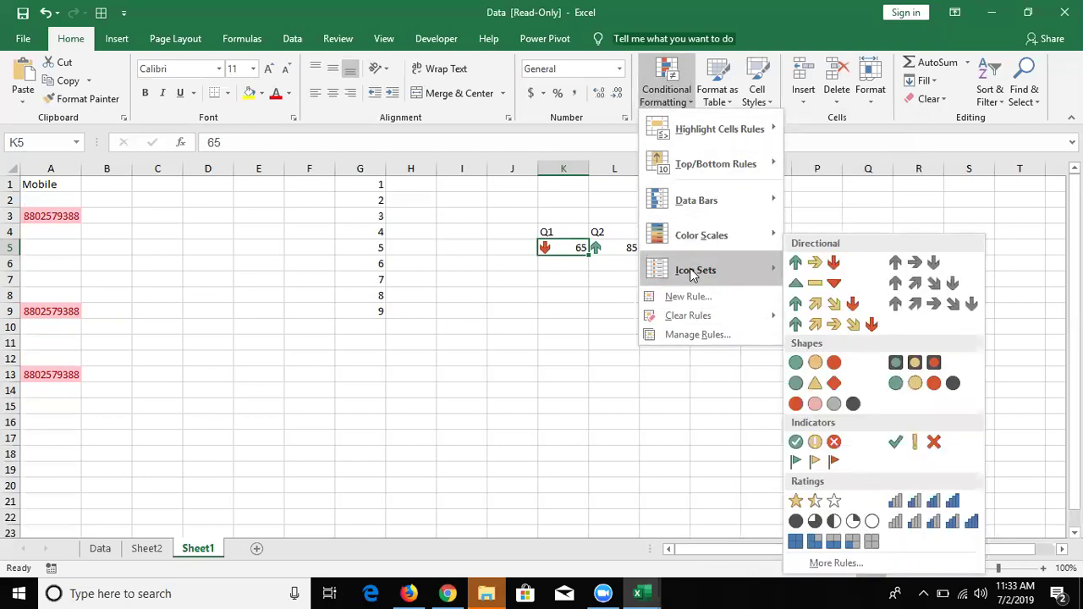